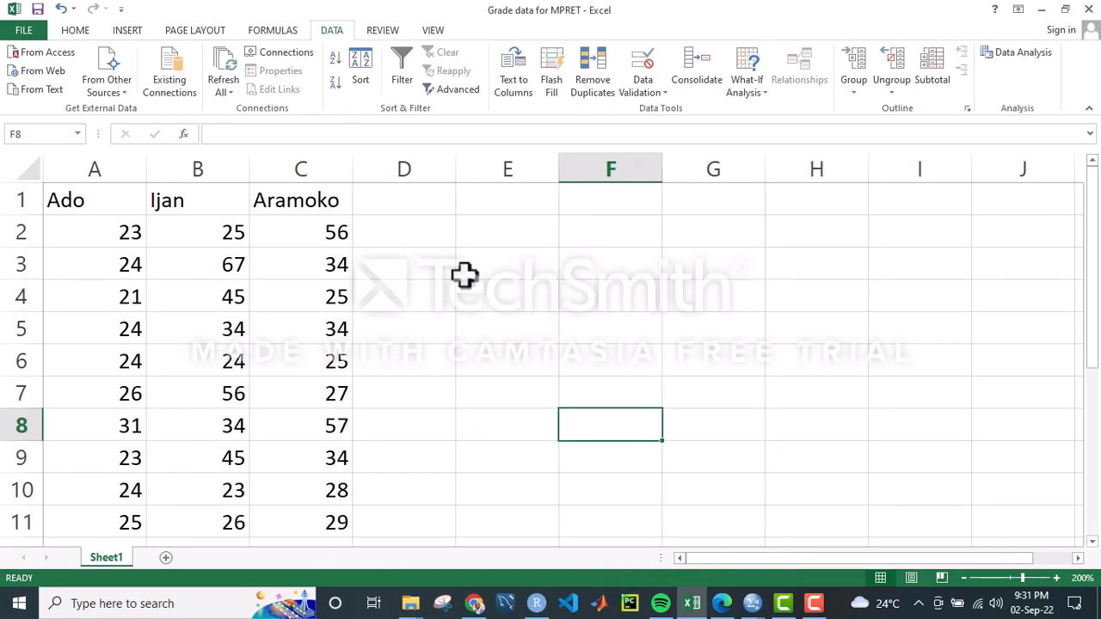
Switch to a blank Notepad document alongside the grade data workbook.
mouse_move(1090, 306)
left_mouse_down()
mouse_move(1095, 320)
mouse_move(1093, 307)
left_mouse_up()
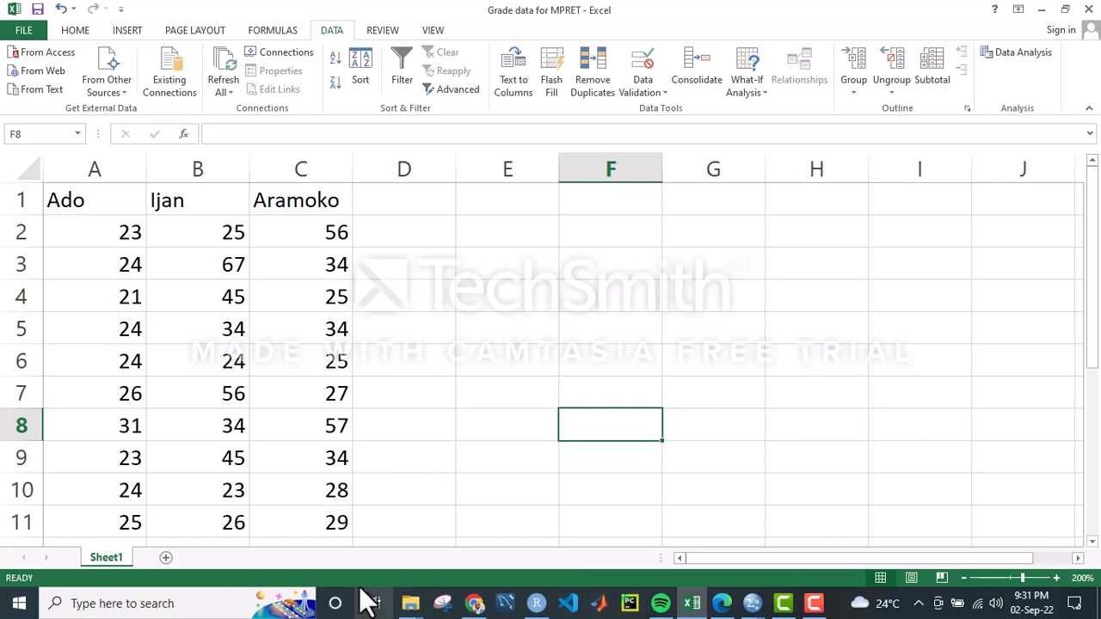
left_click(179, 602)
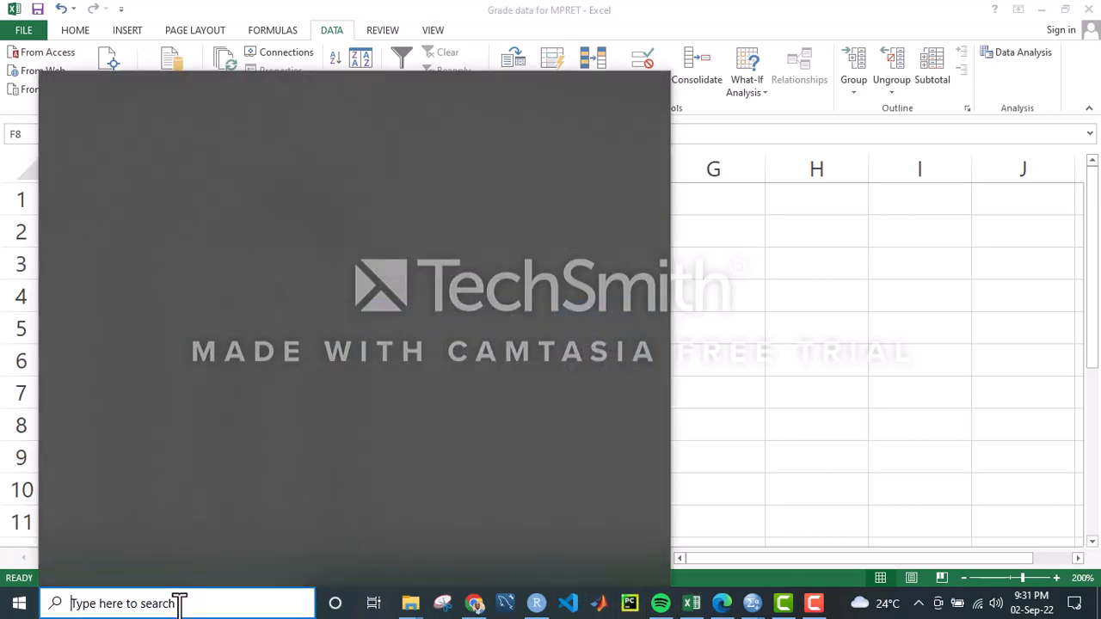
type("note")
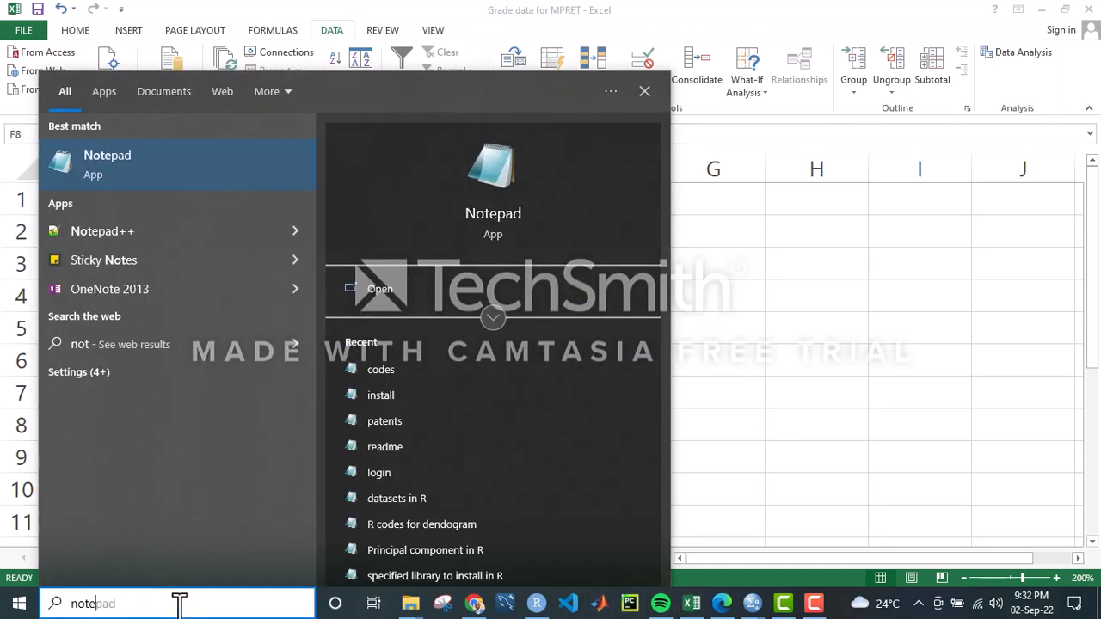
left_click(112, 170)
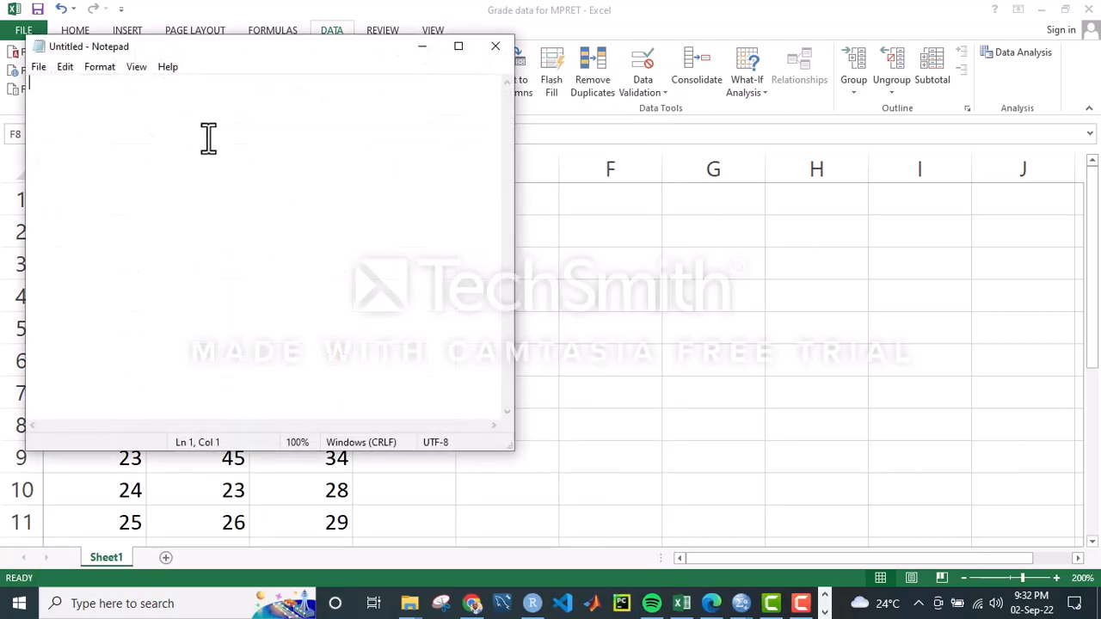
type("mean1")
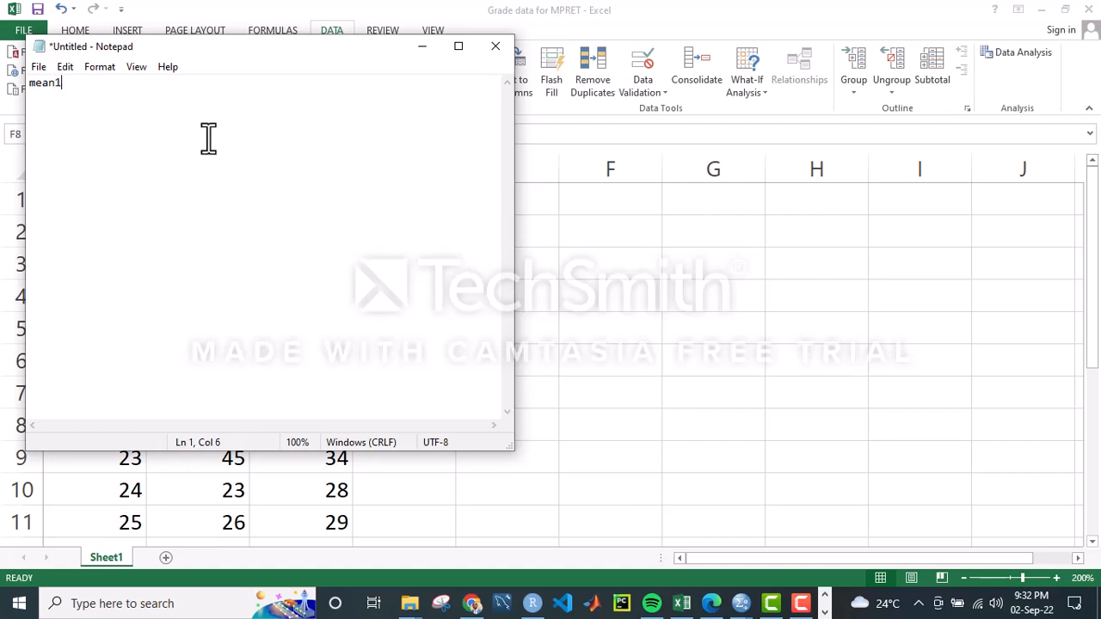
key("BackSpace")
key("BackSpace")
key("BackSpace")
key("BackSpace")
key("BackSpace")
key("BackSpace")
Set the note's font size to 20, with the Consolas Regular font.
left_click(137, 66)
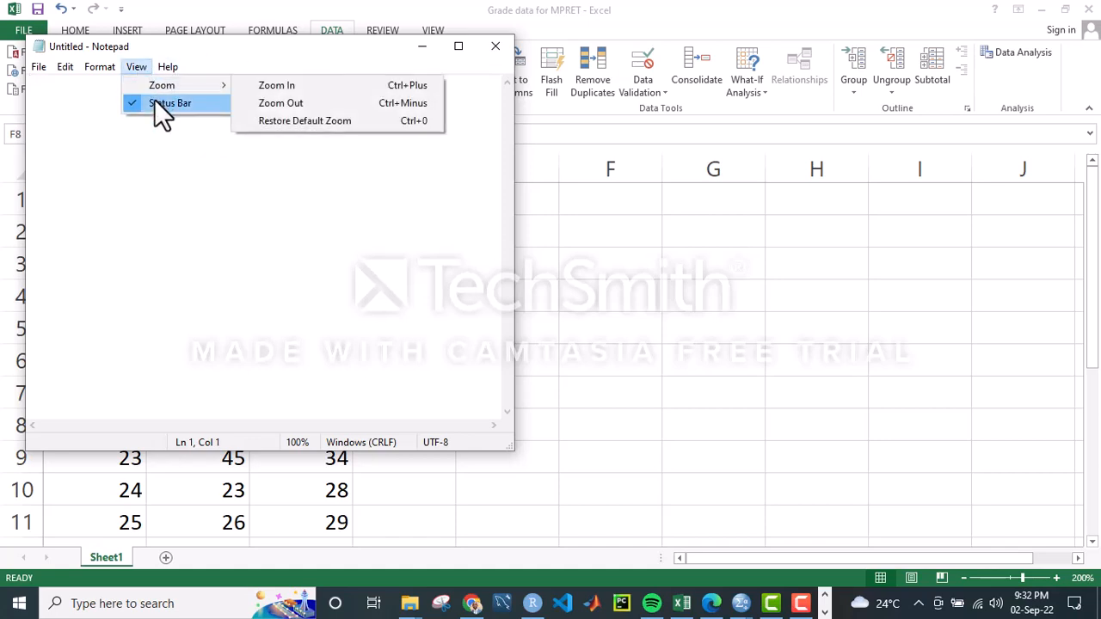
mouse_move(100, 69)
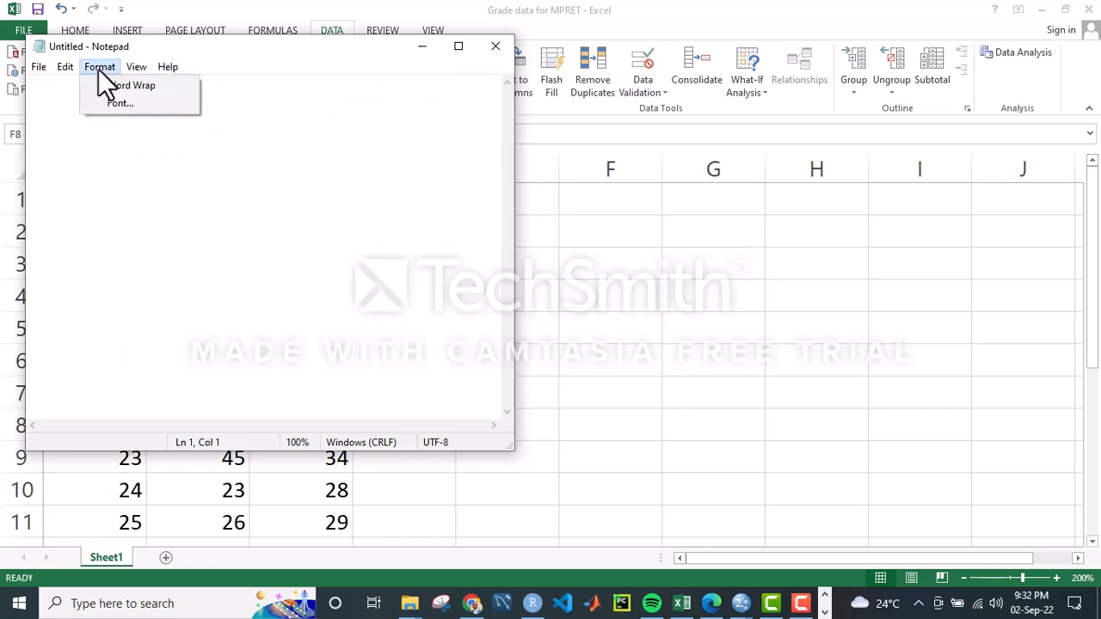
left_click(109, 101)
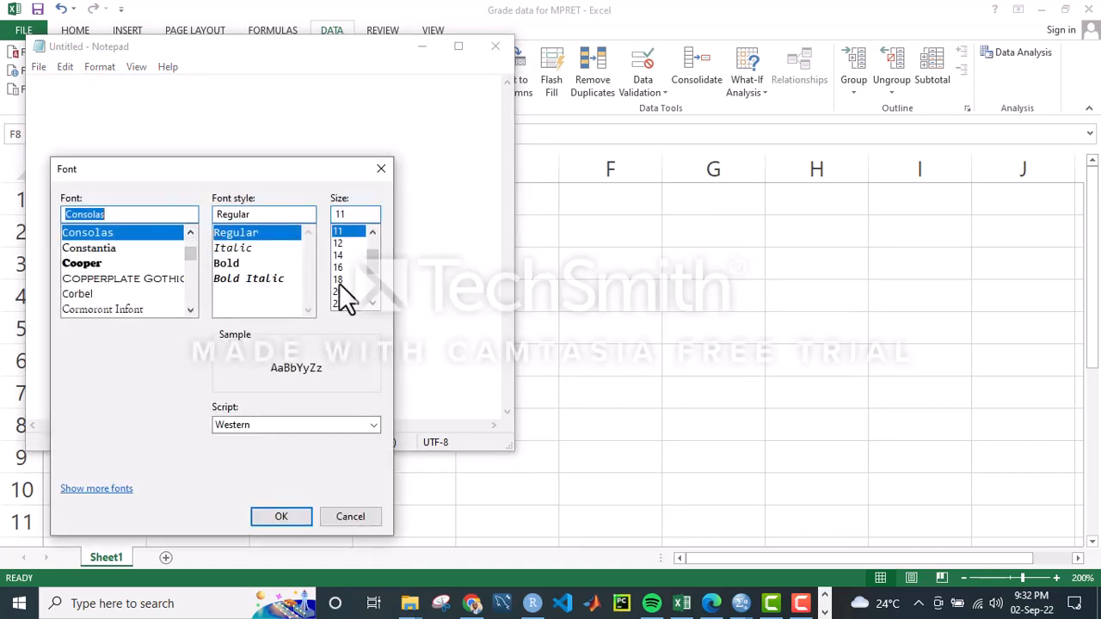
left_click(340, 291)
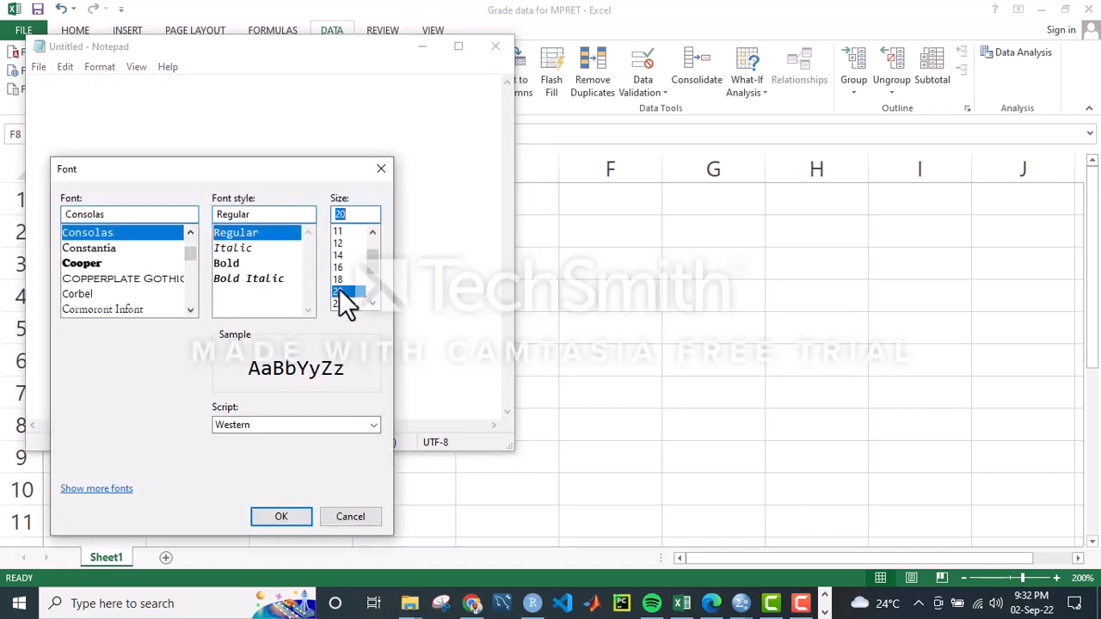
left_click(275, 516)
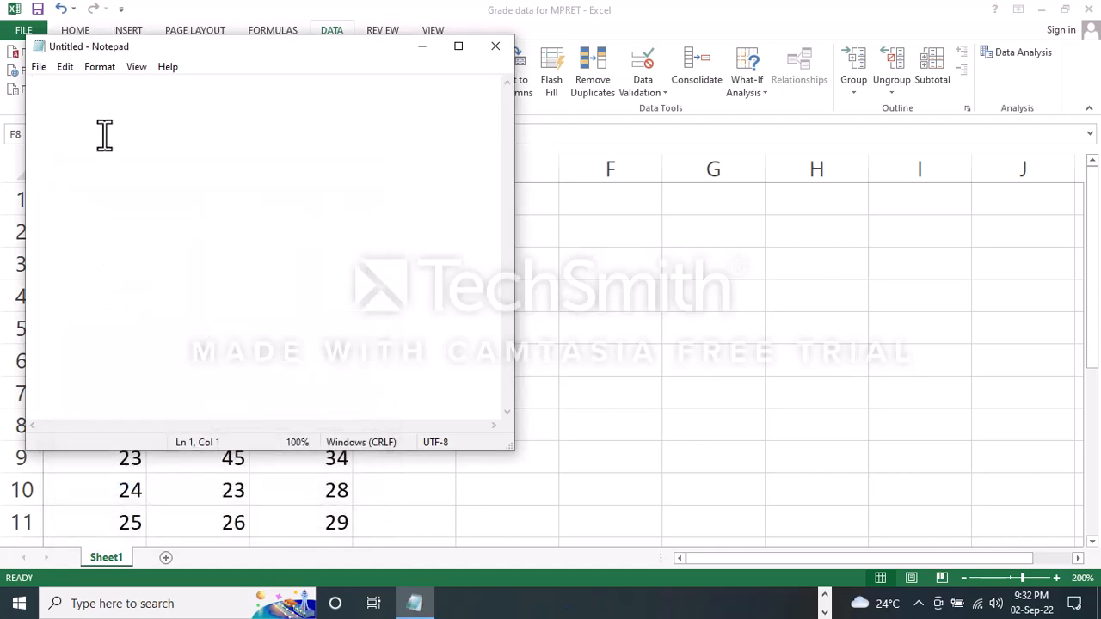
Write the line "mean(Ado) = mean(Ijan) = mean(Aramoko)" in the note.
type("mean")
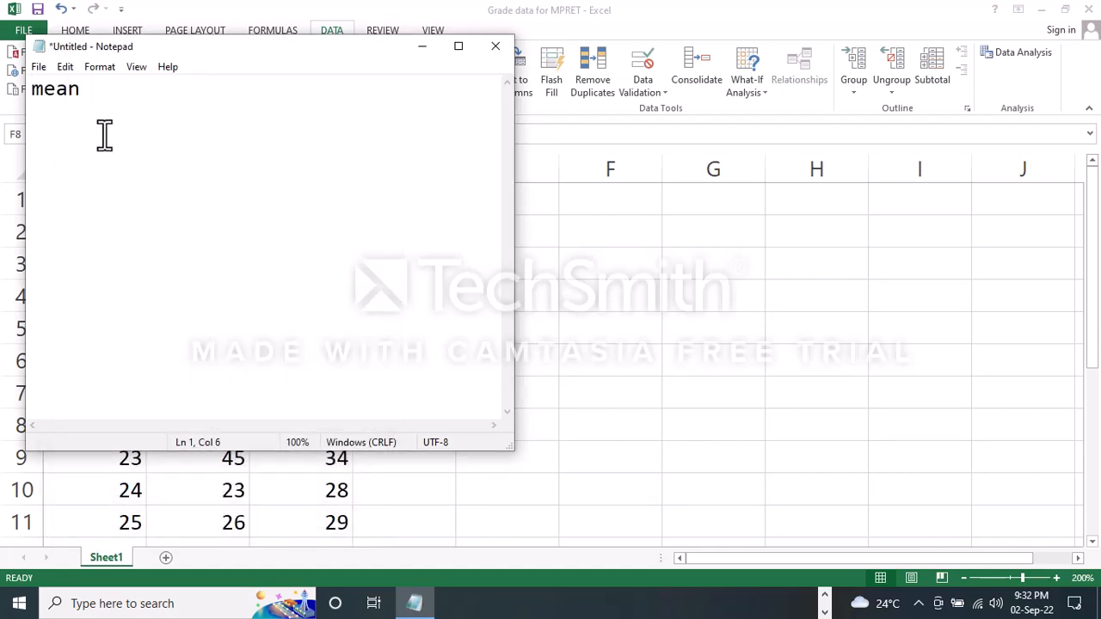
type("()")
type("Ado")
key("Right")
type("=")
type(" mean")
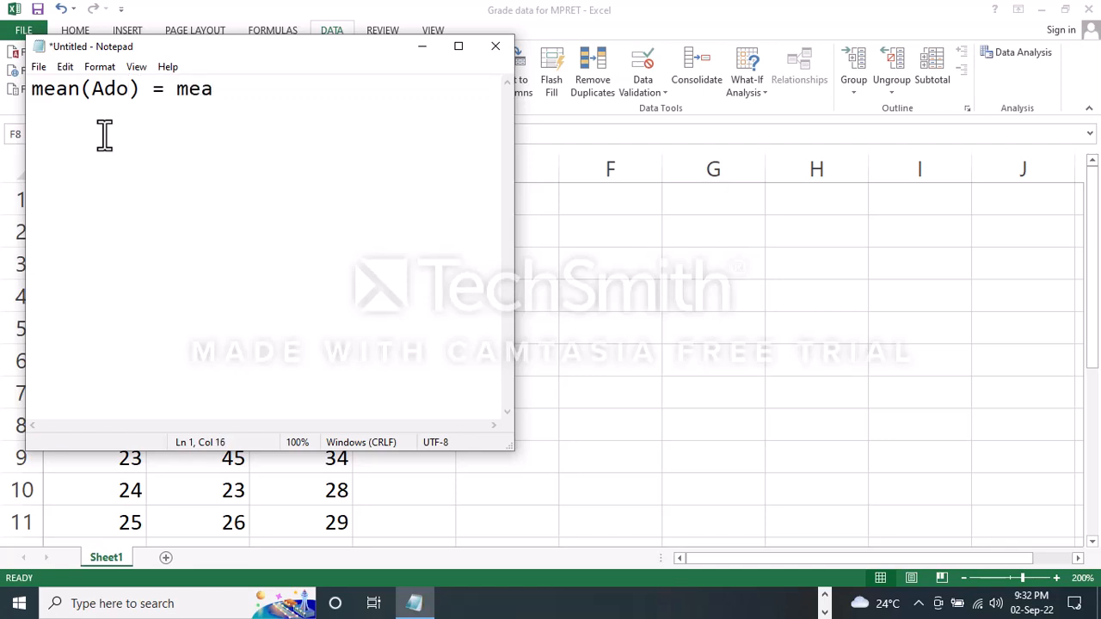
type("()Ijab")
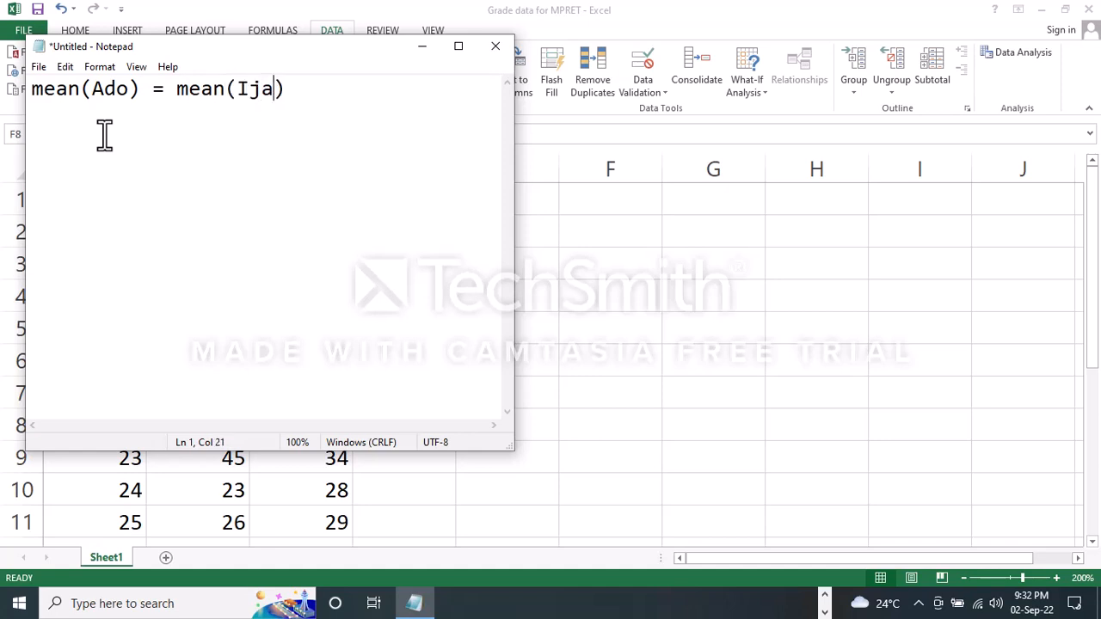
key("BackSpace")
type("n(Ado) = mean")
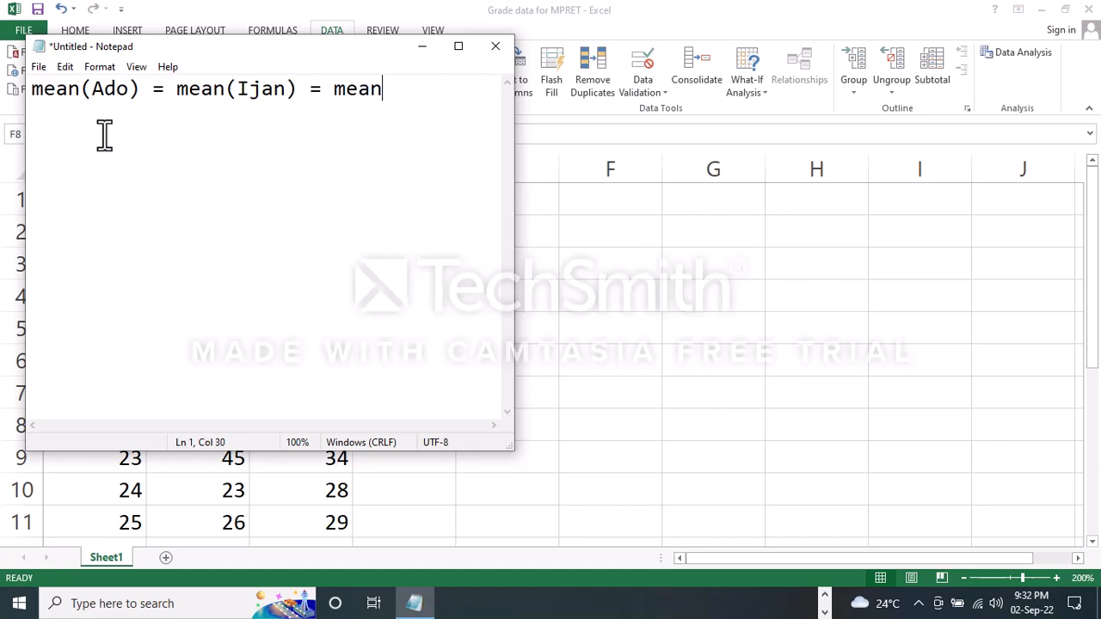
type("(Ijan) = mean(Aram")
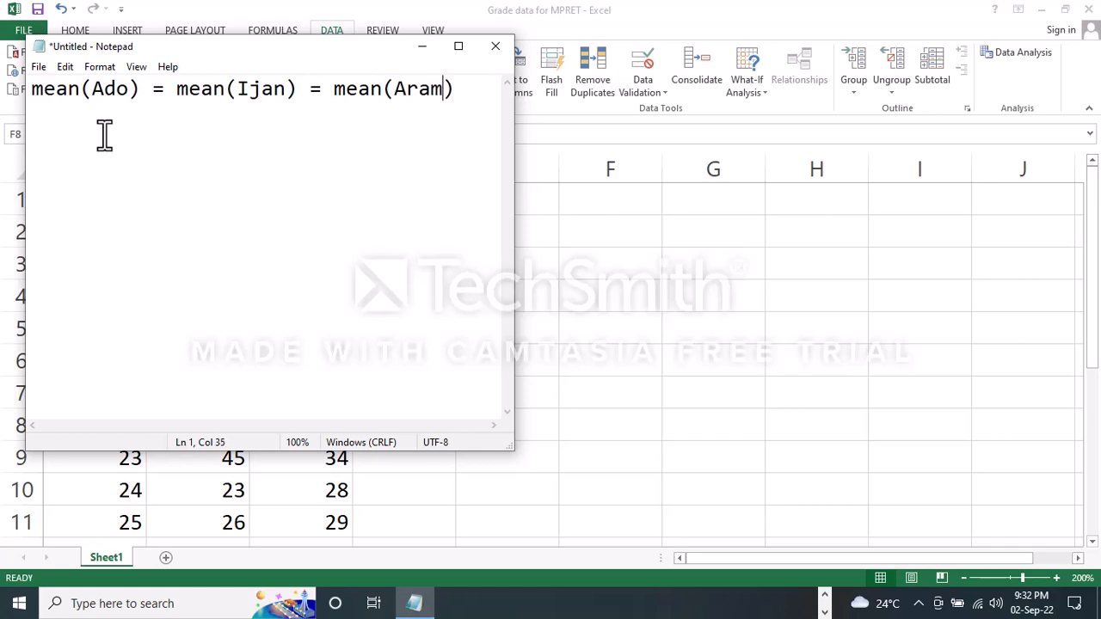
type("oko")
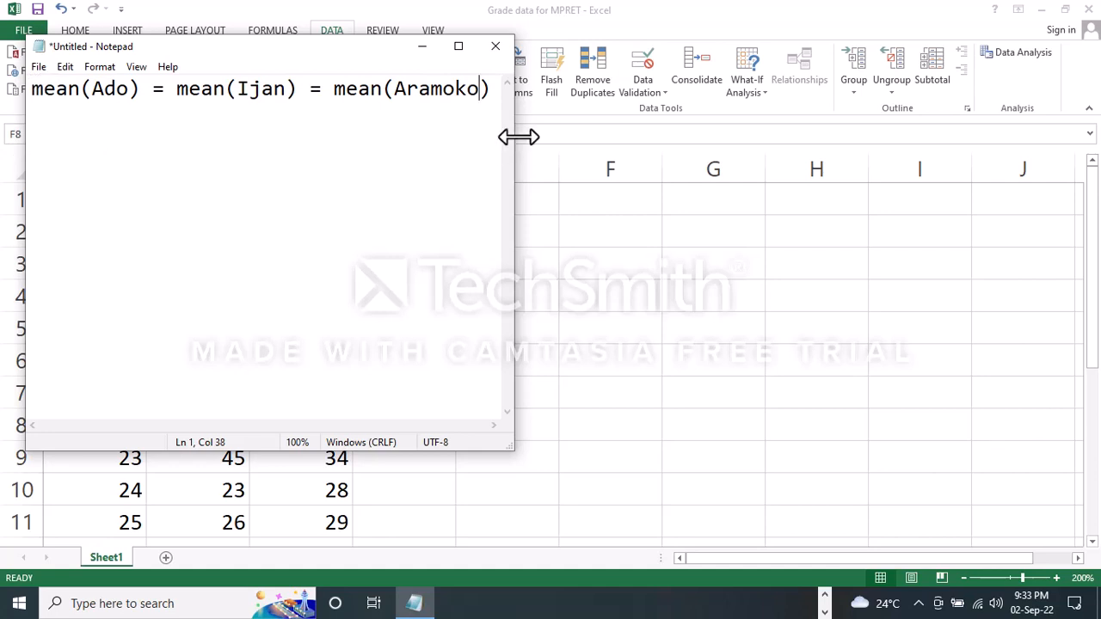
Widen the note window and label the equality line as the null hypothesis with the prefix "Ho: ".
left_click_drag(516, 135, 608, 137)
left_click(34, 89)
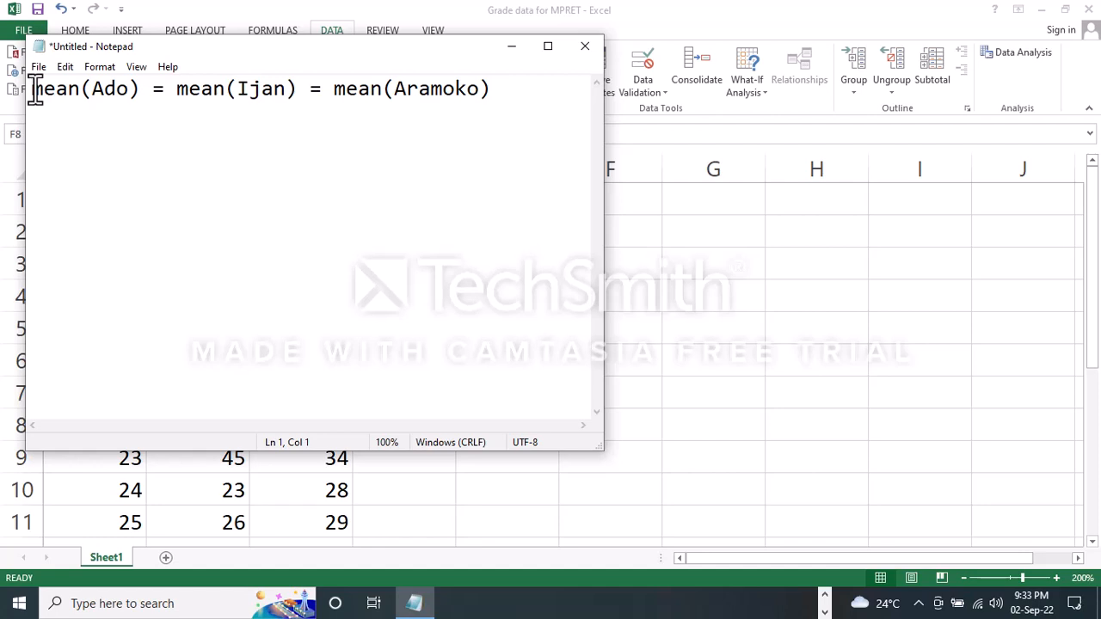
type("Ho")
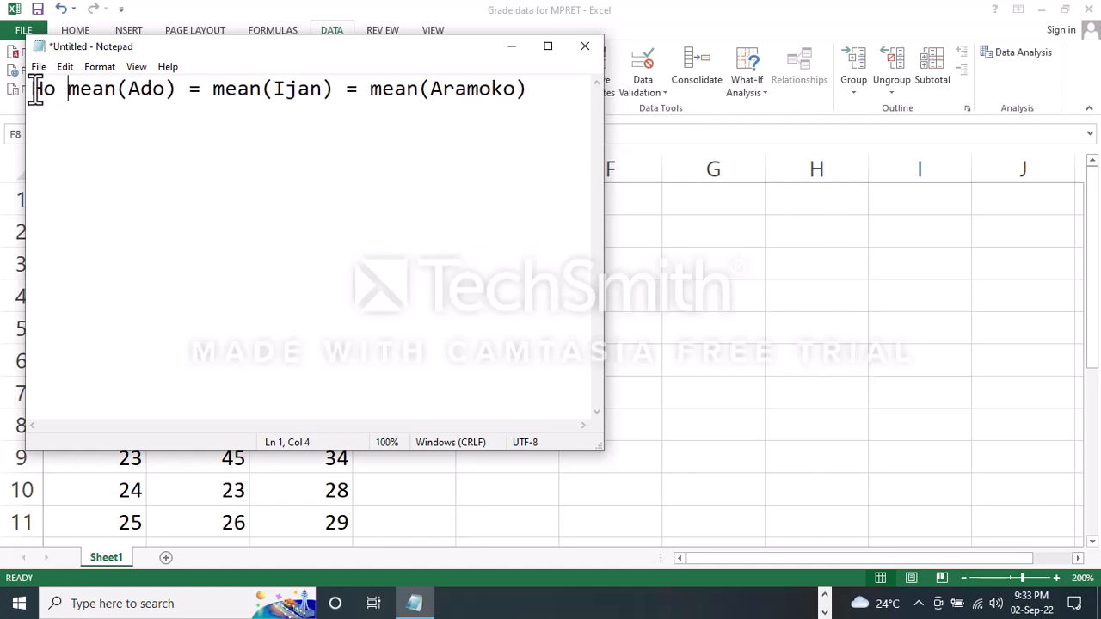
key("BackSpace")
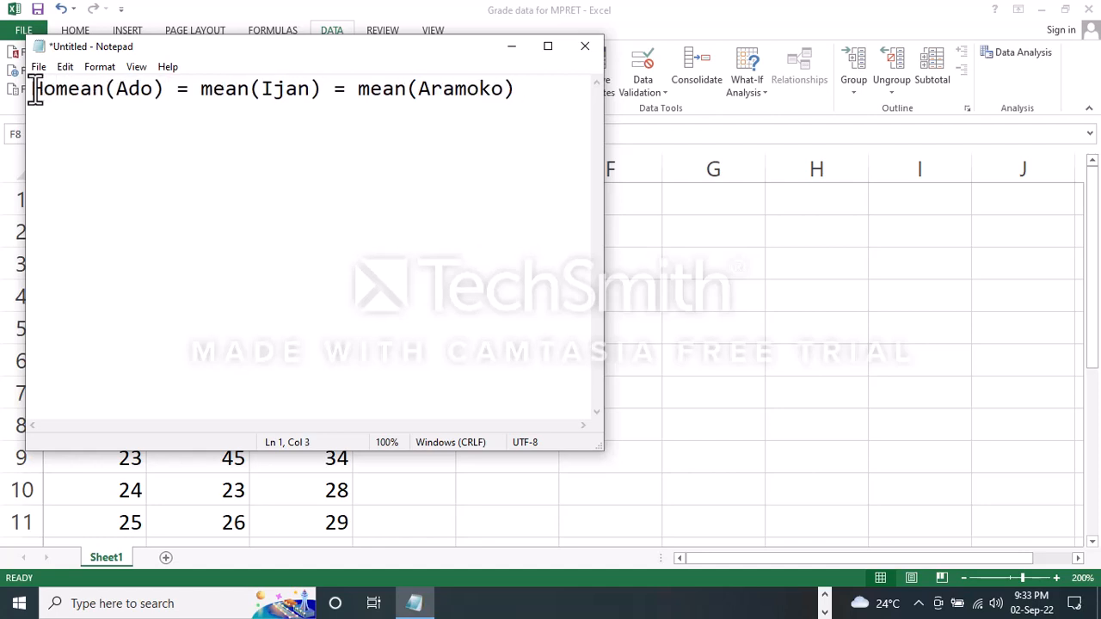
type(":")
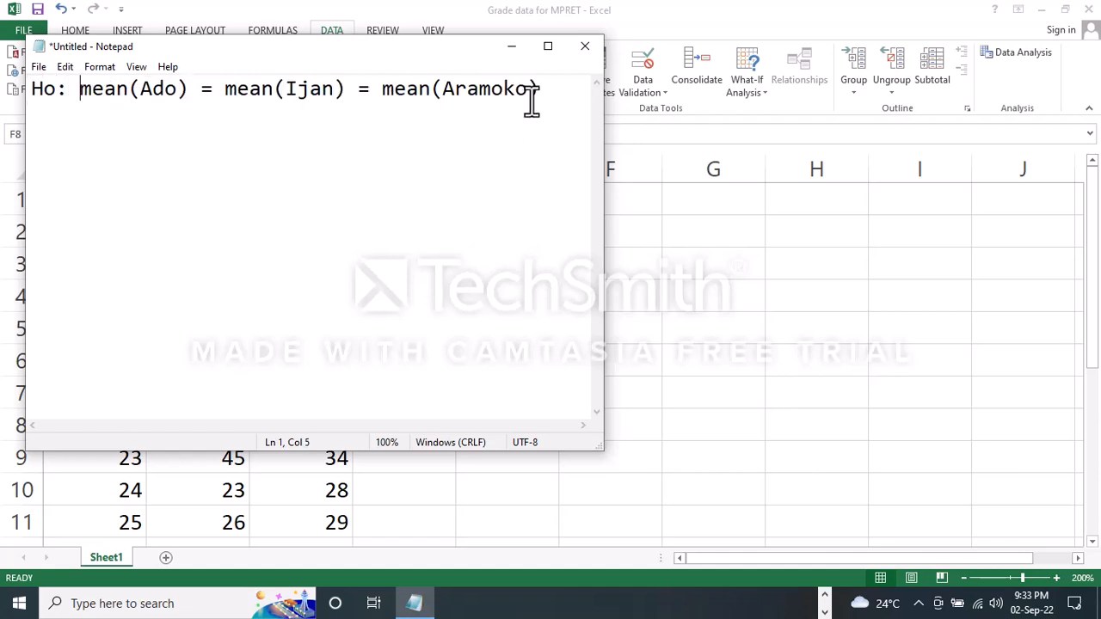
Duplicate the whole "Ho" line onto a new line directly below it.
left_click_drag(538, 98, 36, 93)
key("ctrl+c")
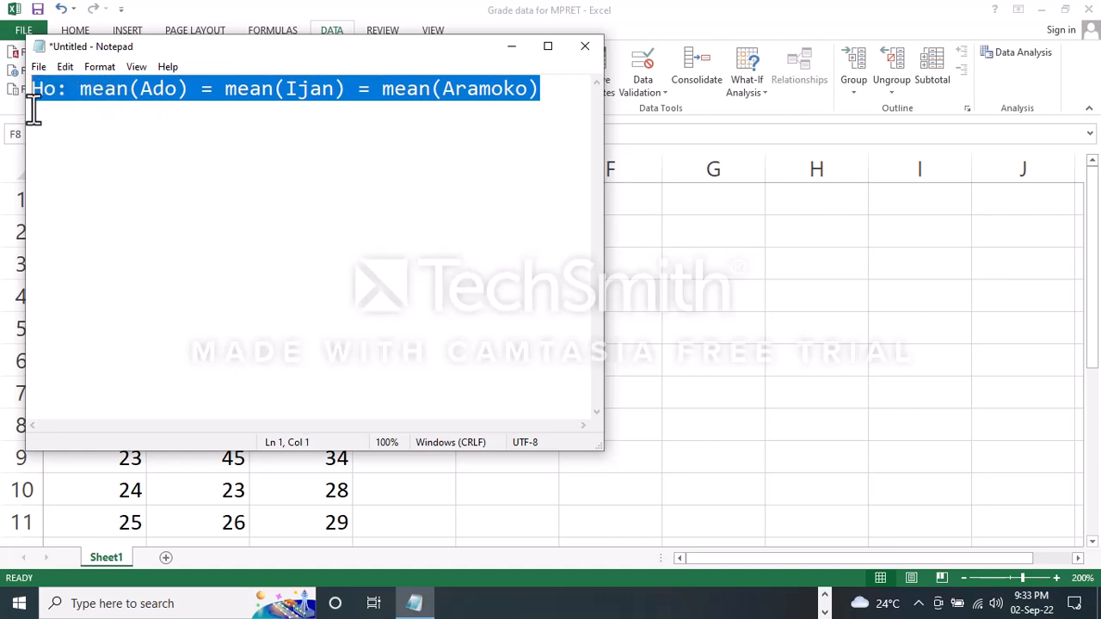
left_click(38, 116)
left_click(543, 90)
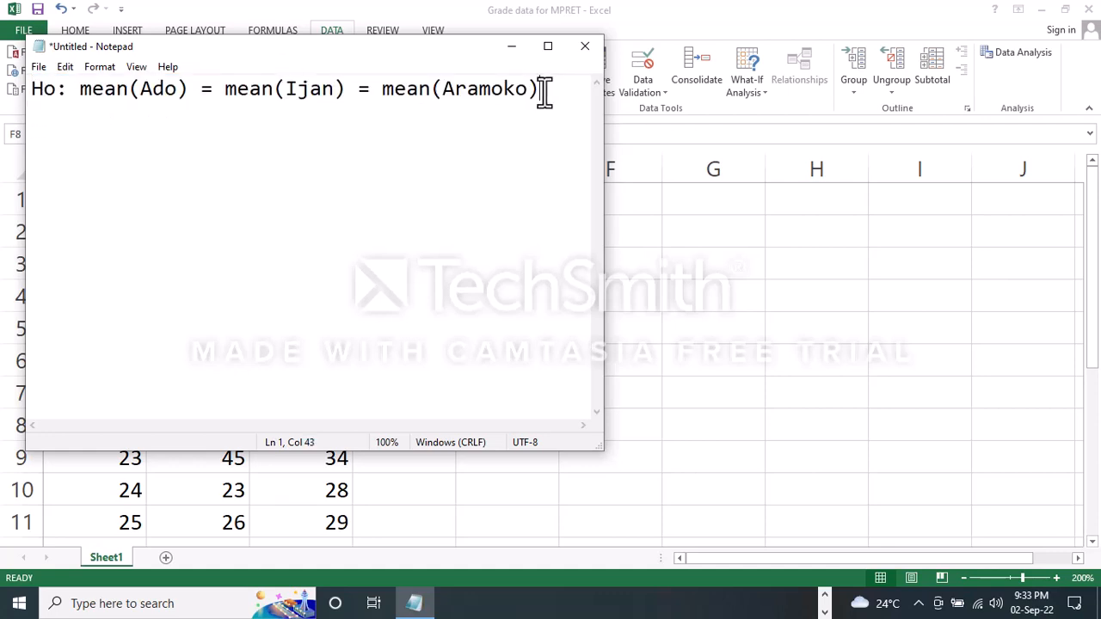
key("Return")
key("ctrl+v")
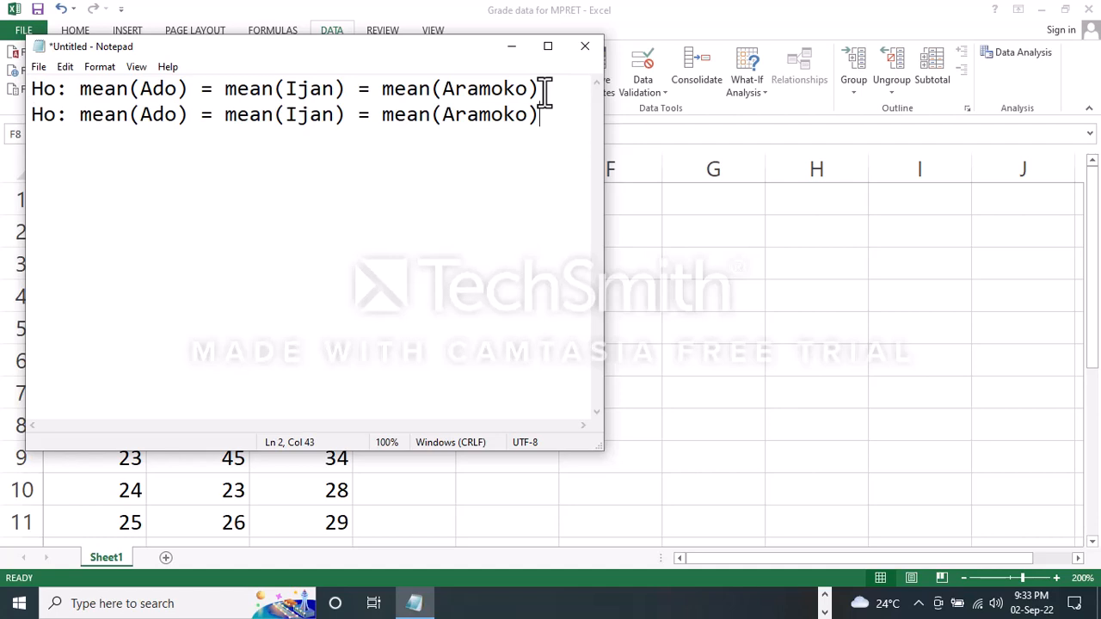
Rewrite the duplicated second line as the alternative hypothesis "H1: means not equal".
key("BackSpace")
key("BackSpace")
key("BackSpace")
key("BackSpace")
key("BackSpace")
key("BackSpace")
key("BackSpace")
key("BackSpace")
key("BackSpace")
key("BackSpace")
key("BackSpace")
key("BackSpace")
key("BackSpace")
key("BackSpace")
key("BackSpace")
key("BackSpace")
key("BackSpace")
key("BackSpace")
key("BackSpace")
key("BackSpace")
key("BackSpace")
key("BackSpace")
key("BackSpace")
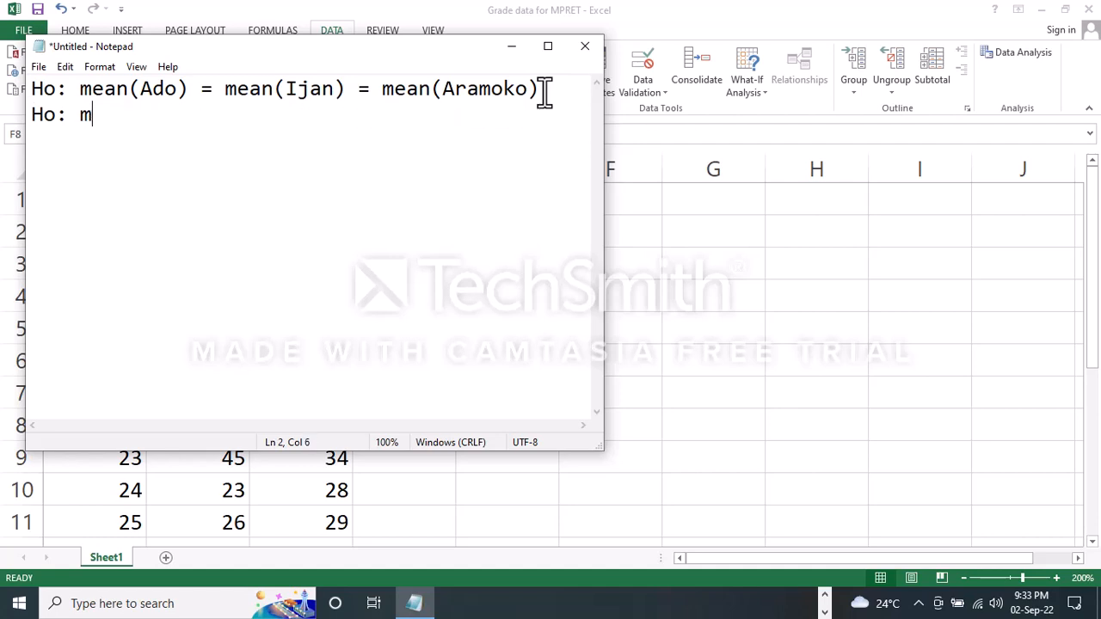
type("eans not eqi")
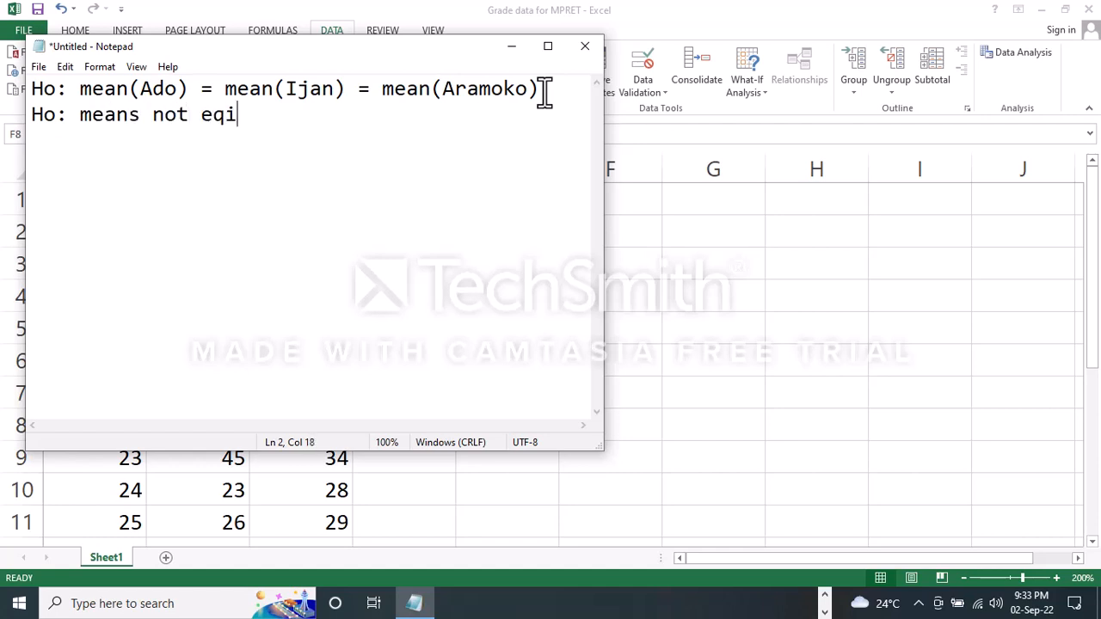
key("BackSpace")
type("ual")
left_click(58, 123)
key("BackSpace")
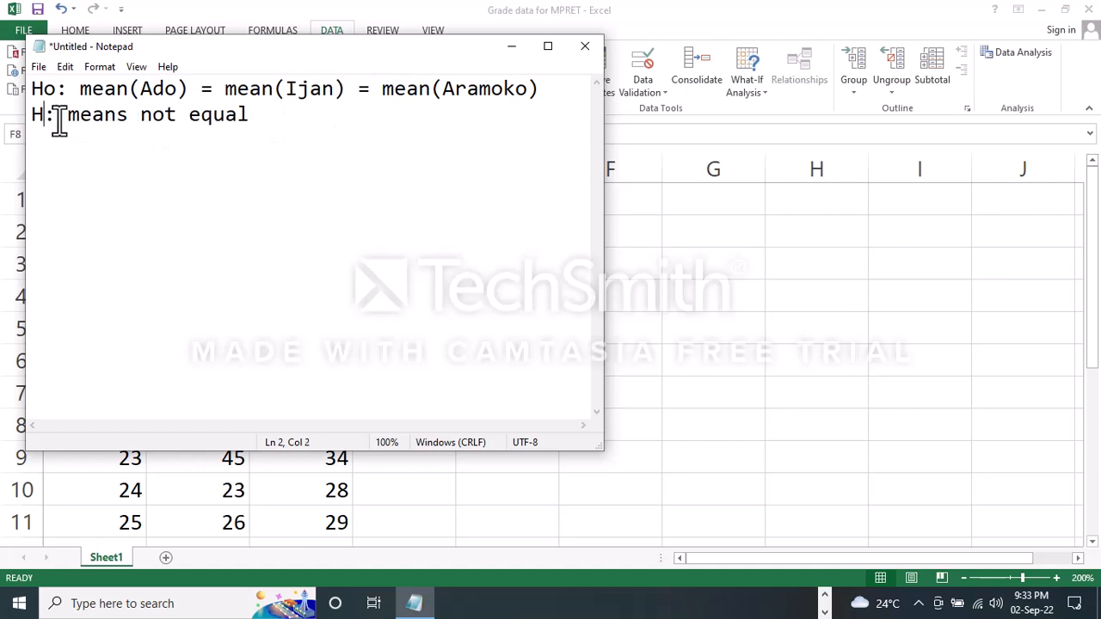
type("1")
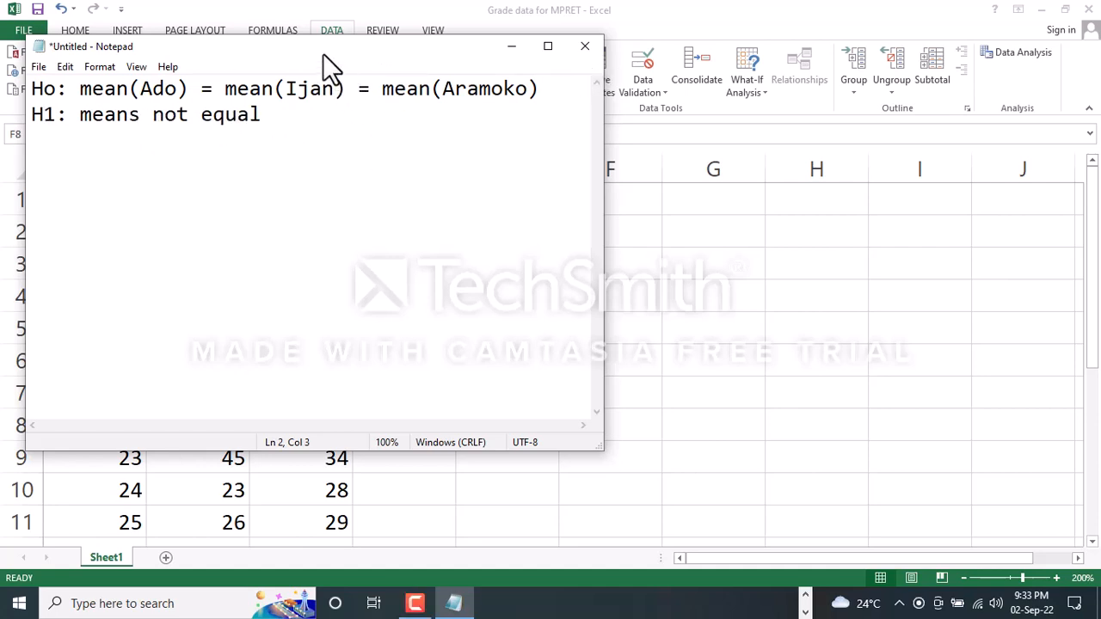
Move the note window clear of the Ado, Ijan and Aramoko data columns and add two line breaks after the H1 line.
left_click_drag(318, 48, 706, 242)
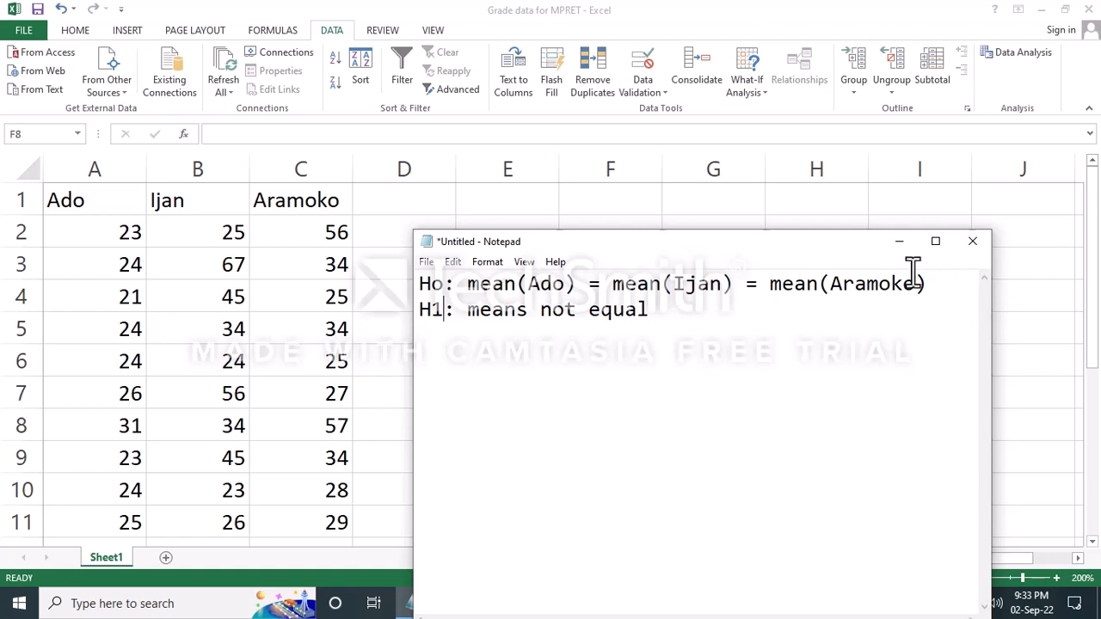
left_click_drag(840, 244, 812, 169)
left_click(652, 233)
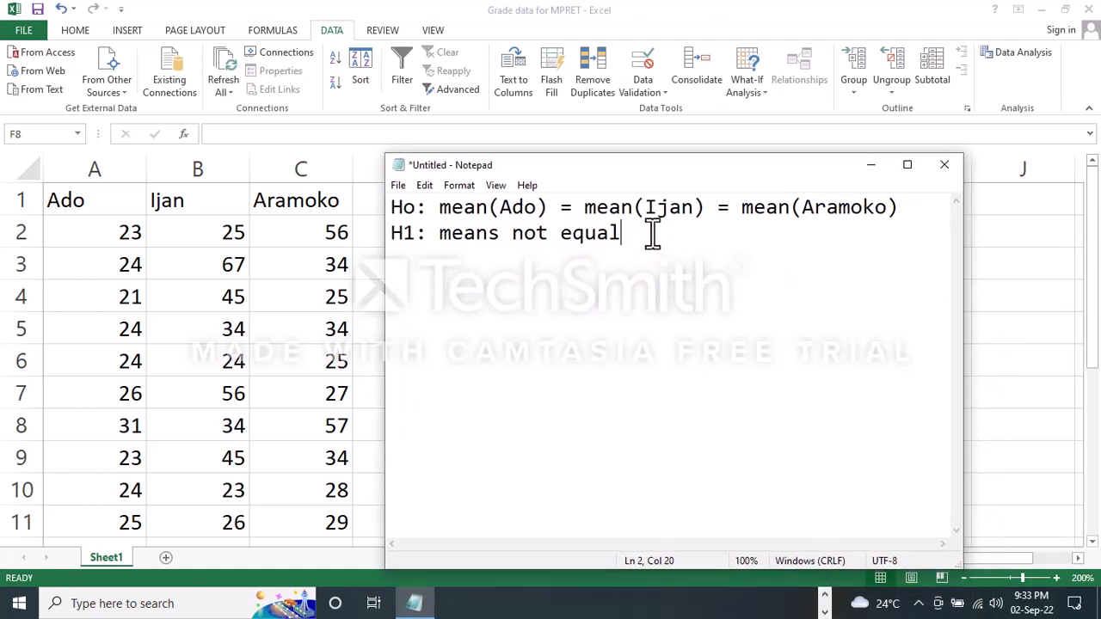
key("Return")
key("Return")
Add the heading "Hypothesis statement" on its own line above the two hypotheses.
left_click(393, 207)
key("Return")
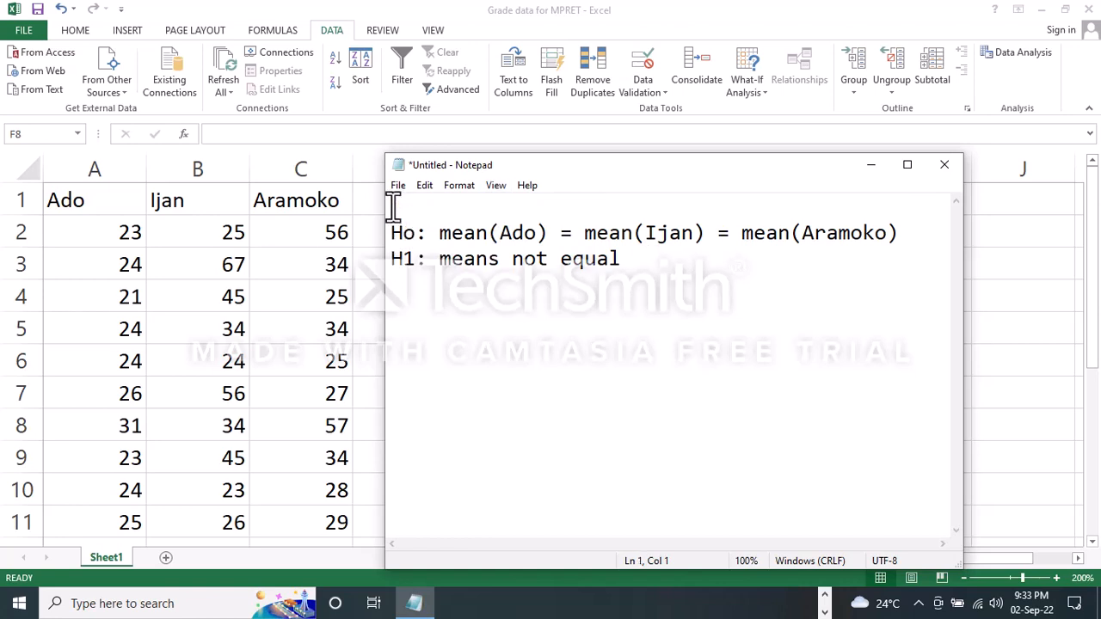
type("Hypothesis")
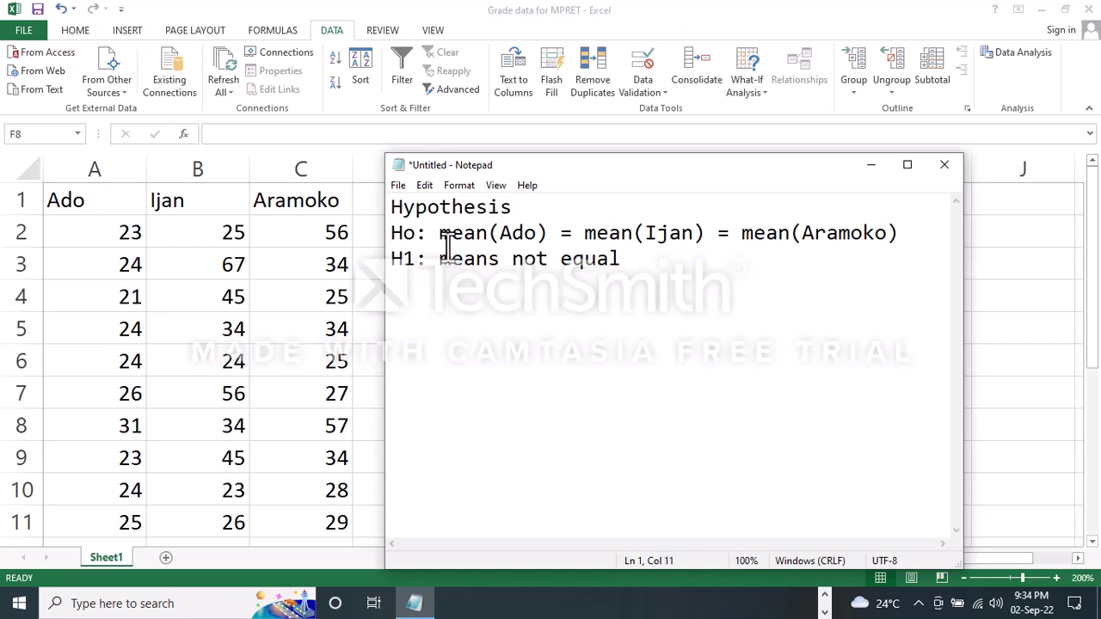
type(" star")
key("BackSpace")
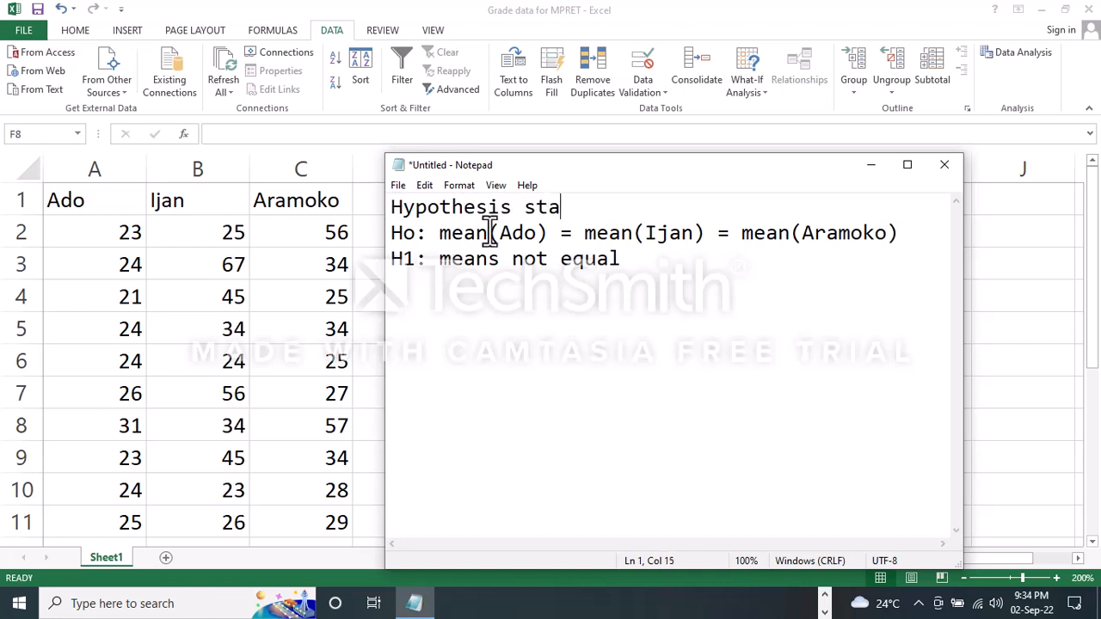
type("tement")
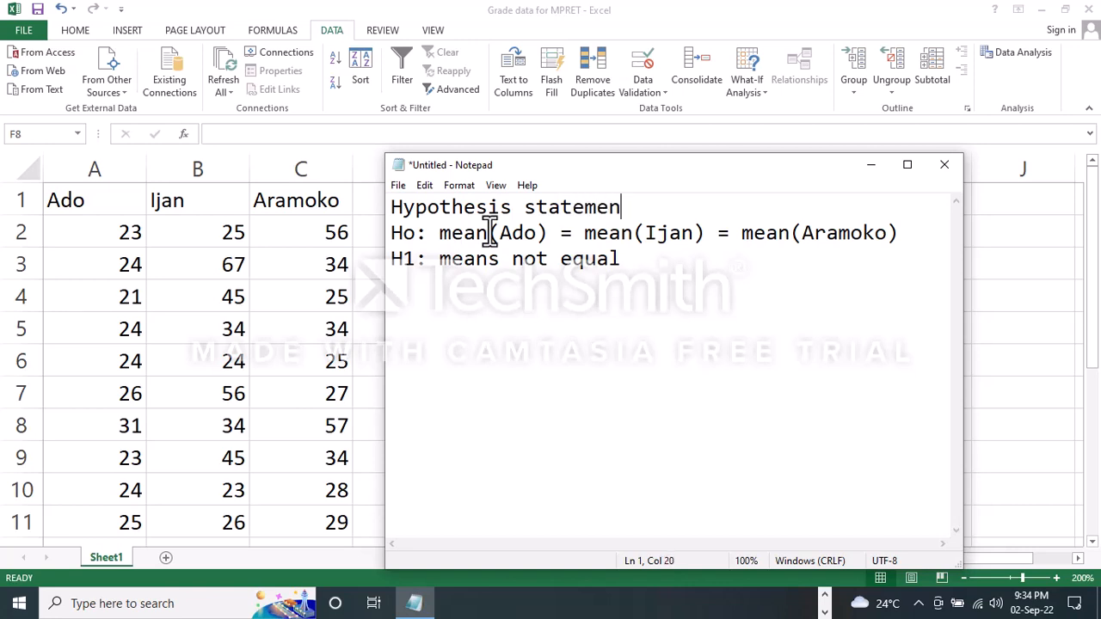
Add the heading "Decision rule" below the H1 line, leaving one blank line between them, and start a new line.
left_click(626, 262)
key("Return")
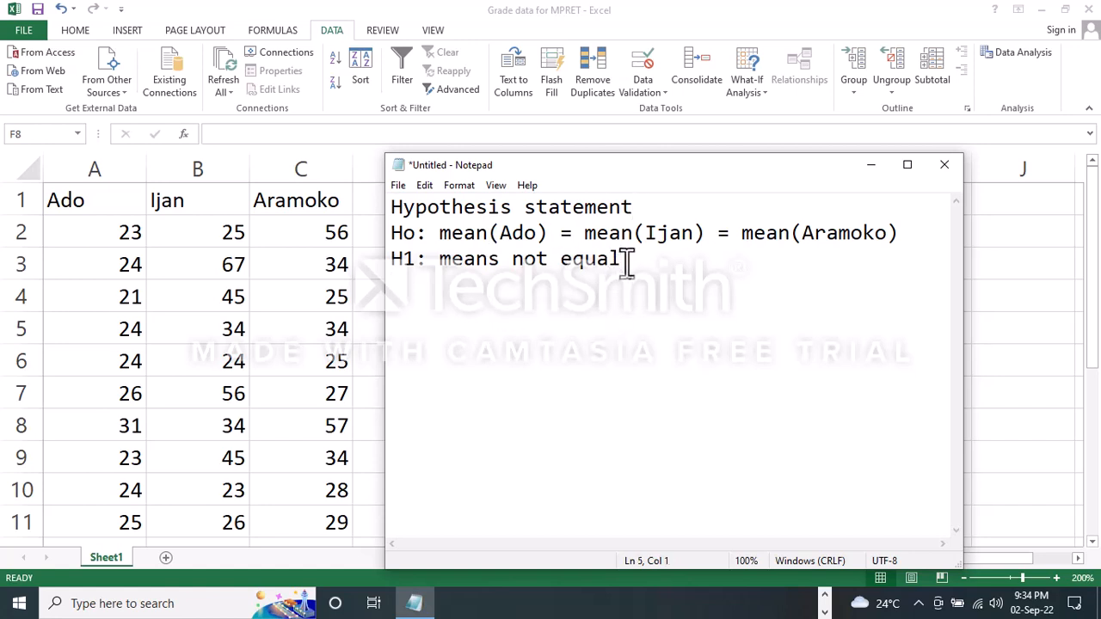
type("Decision rul")
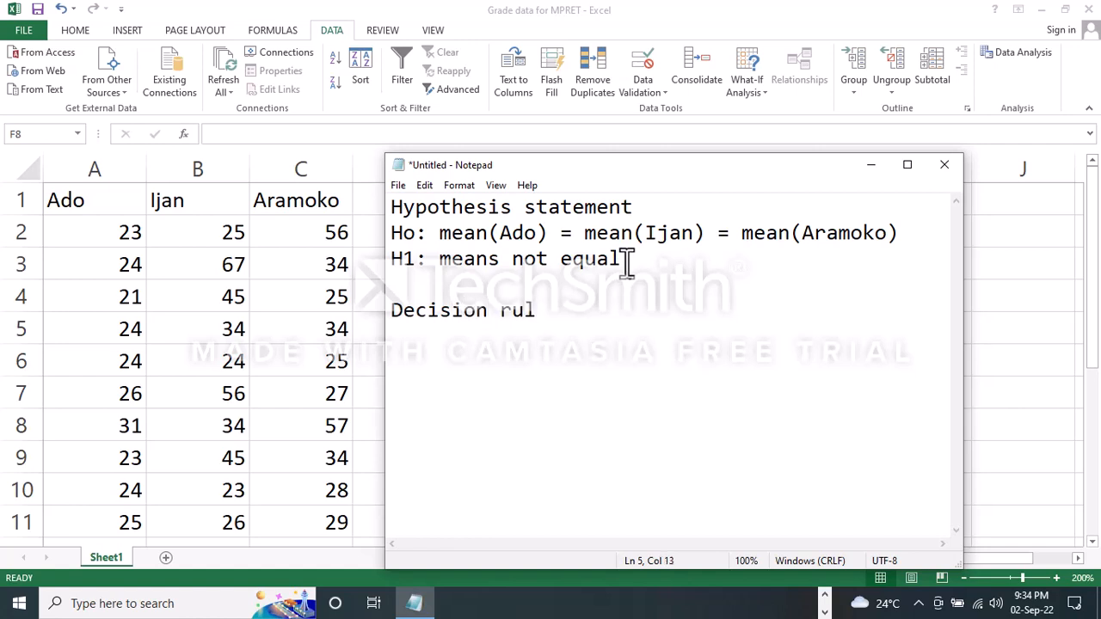
type("e")
key("Return")
Begin the decision rule under its heading with the text "Reject Ho if P-vlaue", including the hyphen after P.
type("Ref")
key("BackSpace")
type("ject Ho ")
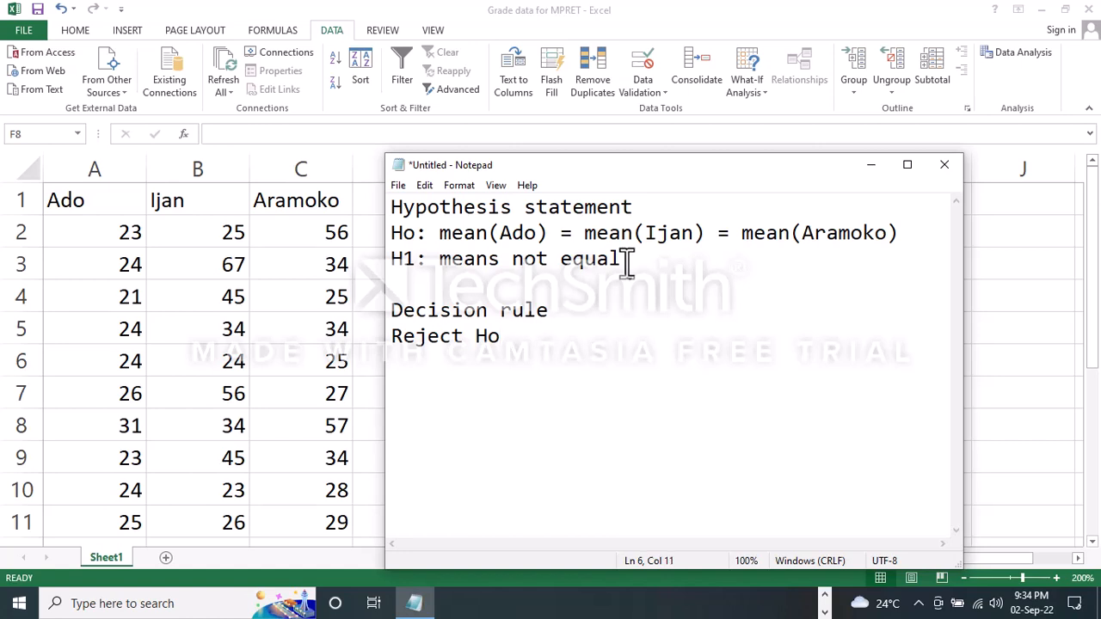
type("if Pvlaue")
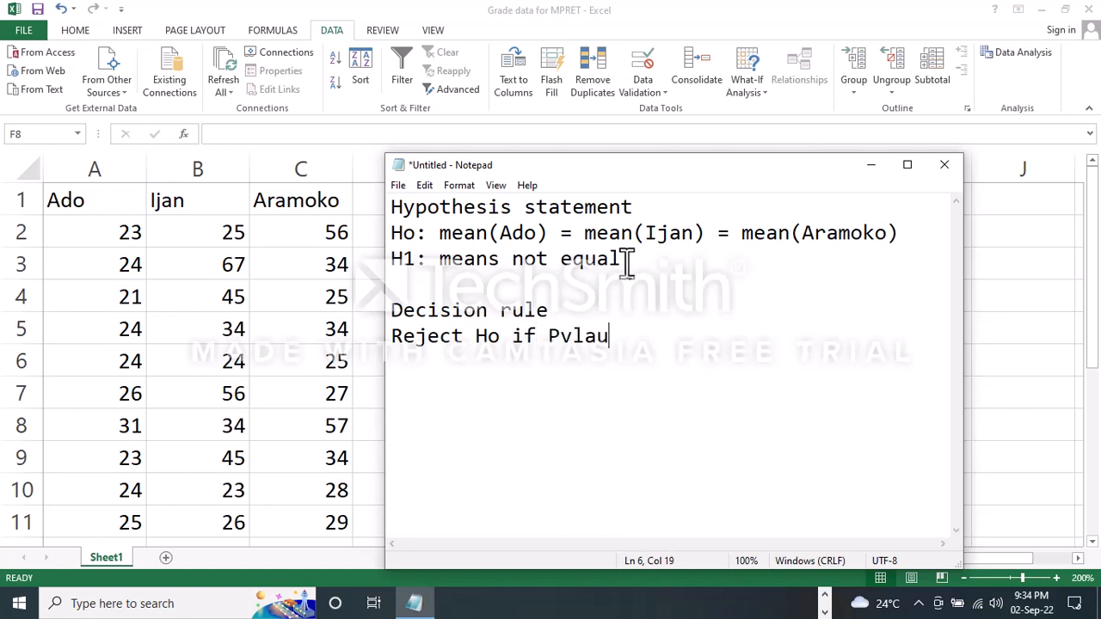
key("Left")
key("Left")
key("Left")
key("Left")
key("Left")
type("-")
key("Right")
key("Right")
key("Right")
key("Right")
key("Right")
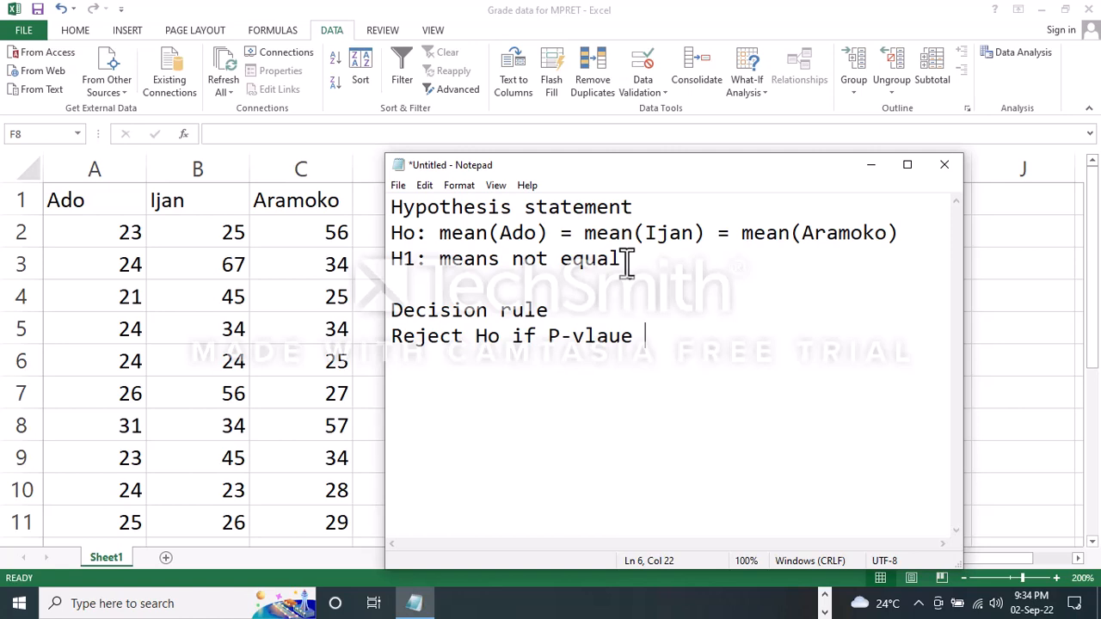
Complete the decision rule line with the condition "> alpha (sig level)".
type("> alph")
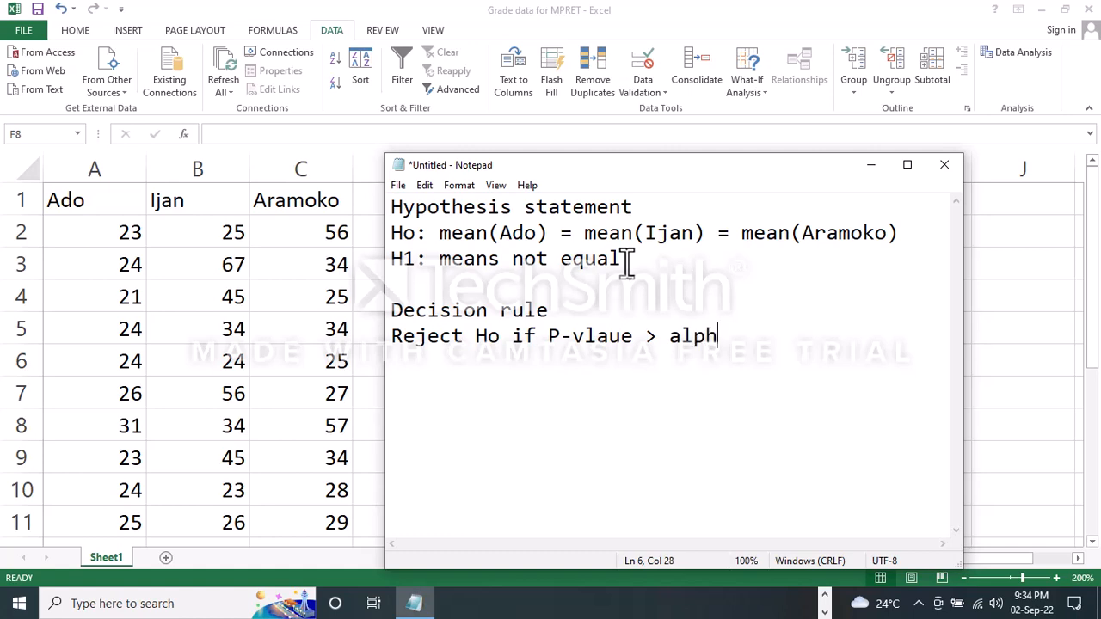
type("a ()")
type("sig")
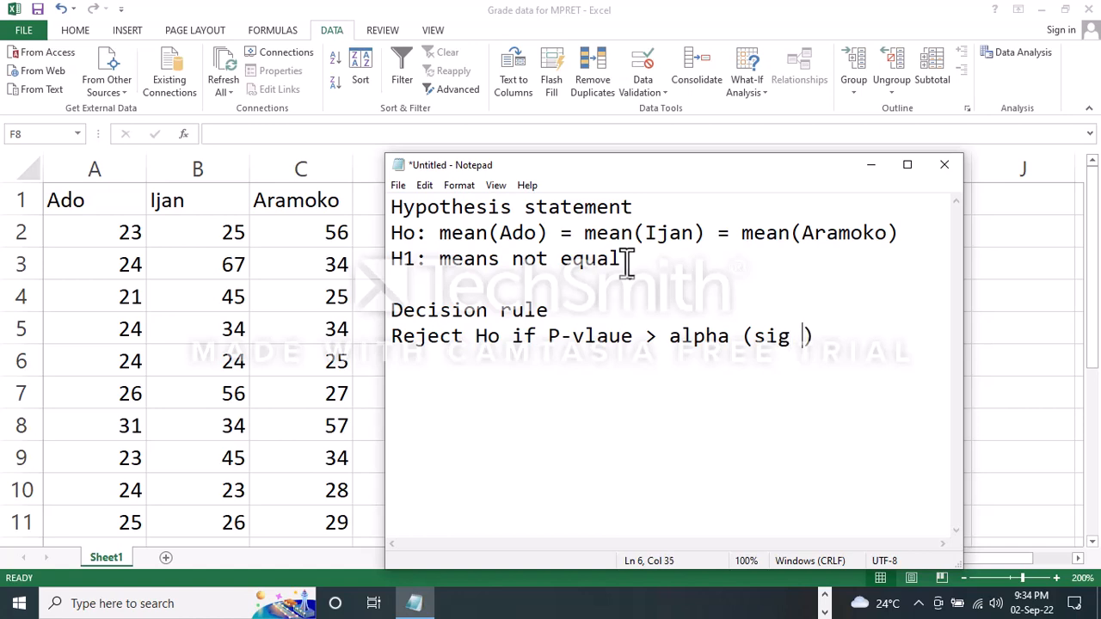
type(" levl")
key("BackSpace")
type("el")
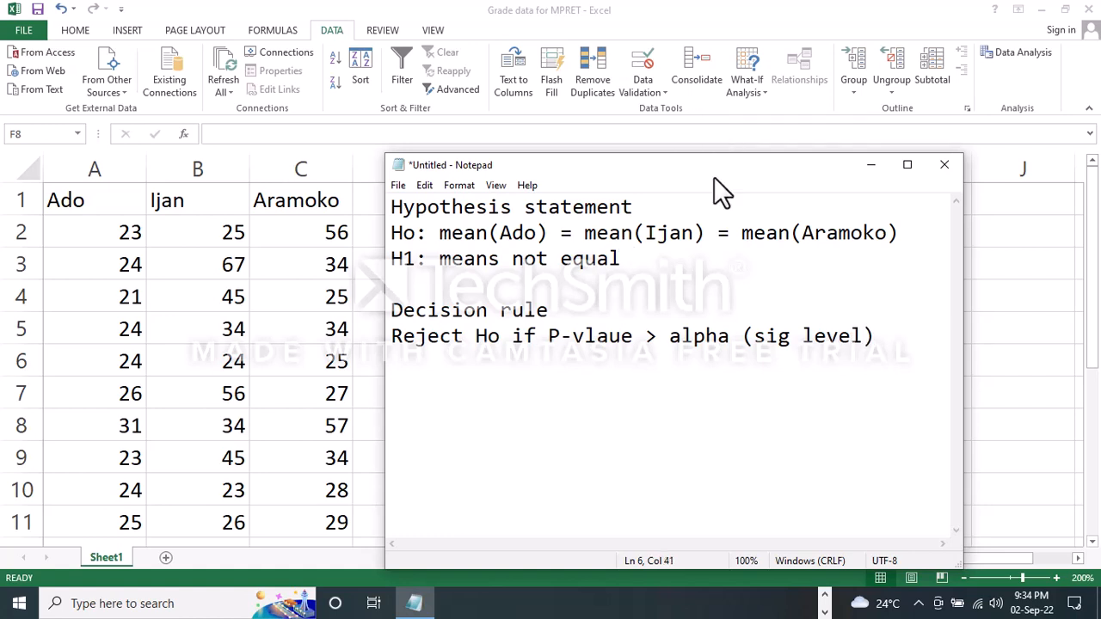
Minimize the note to return to the Excel grade data and open the Data Analysis tools.
left_click(870, 164)
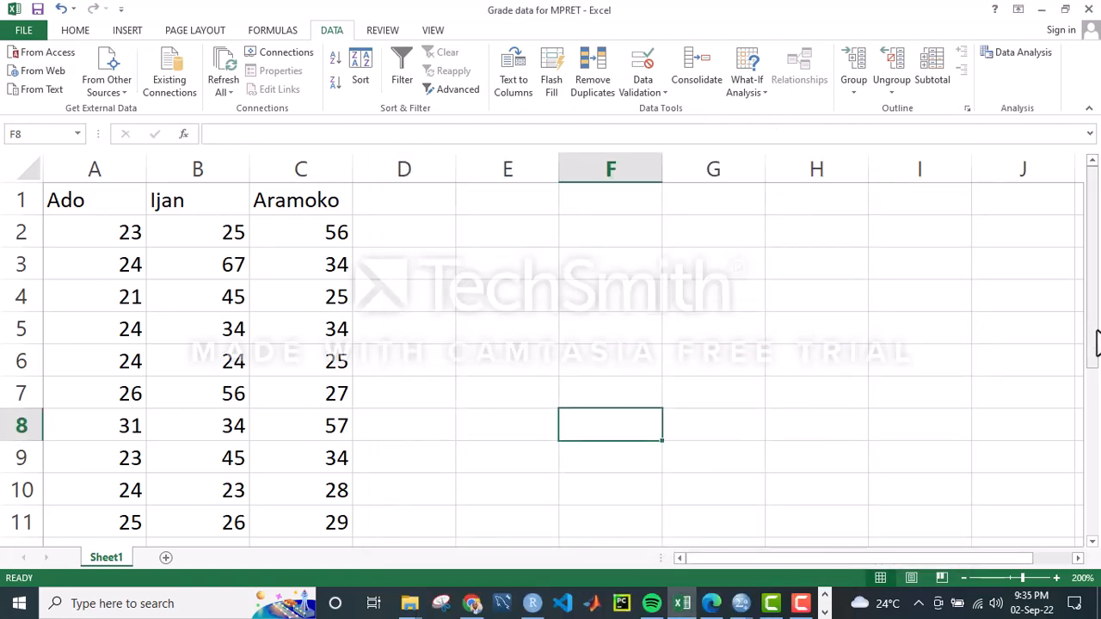
left_click_drag(1095, 347, 1097, 293)
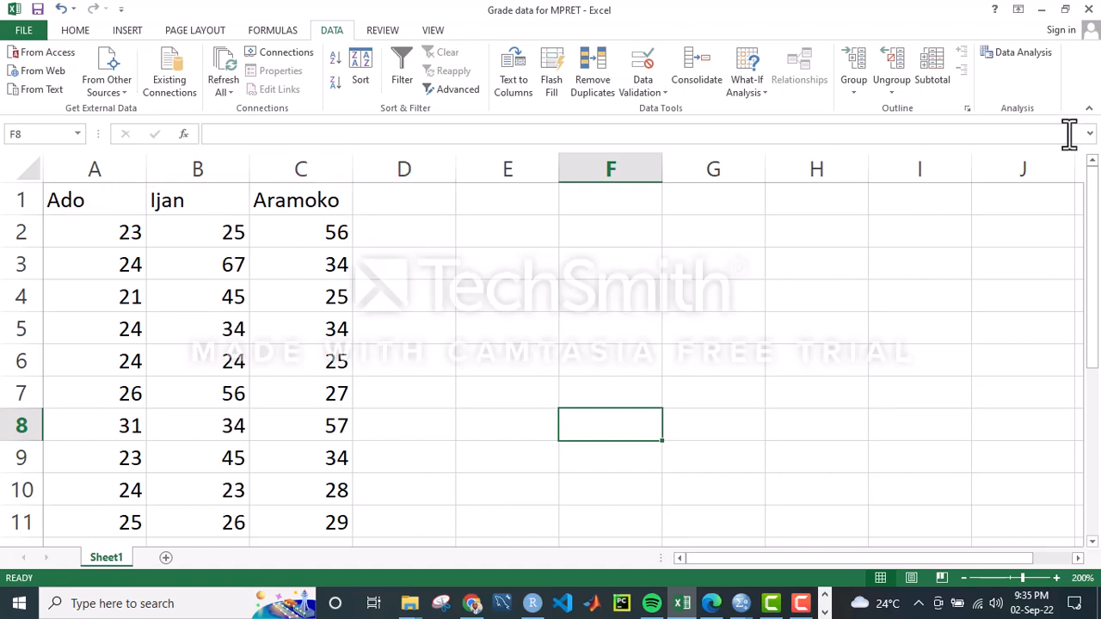
left_click(1032, 51)
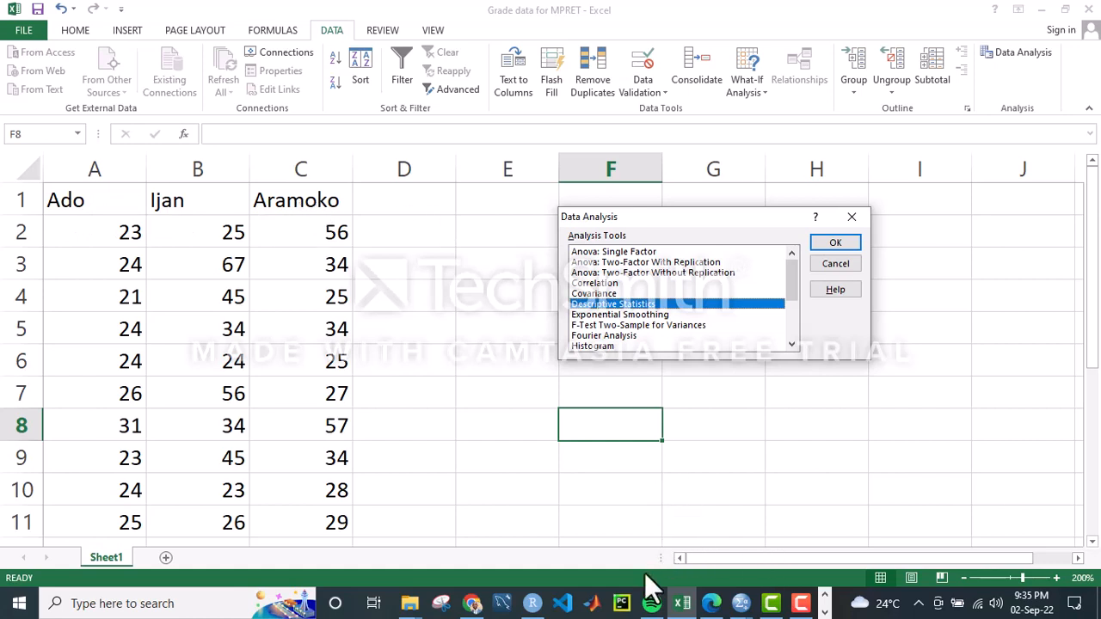
Bring the Notepad note back up to review the hypotheses and decision rule, and minimize it again.
left_click(825, 612)
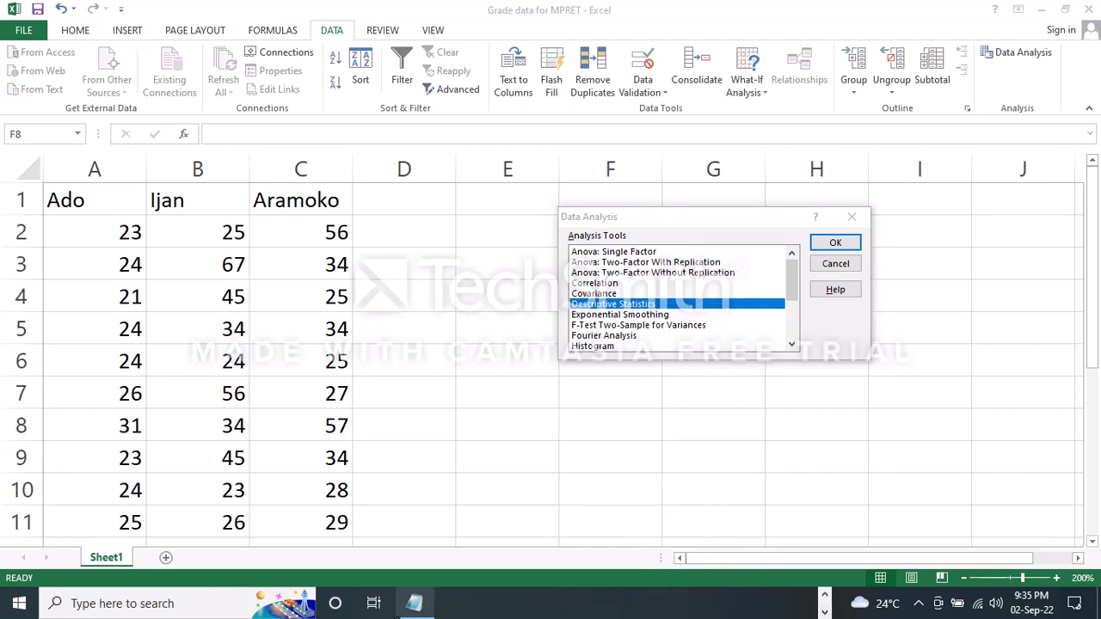
left_click(414, 603)
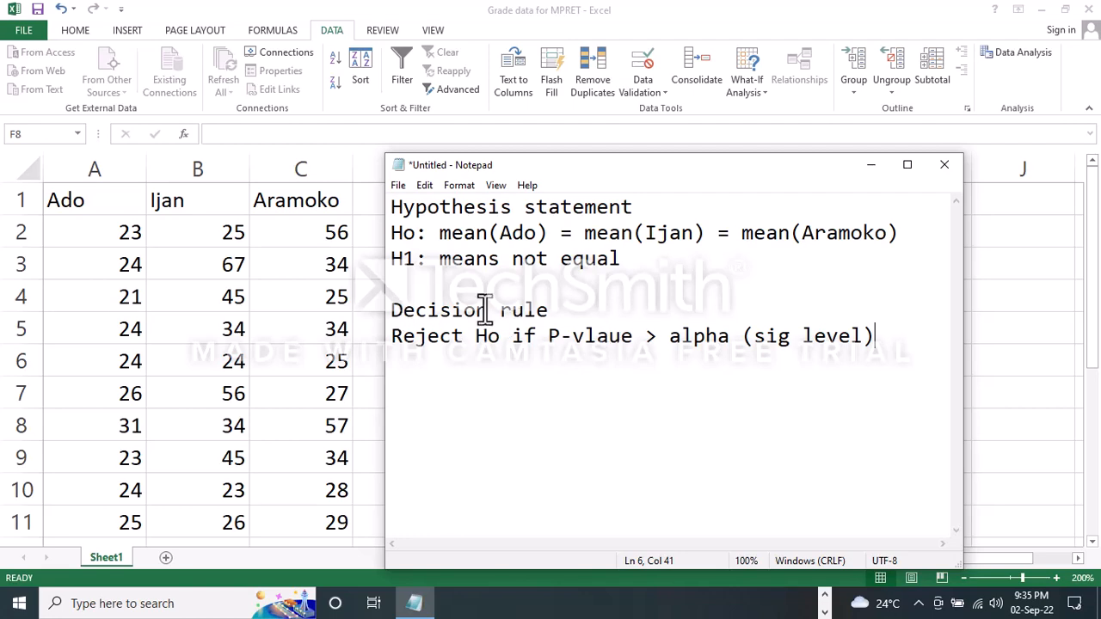
left_click(877, 170)
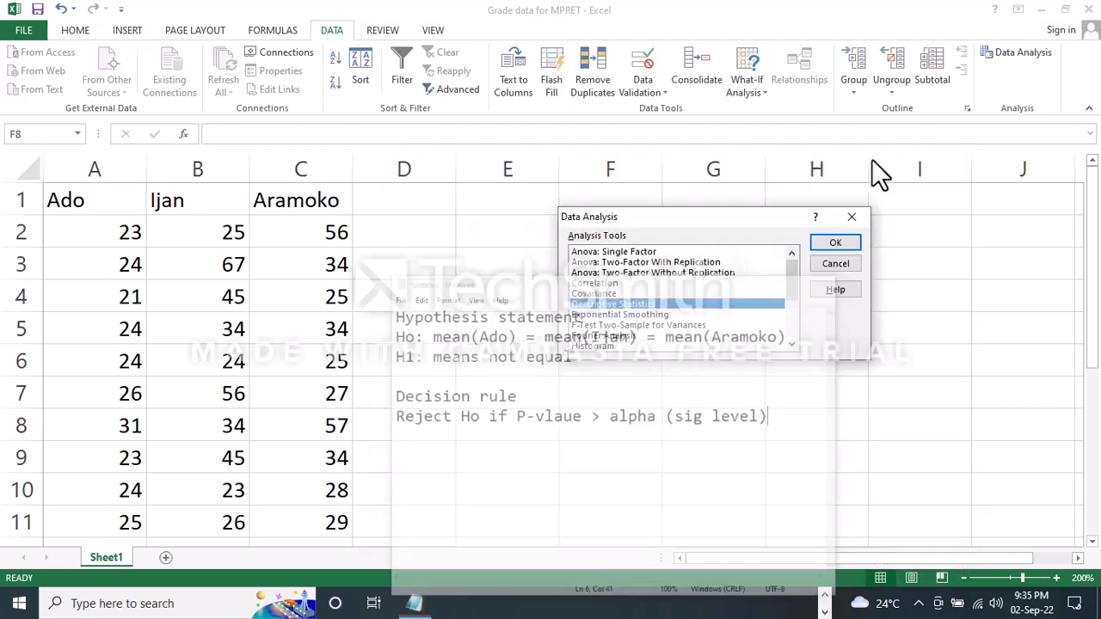
left_click(627, 251)
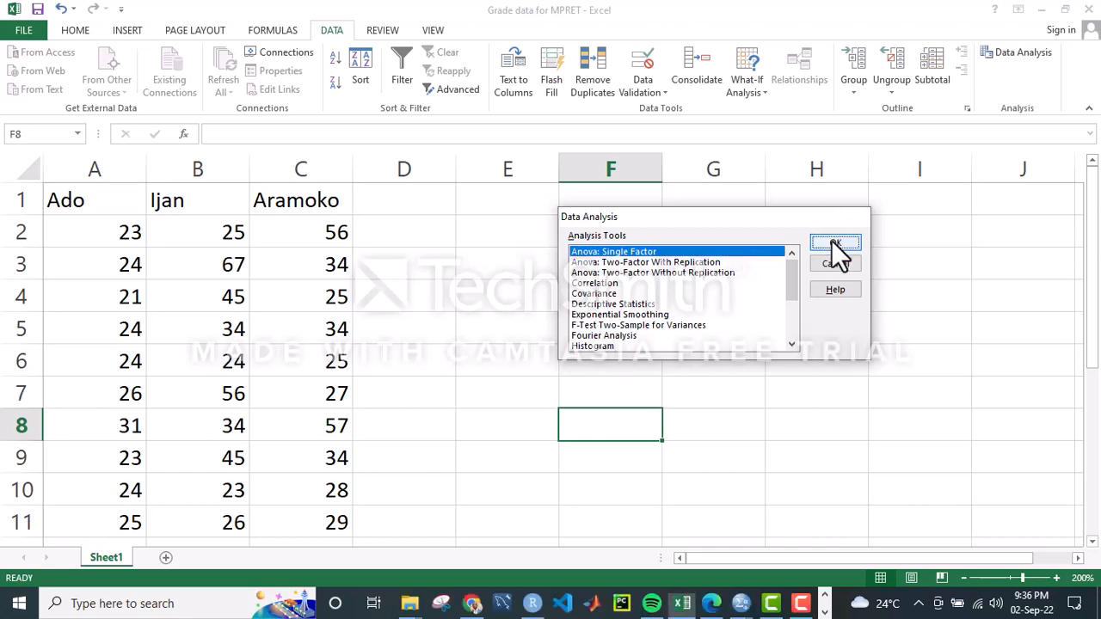
left_click(831, 242)
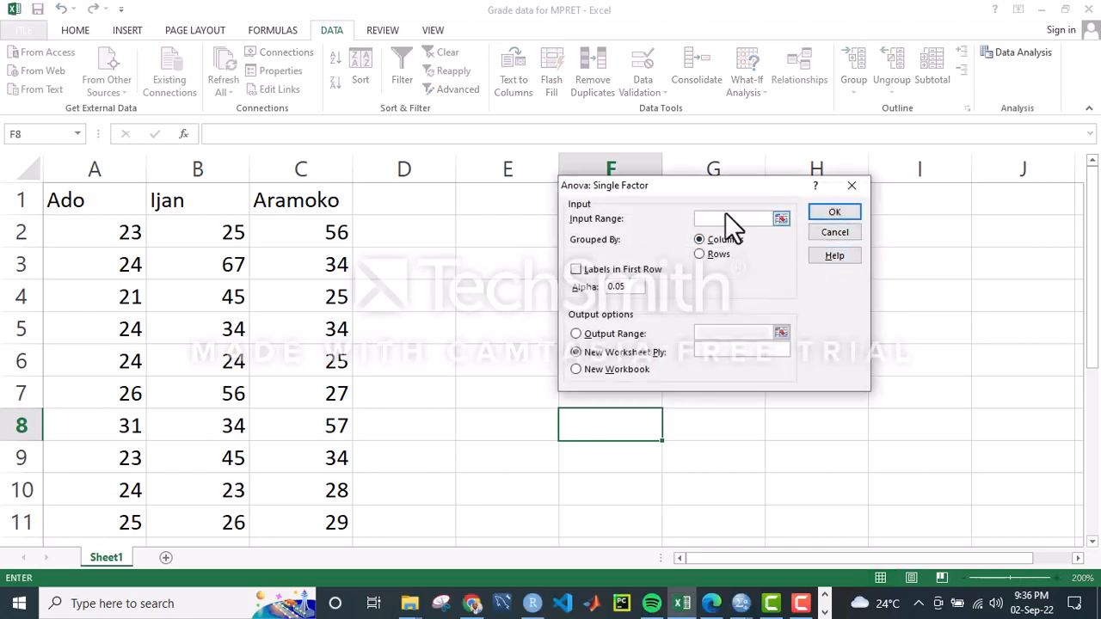
left_click(780, 219)
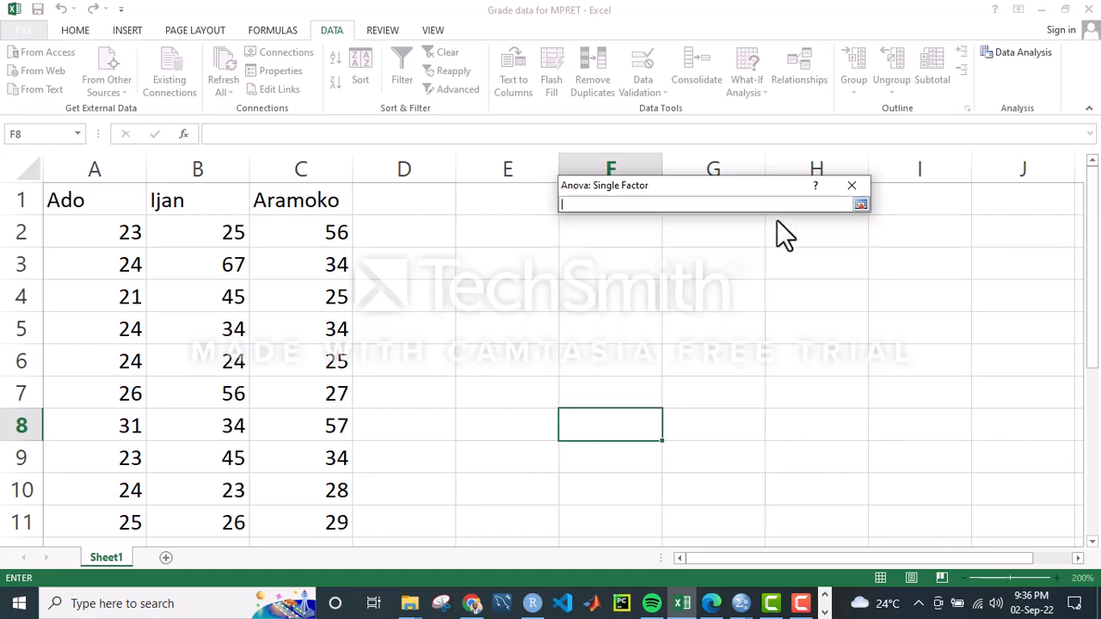
left_click_drag(76, 198, 297, 518)
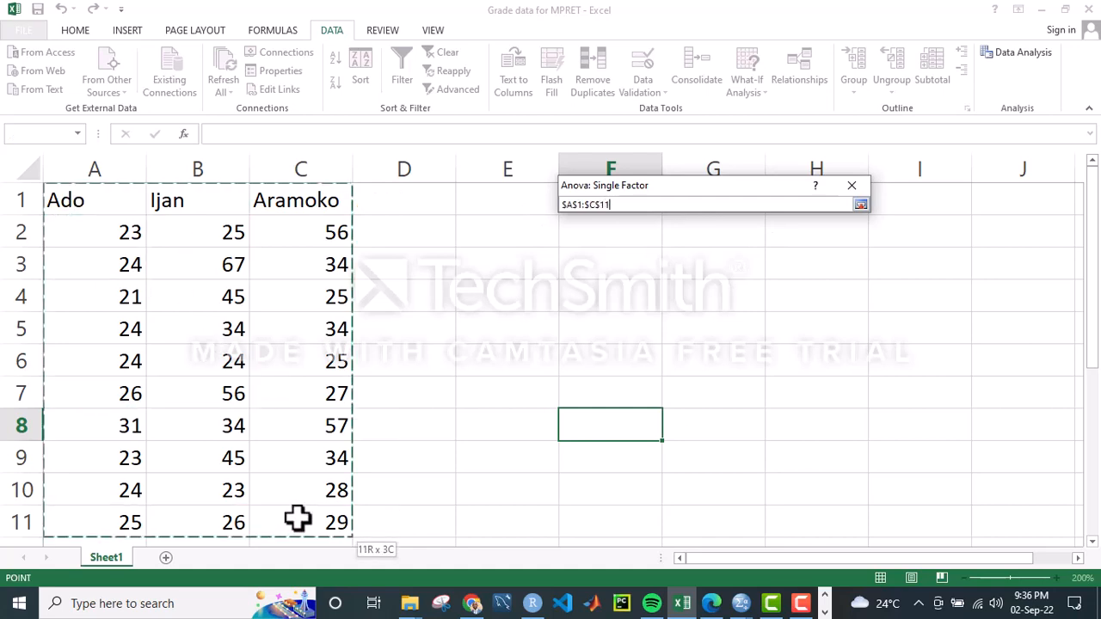
left_click(861, 205)
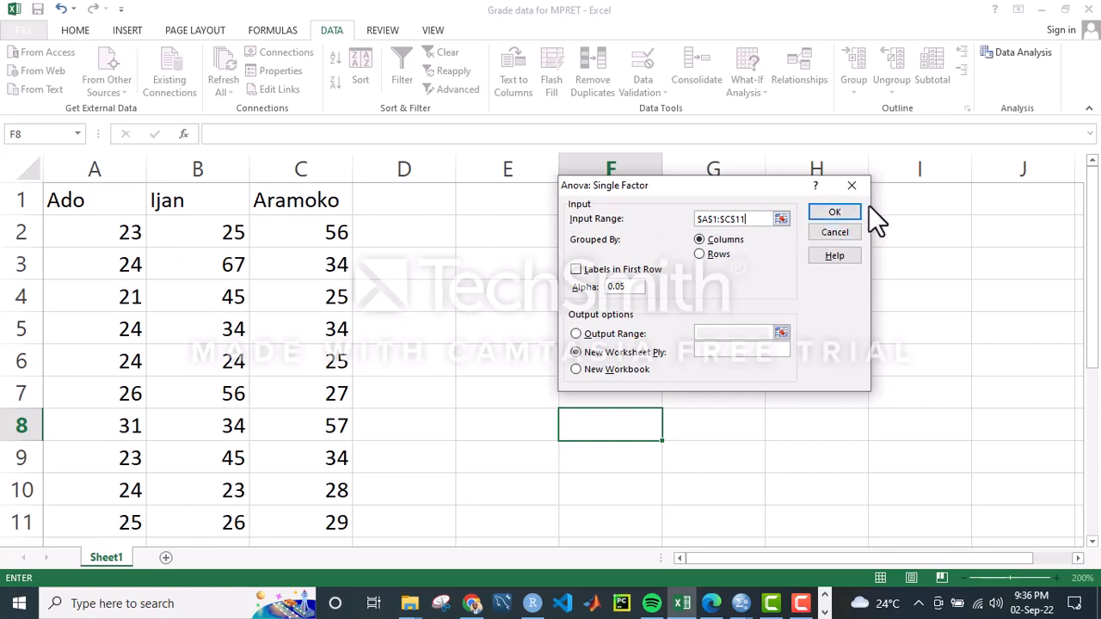
left_click(849, 188)
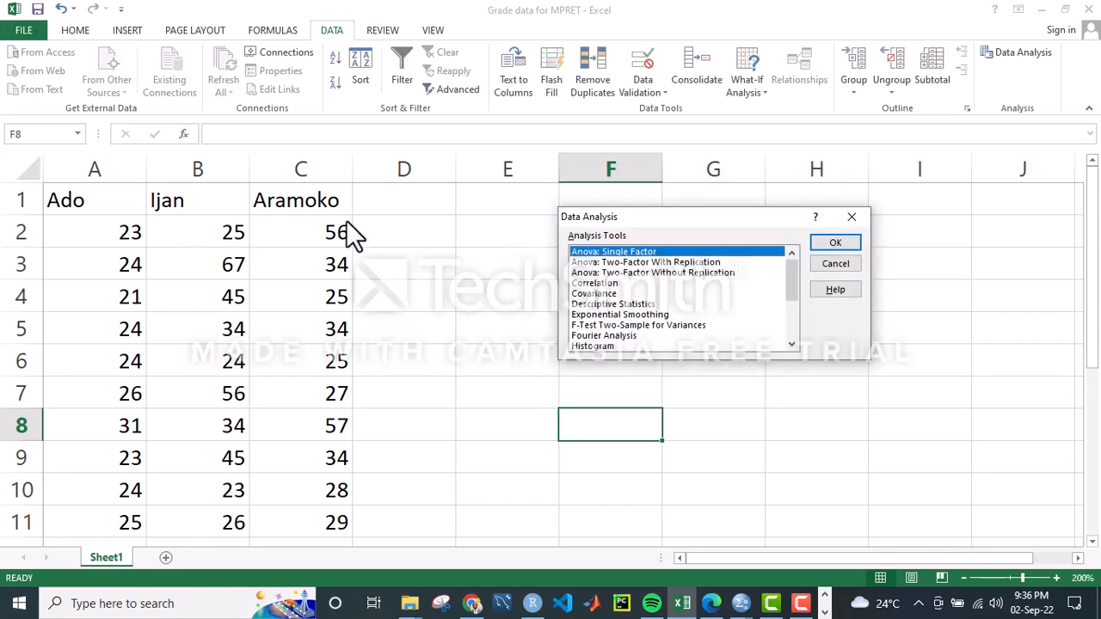
left_click(851, 216)
Copy the grade data in A1:C11 and paste it transposed starting at cell E1.
left_click_drag(54, 206, 308, 516)
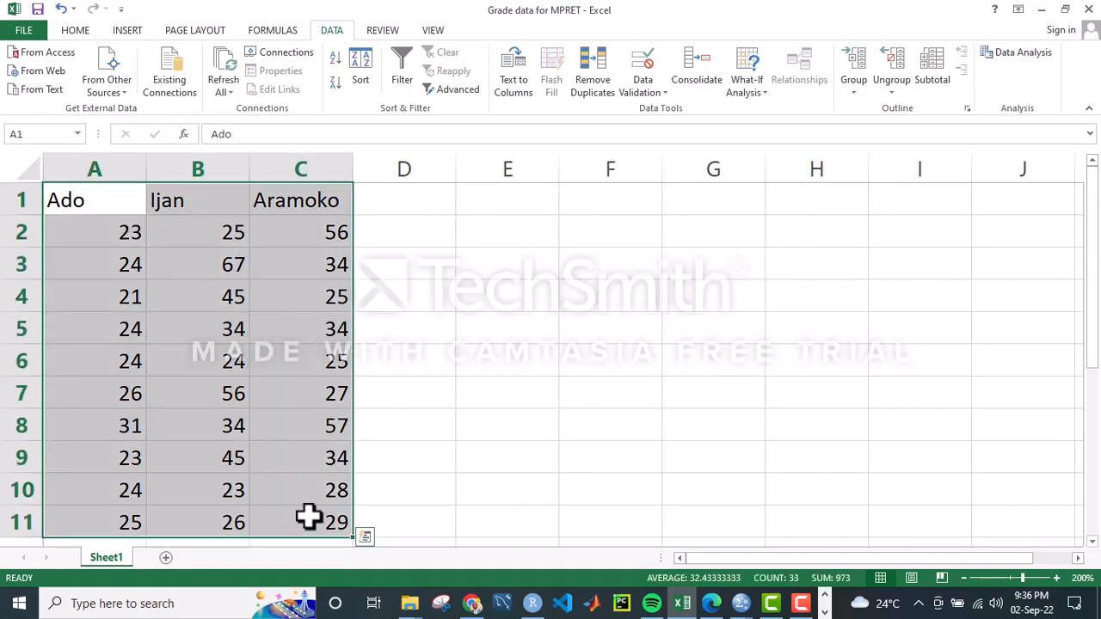
key("ctrl+c")
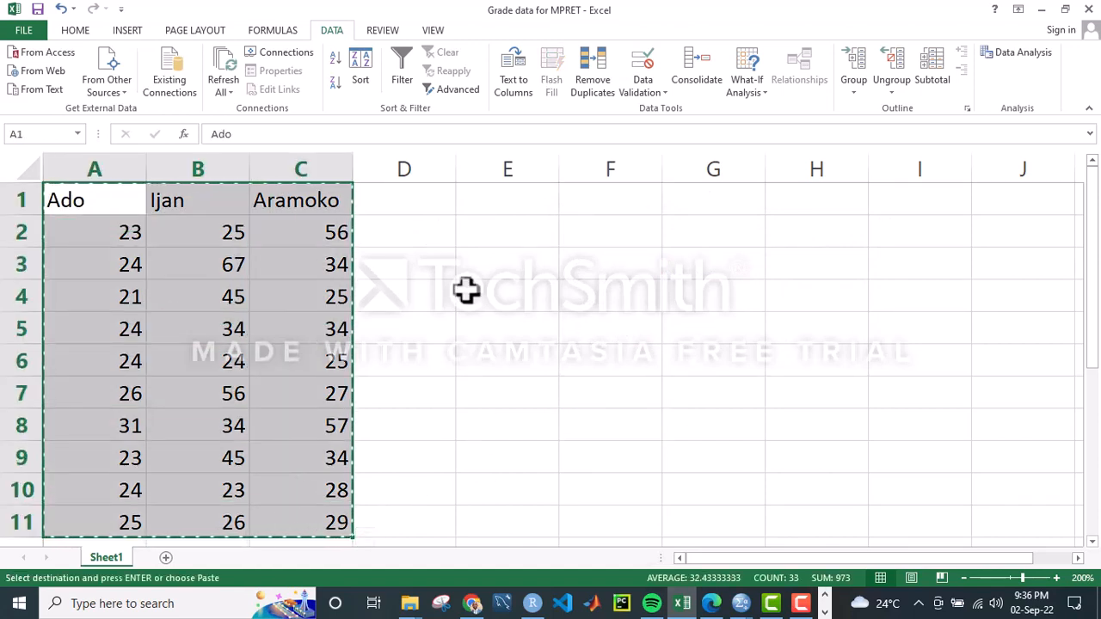
left_click(438, 199)
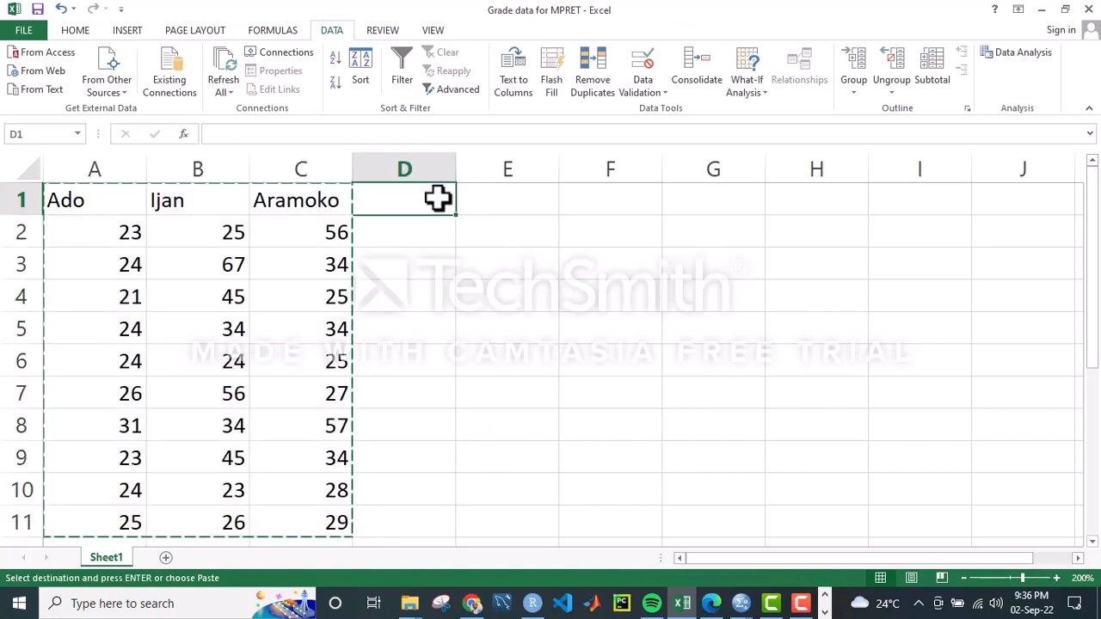
left_click(494, 204)
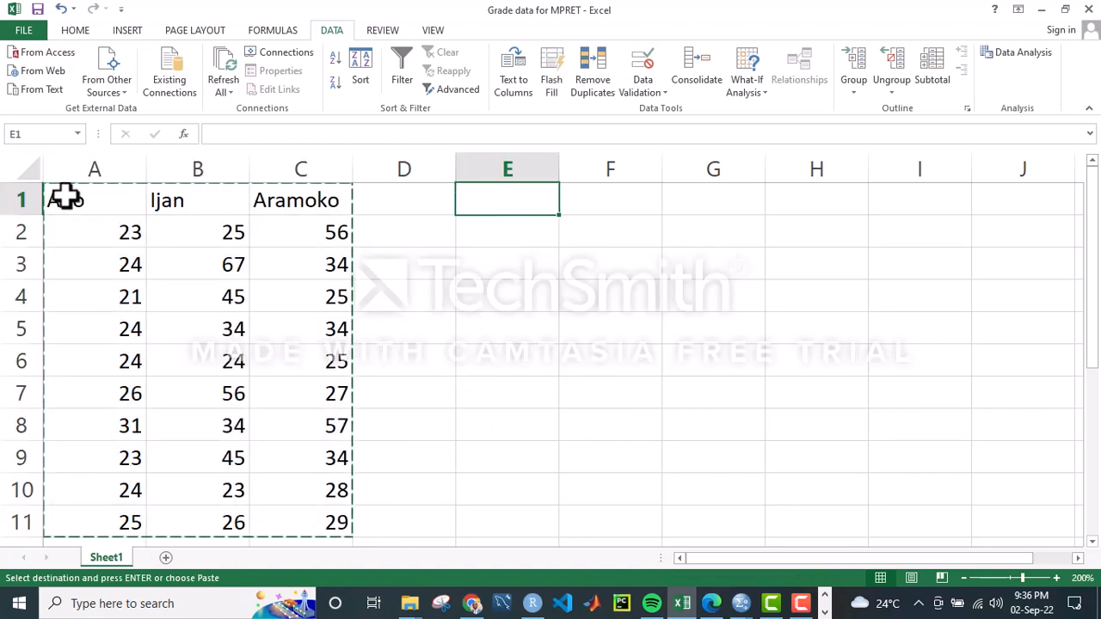
left_click_drag(66, 197, 302, 526)
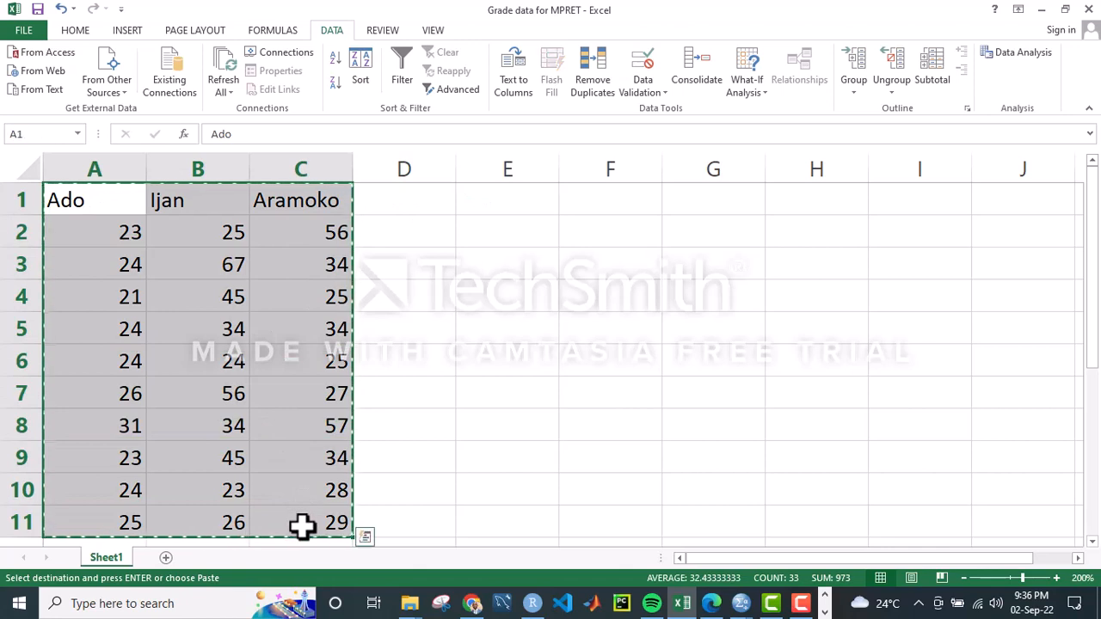
right_click(302, 526)
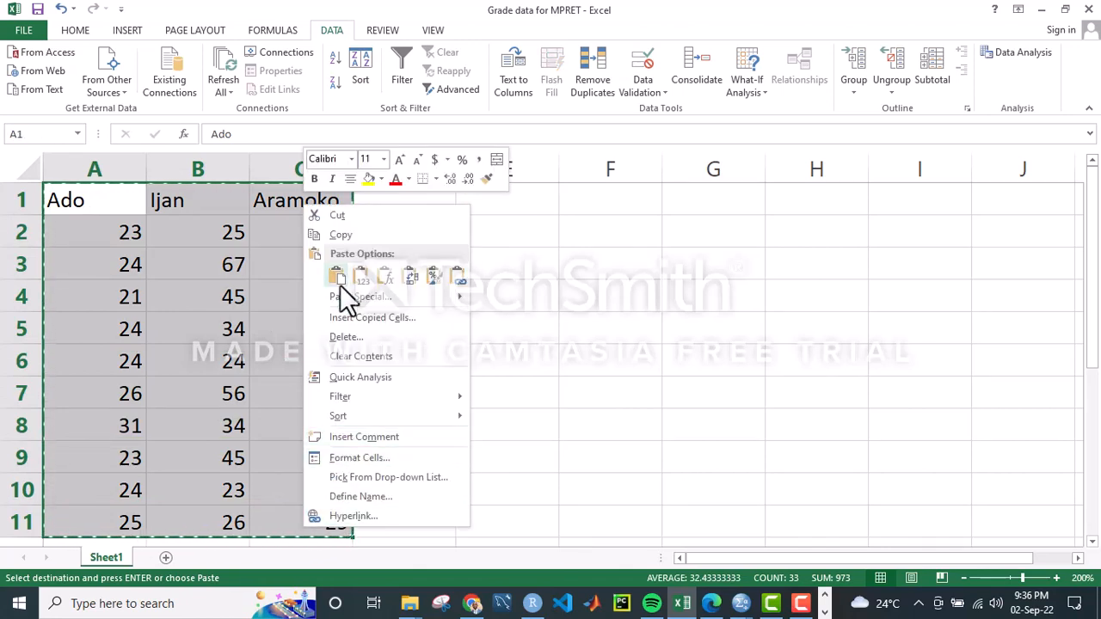
left_click(338, 236)
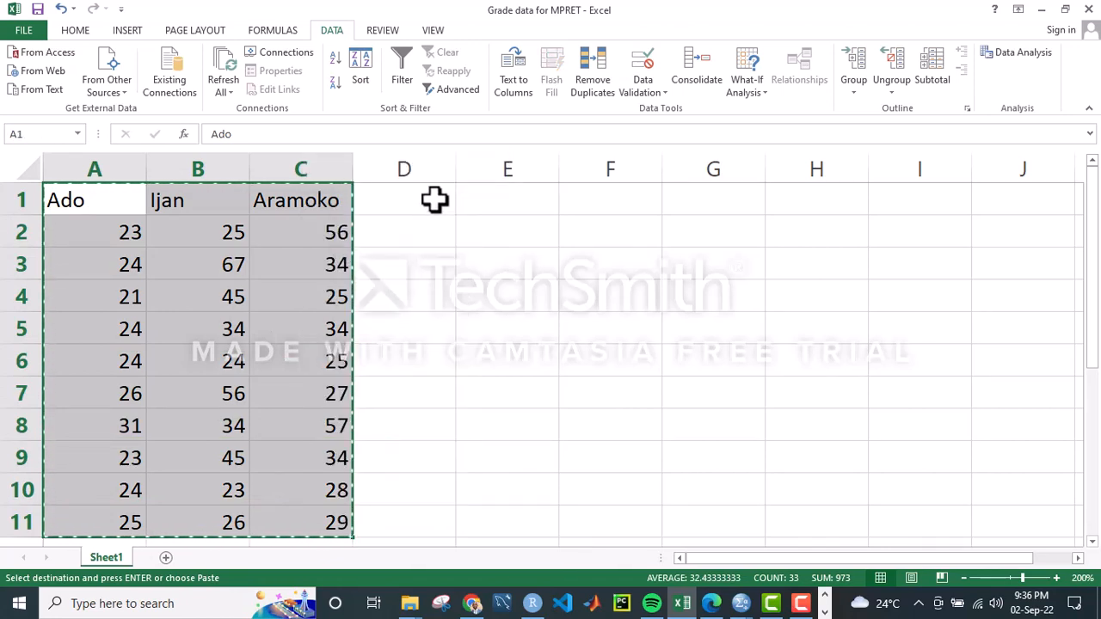
left_click(469, 201)
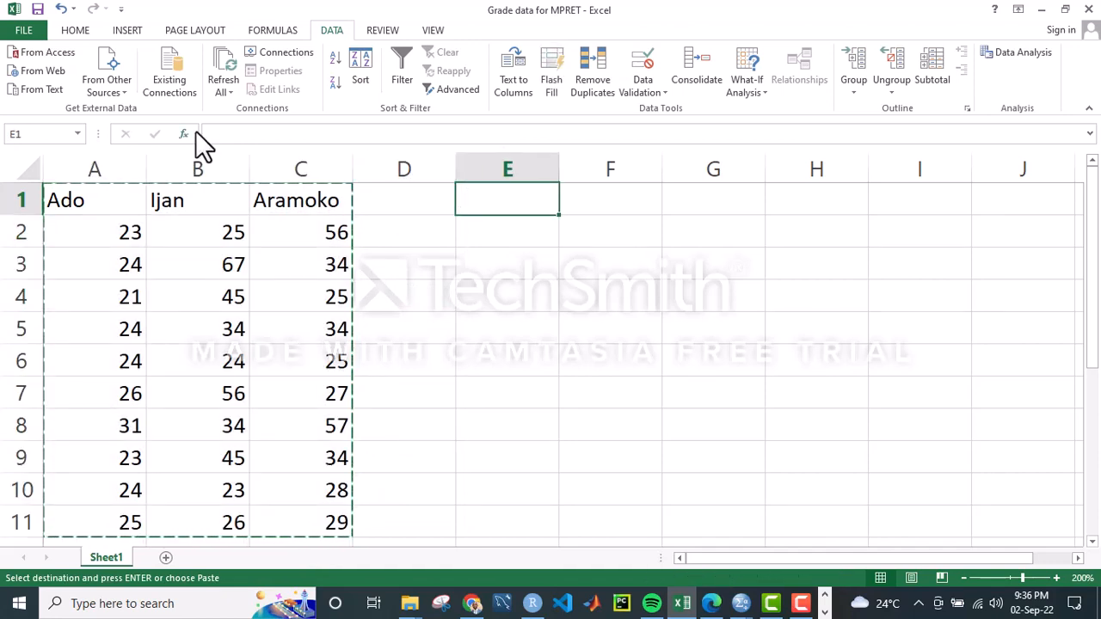
left_click(84, 35)
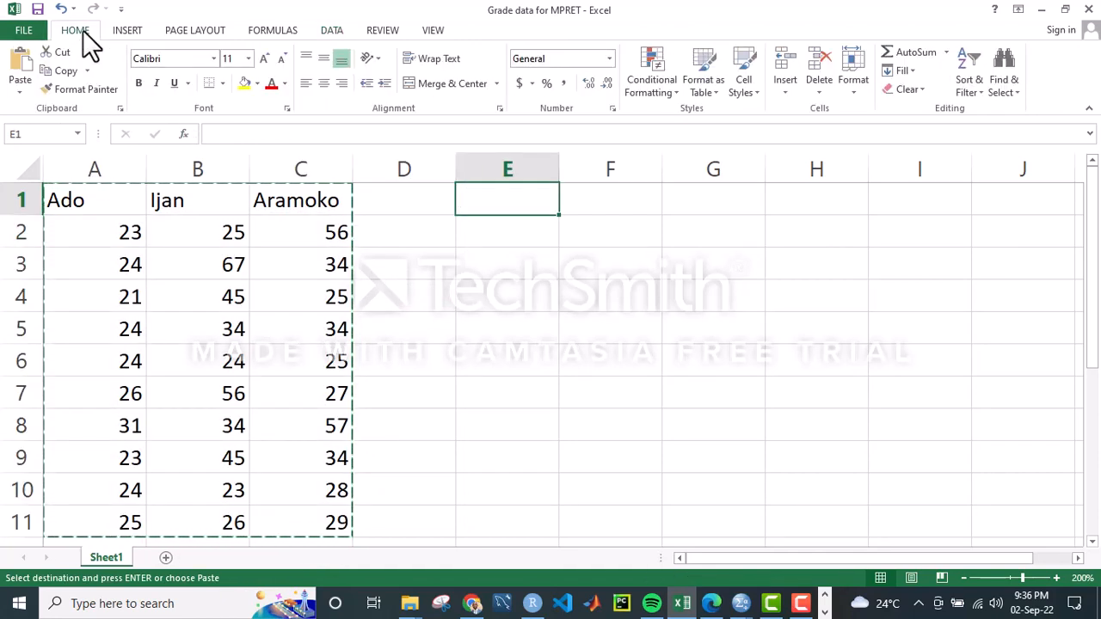
left_click(20, 93)
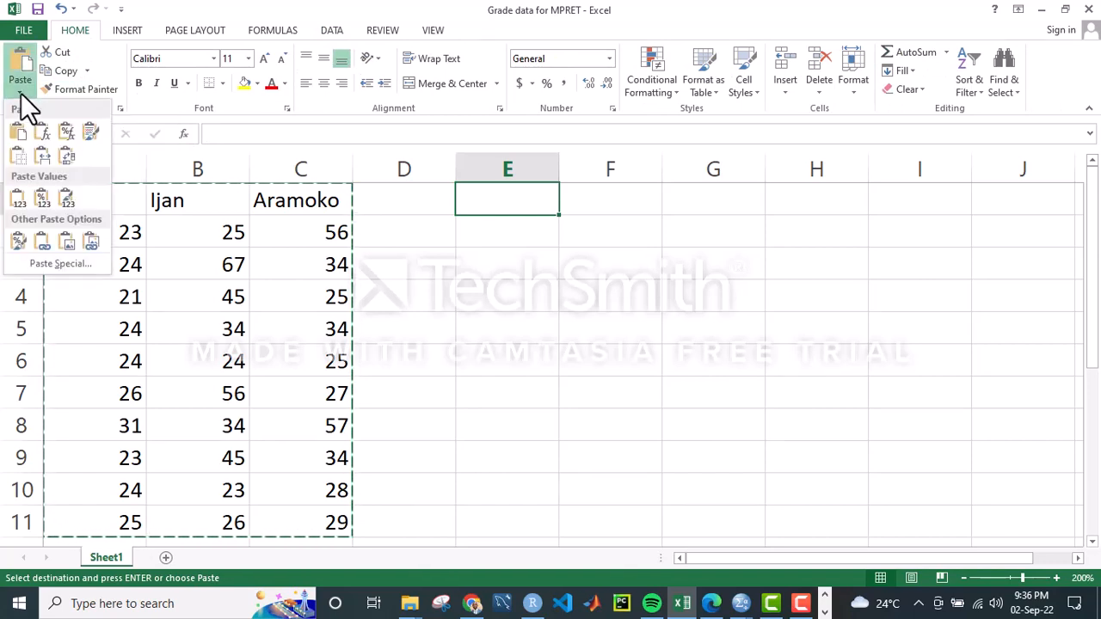
left_click(68, 159)
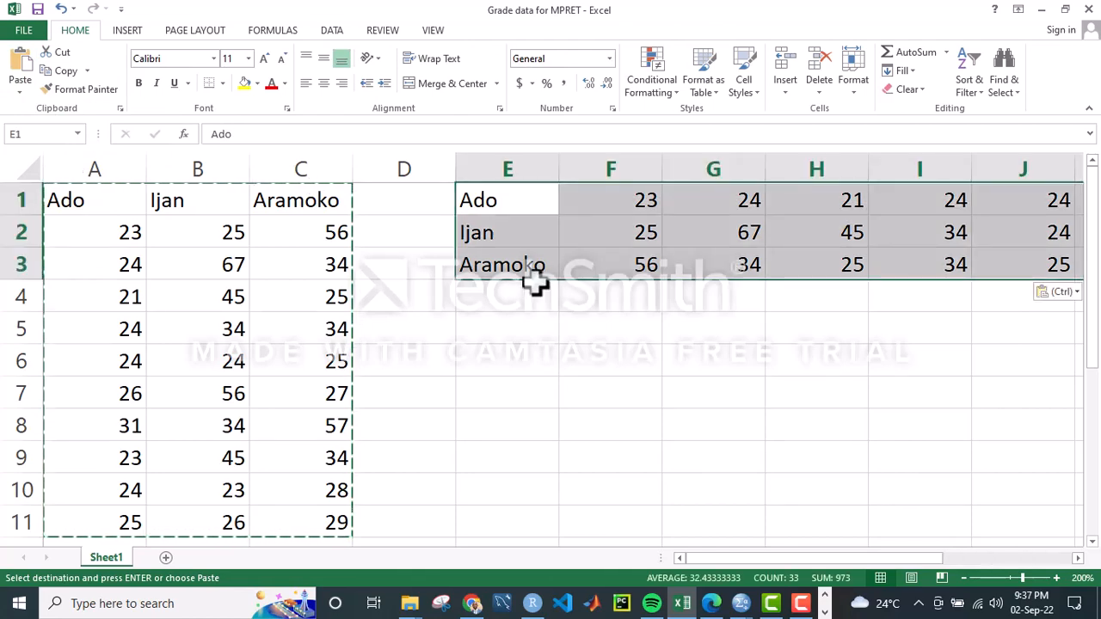
left_click_drag(729, 561, 696, 548)
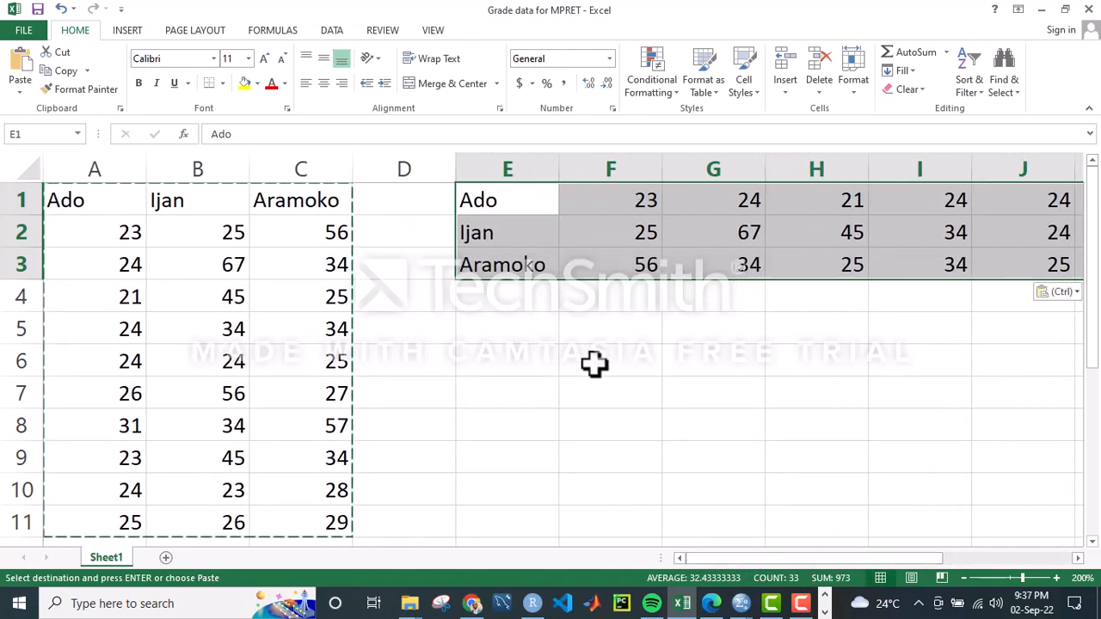
left_click_drag(710, 558, 825, 546)
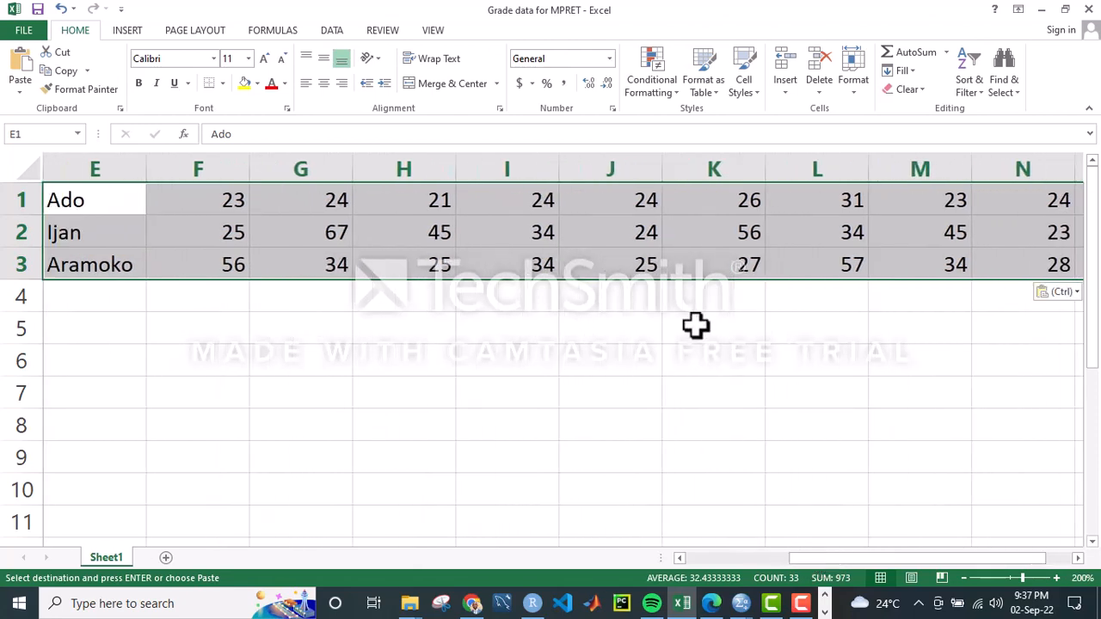
left_click(330, 31)
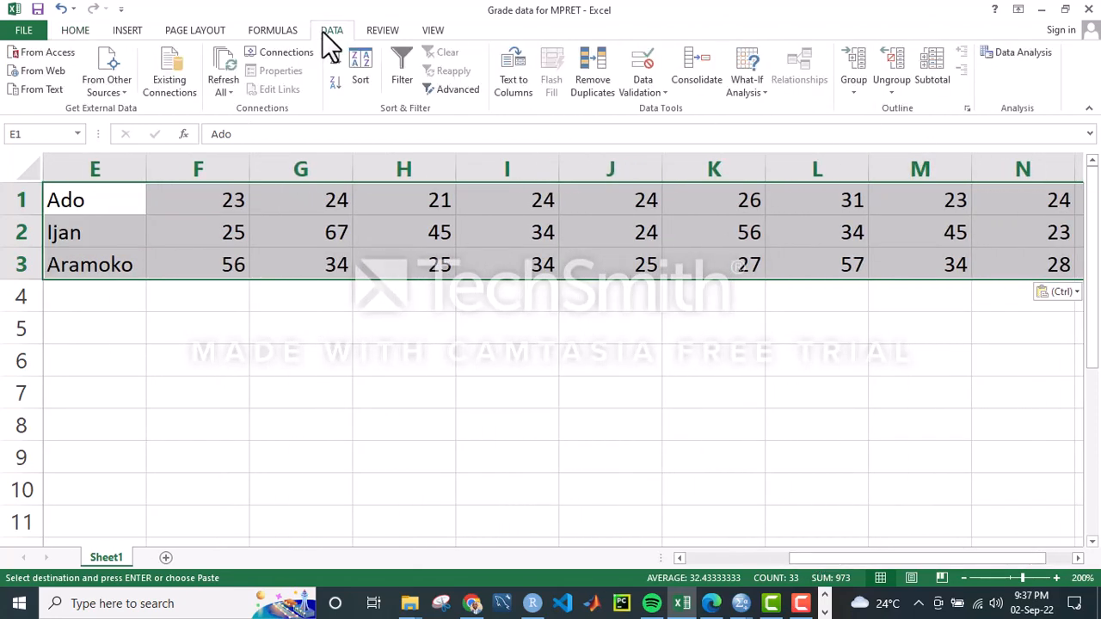
left_click(1021, 50)
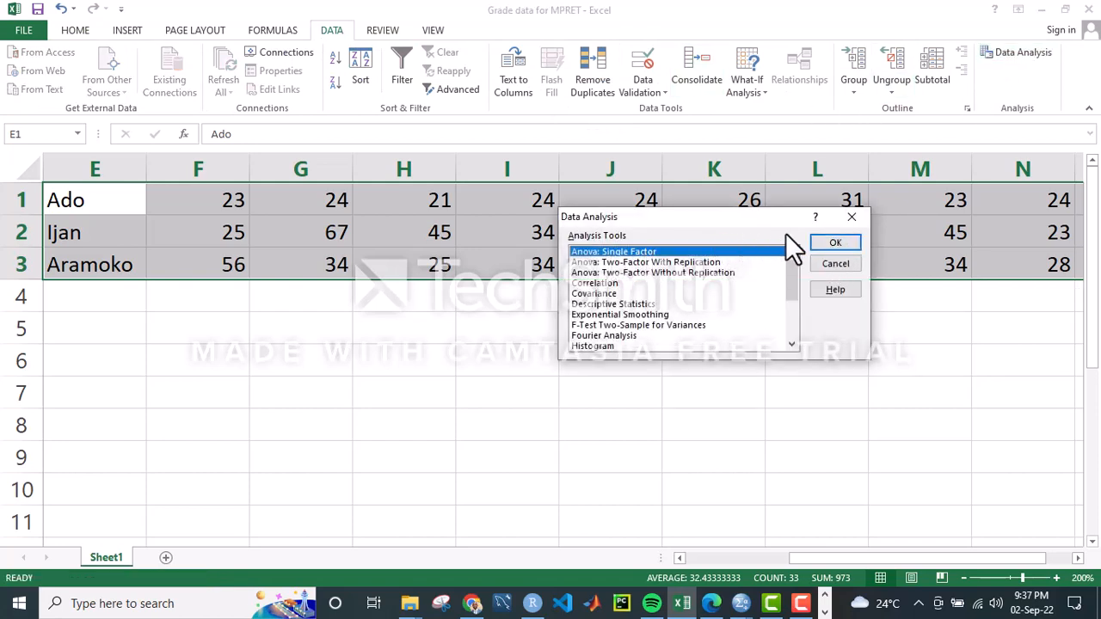
left_click(834, 243)
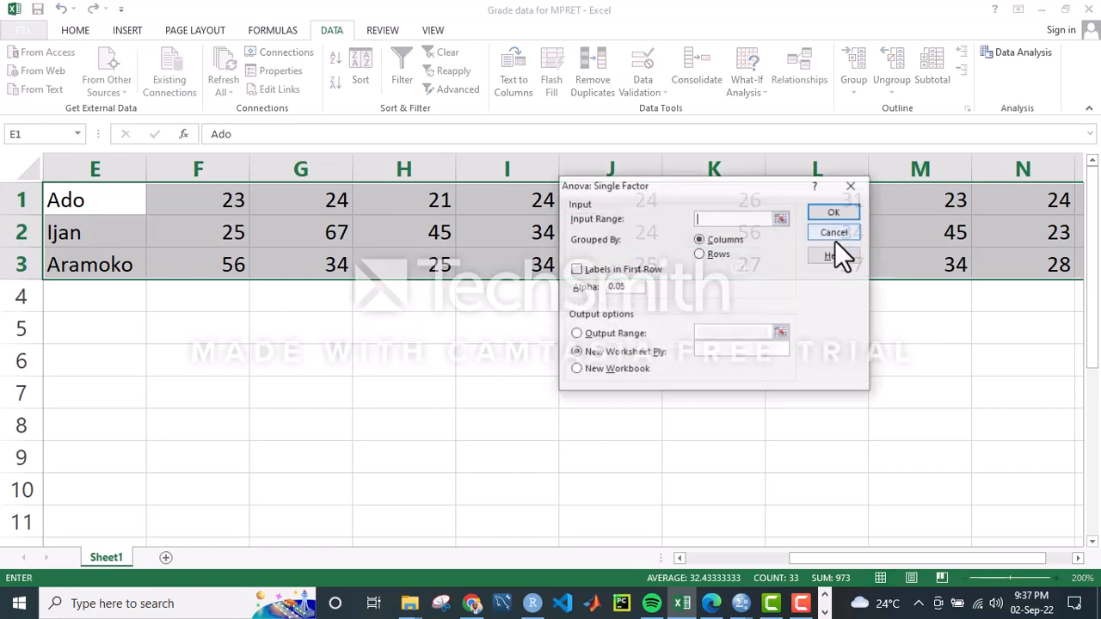
left_click(699, 254)
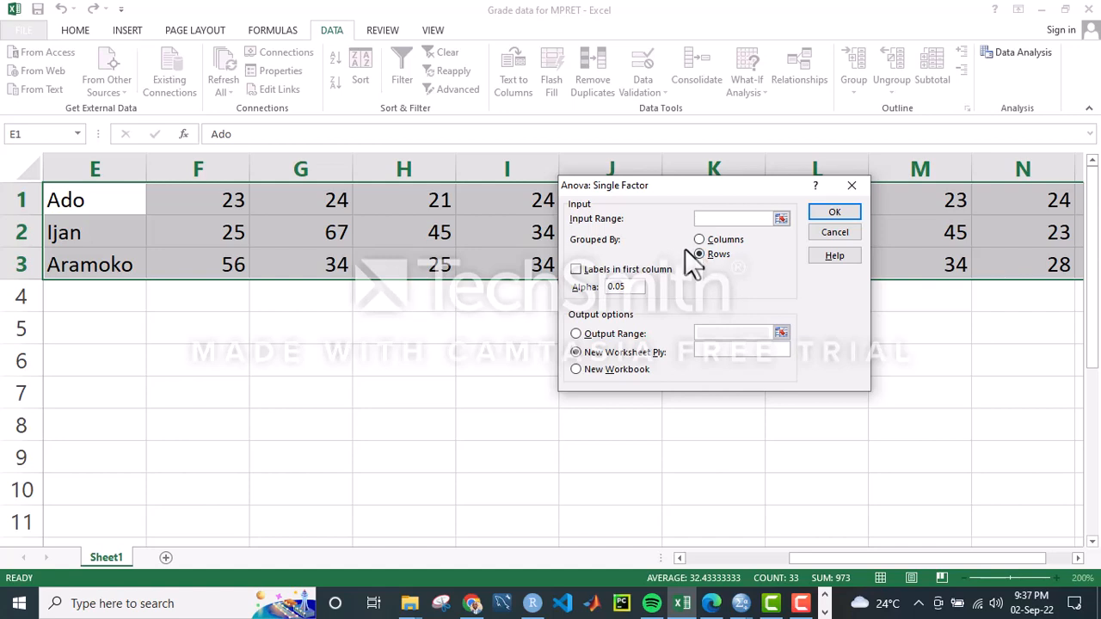
left_click(821, 212)
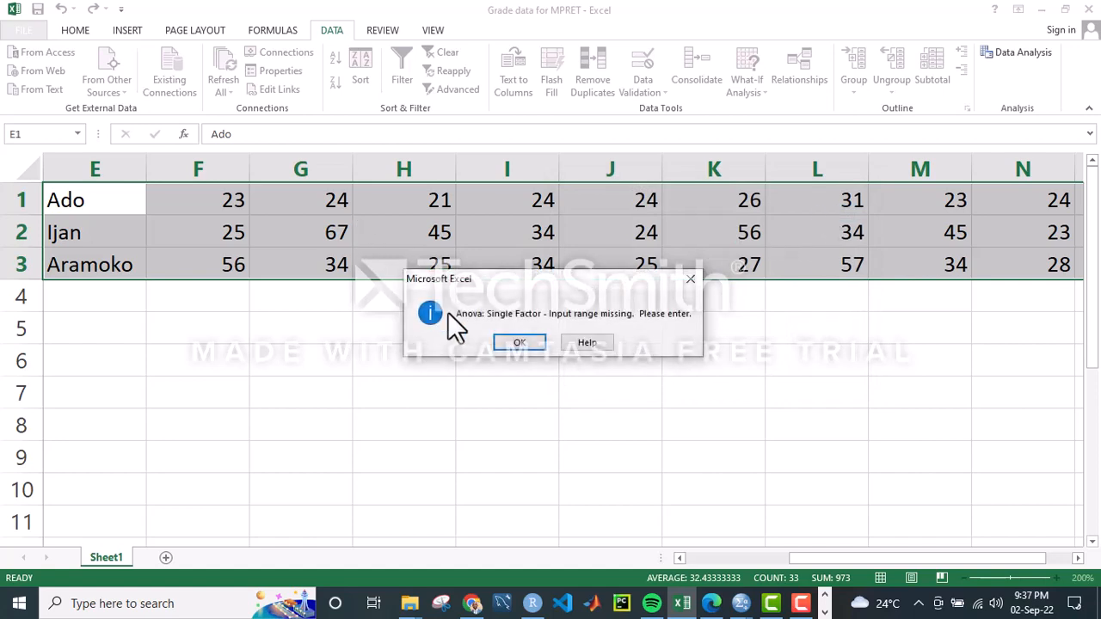
left_click(529, 341)
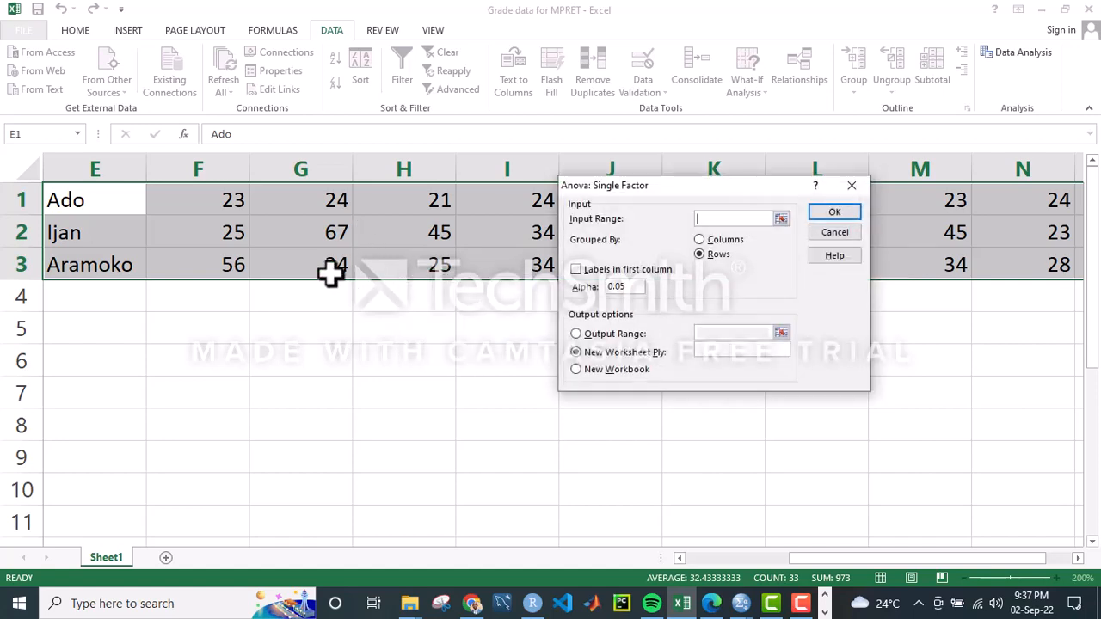
left_click(726, 240)
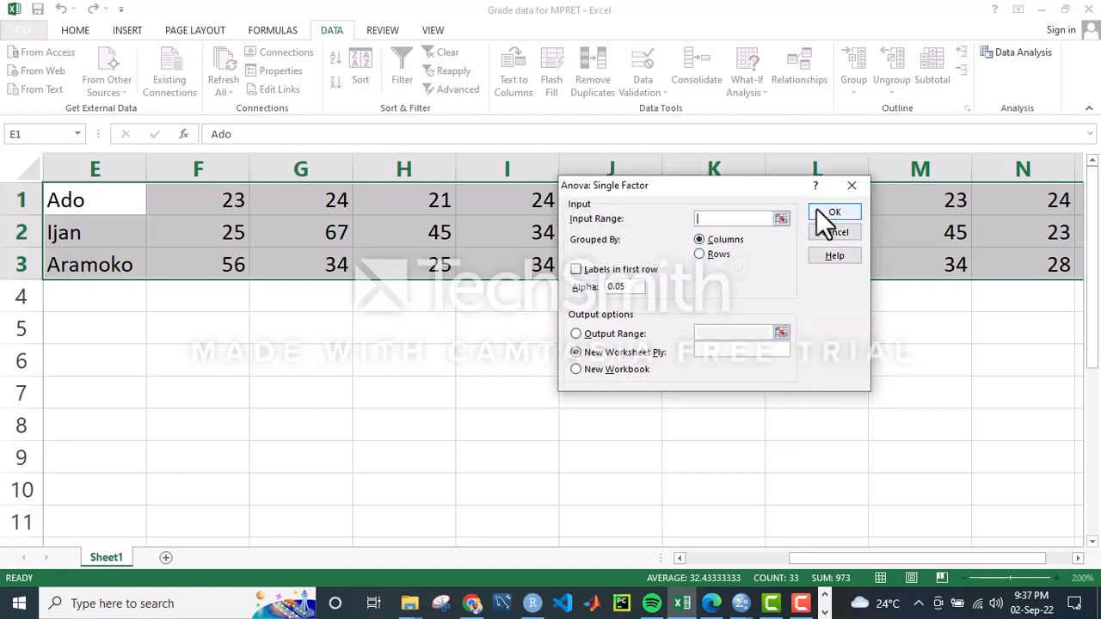
left_click(848, 187)
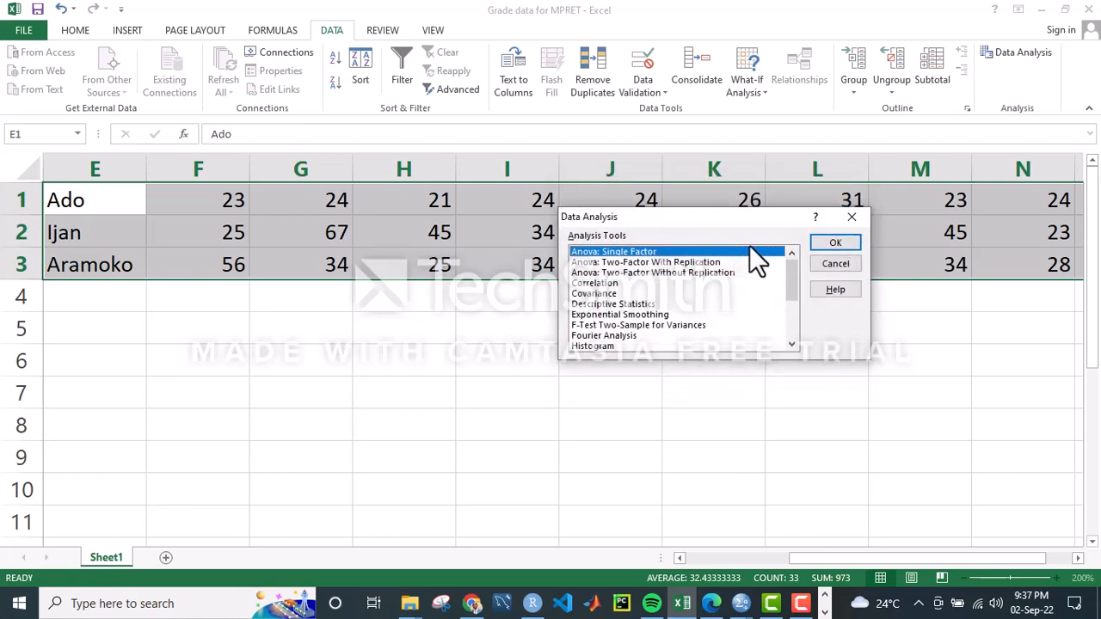
left_click(850, 219)
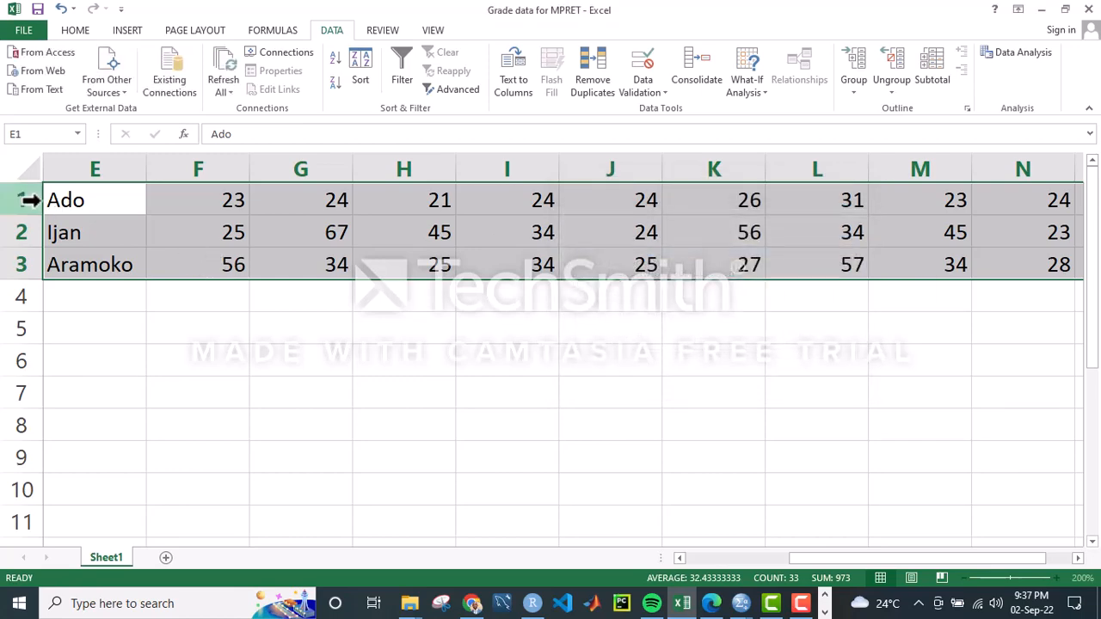
Clear the transposed grades from rows 1 to 3 and undo back past the transposed paste.
key("Delete")
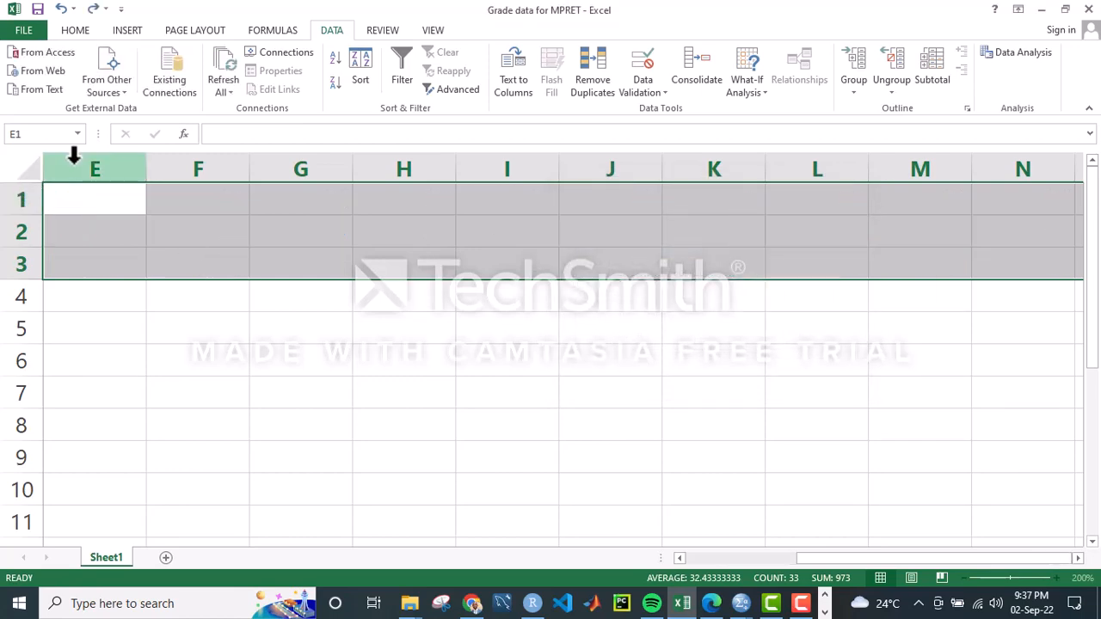
left_click_drag(809, 557, 701, 559)
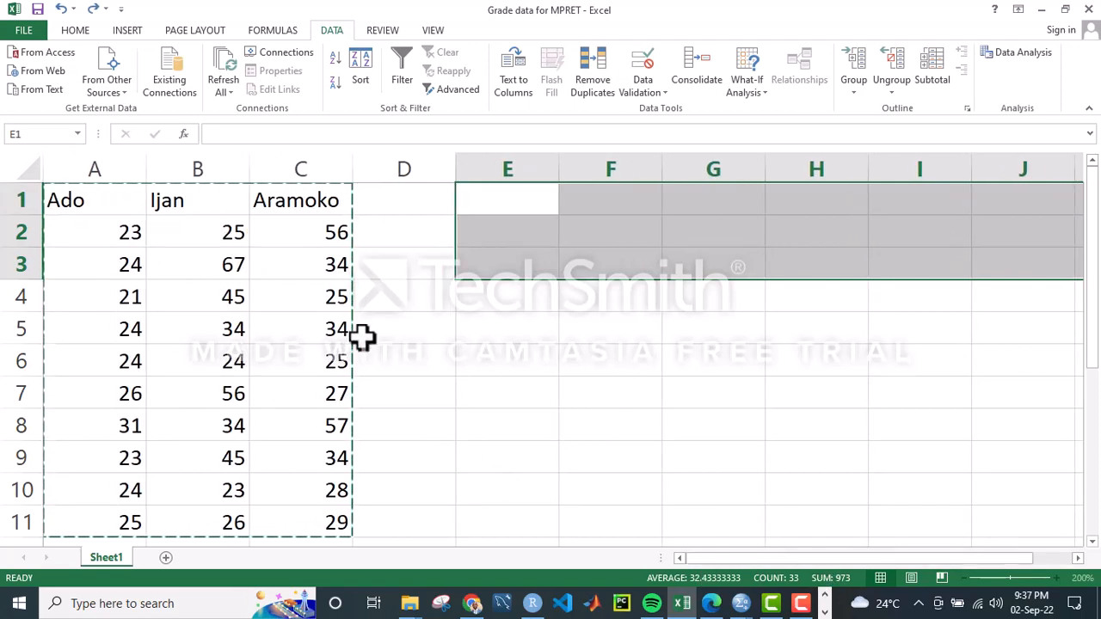
key("ctrl+z")
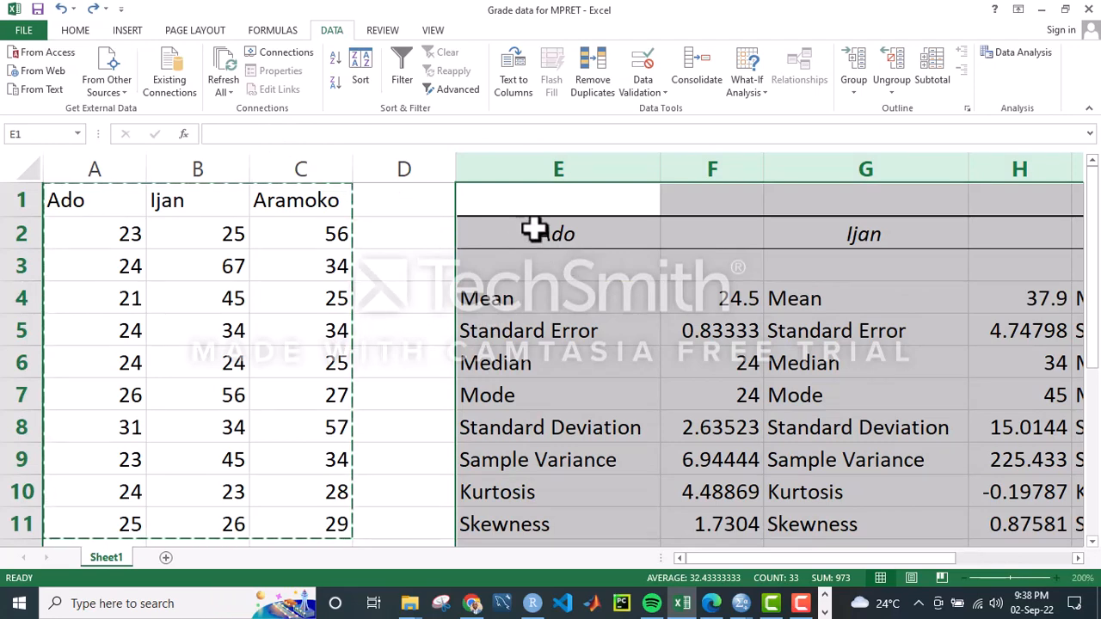
Clear the contents of columns E to I, which hold the descriptive statistics beside the grade data.
left_click_drag(523, 152, 1074, 233)
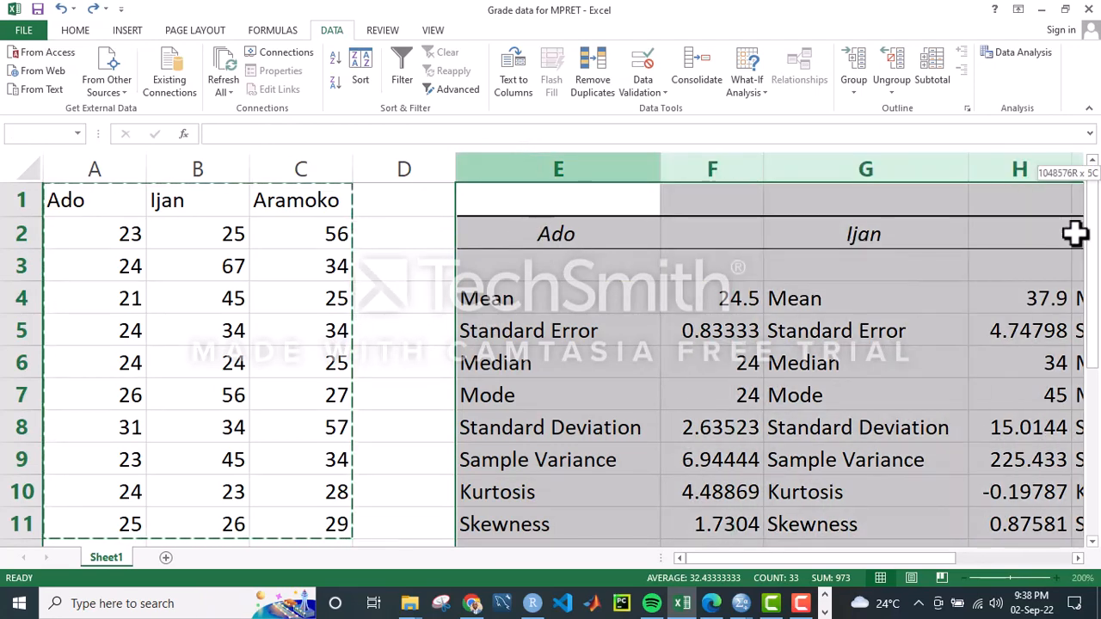
key("Delete")
left_click(729, 266)
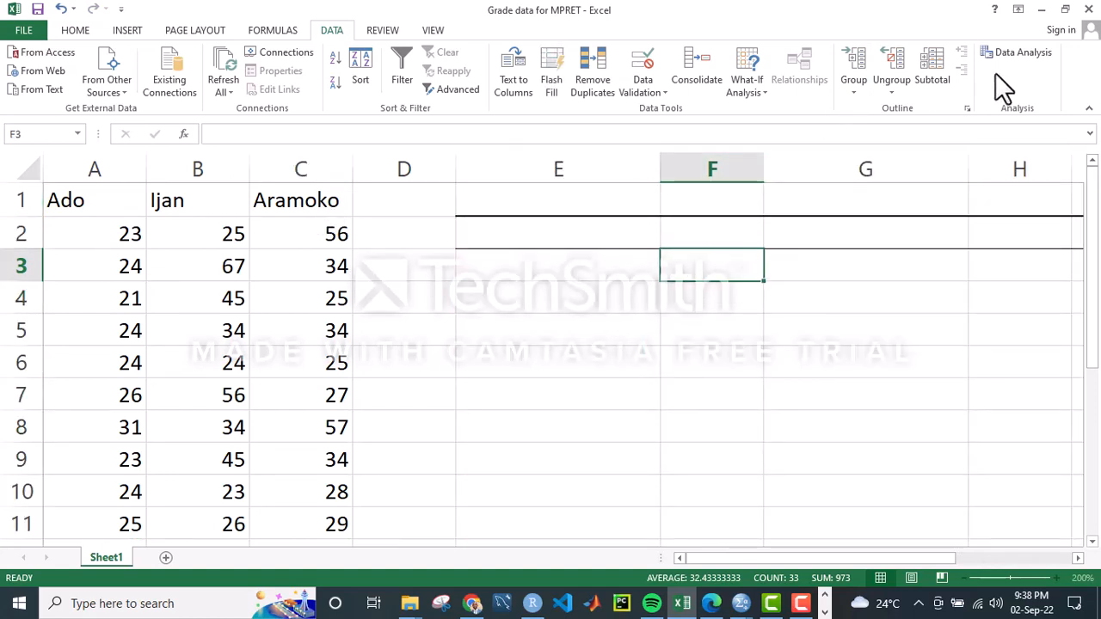
left_click(1026, 54)
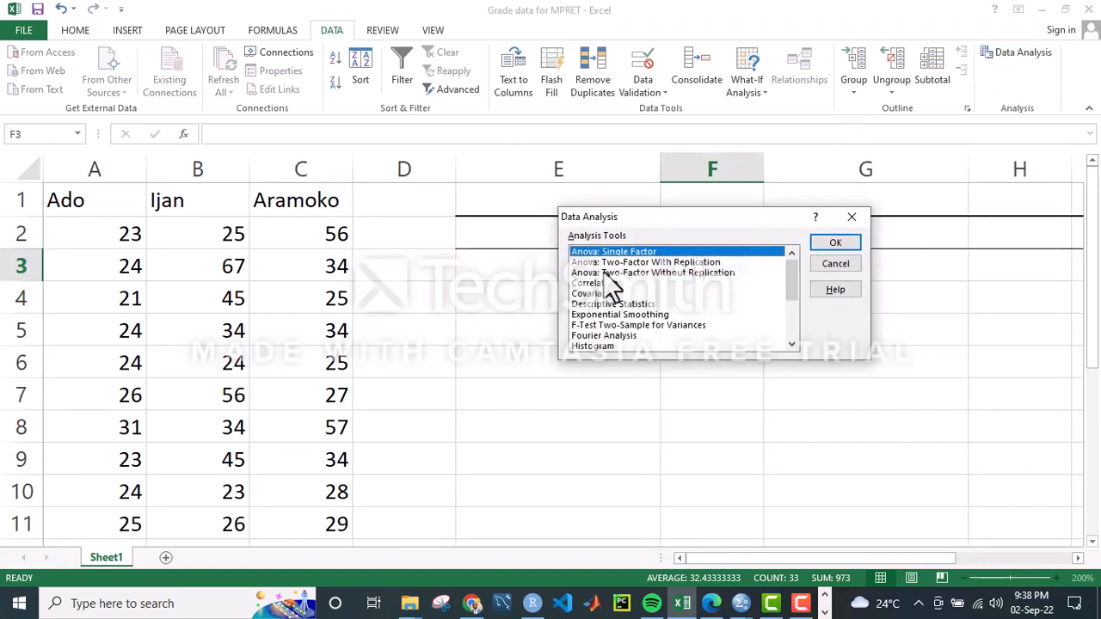
left_click(835, 242)
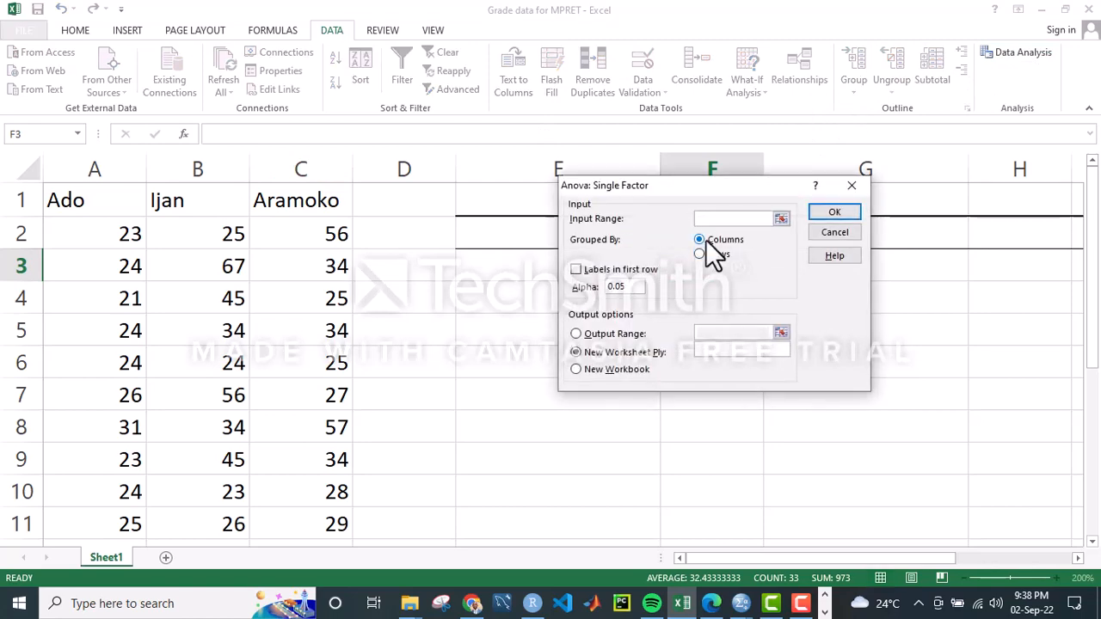
left_click(780, 218)
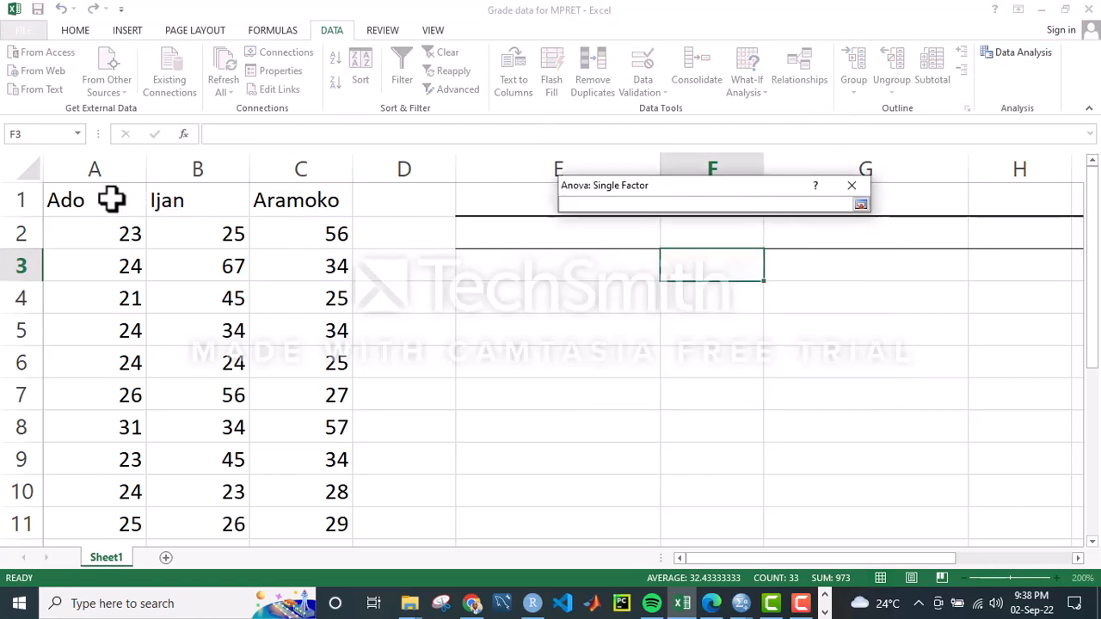
left_click_drag(111, 199, 280, 511)
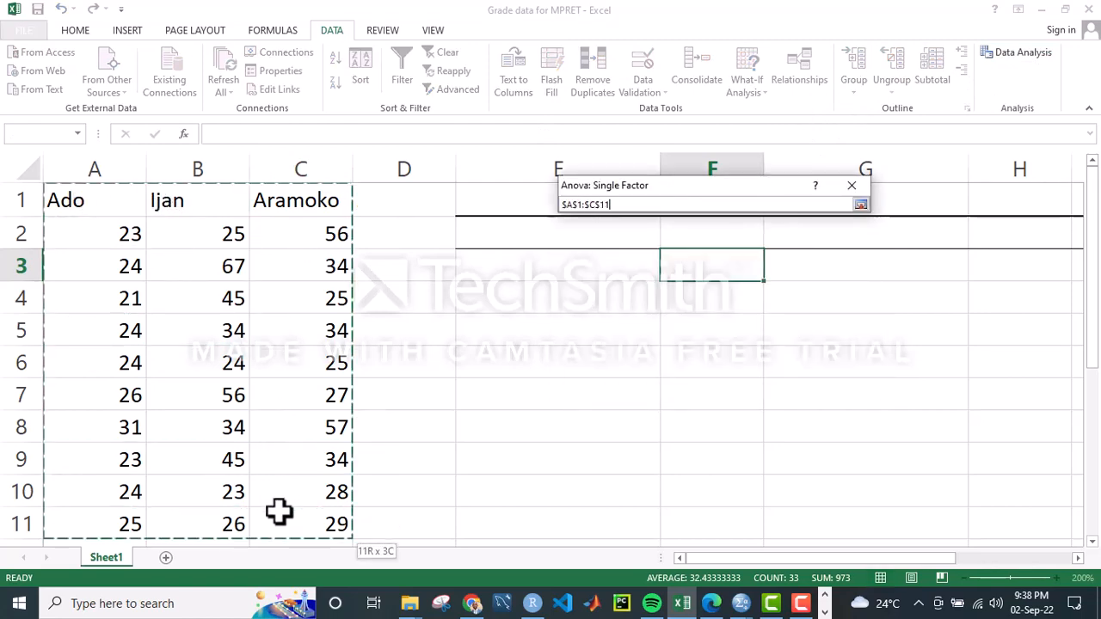
left_click_drag(536, 167, 974, 265)
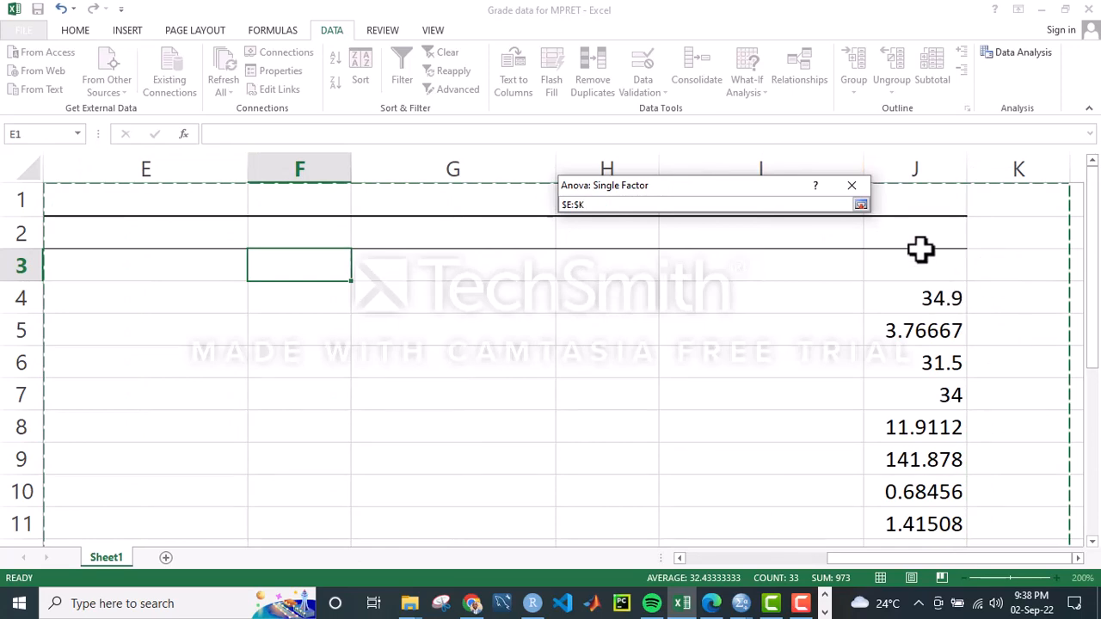
left_click(853, 185)
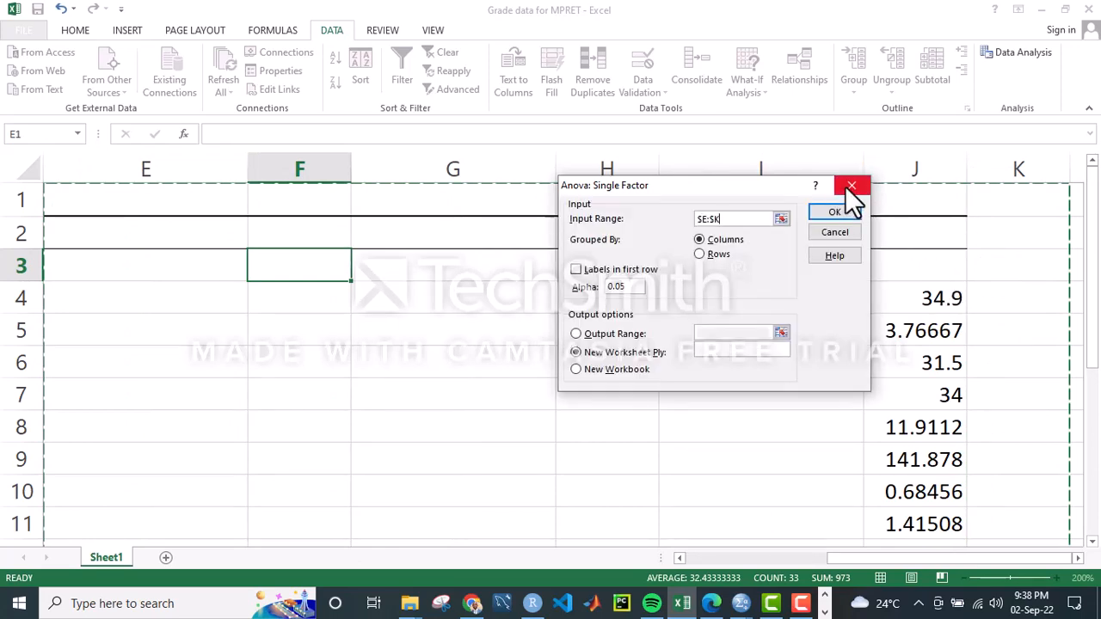
left_click(845, 189)
left_click(839, 219)
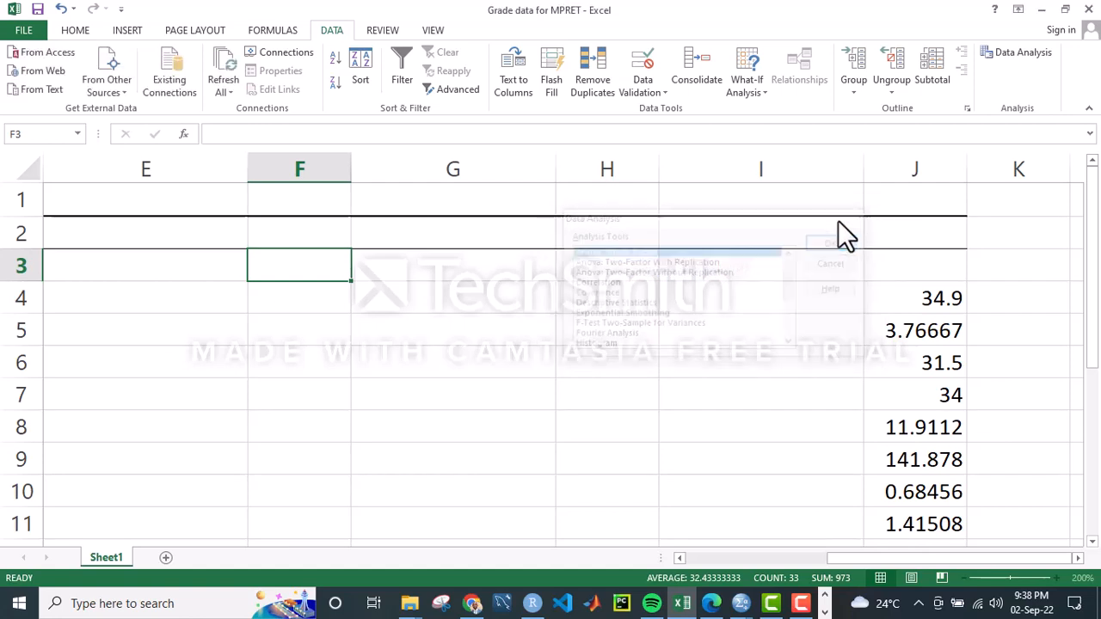
Delete columns E to J to remove the old descriptive statistics and their borders.
left_click_drag(954, 164, 199, 183)
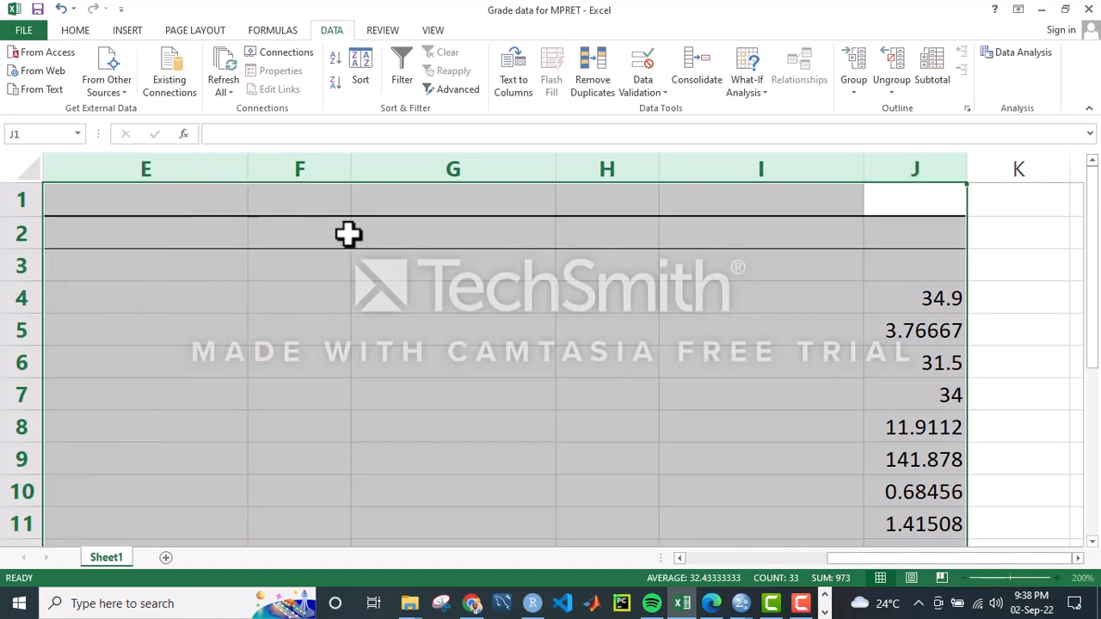
right_click(415, 271)
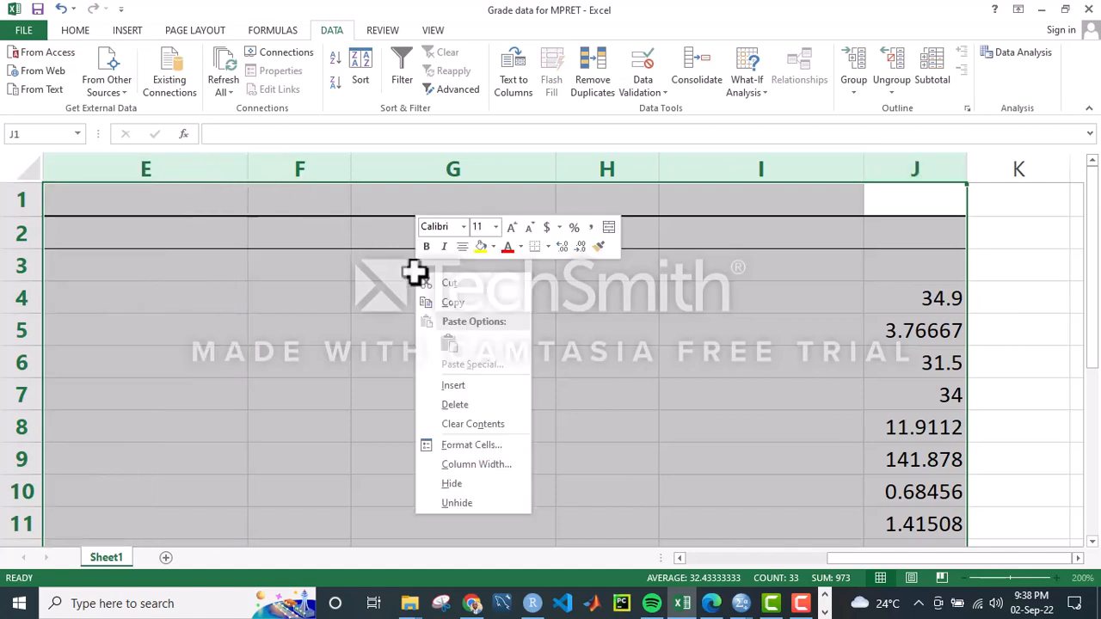
left_click(455, 405)
left_click_drag(844, 559, 643, 580)
left_click(398, 386)
Set up a single-factor ANOVA on the grades in A1:C11, grouped by columns, with labels in the first row.
left_click_drag(86, 209, 322, 523)
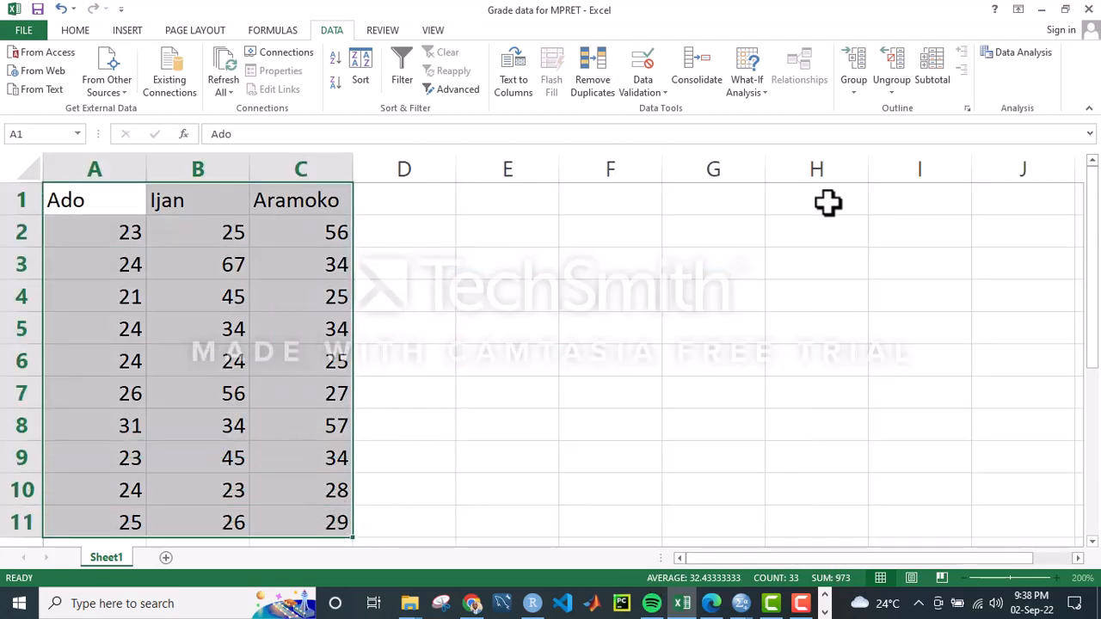
left_click(999, 52)
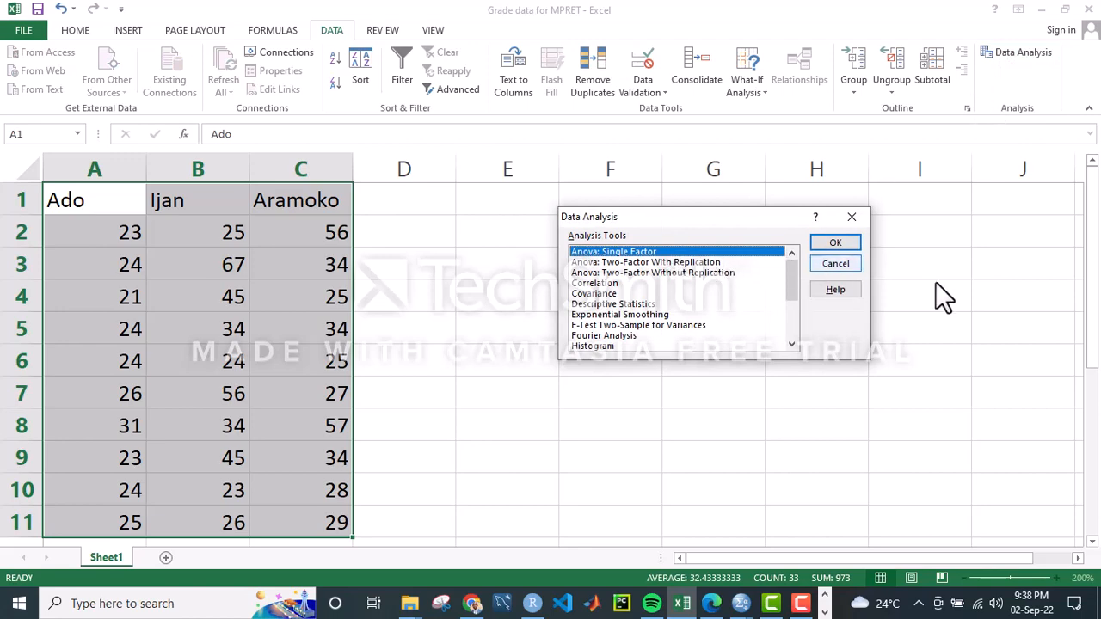
left_click(831, 238)
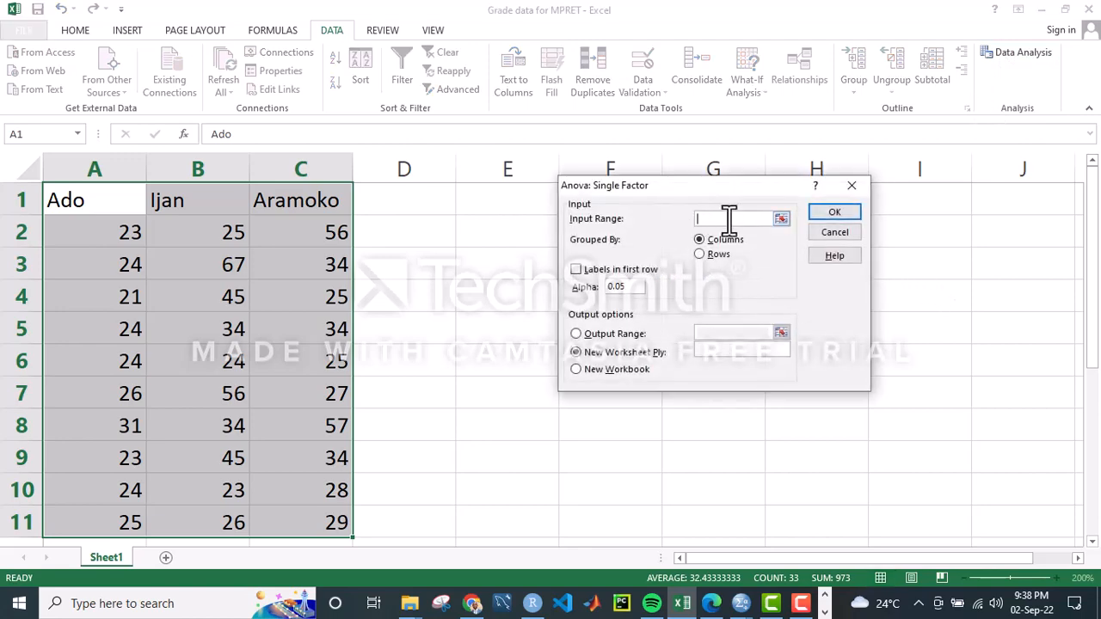
left_click(777, 219)
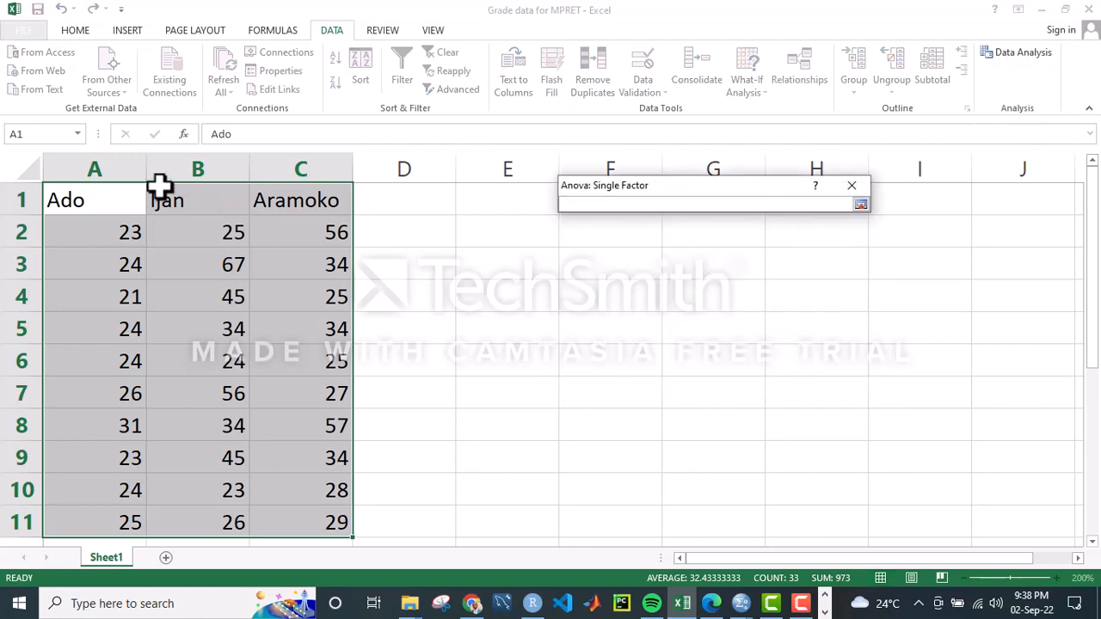
left_click_drag(123, 191, 287, 513)
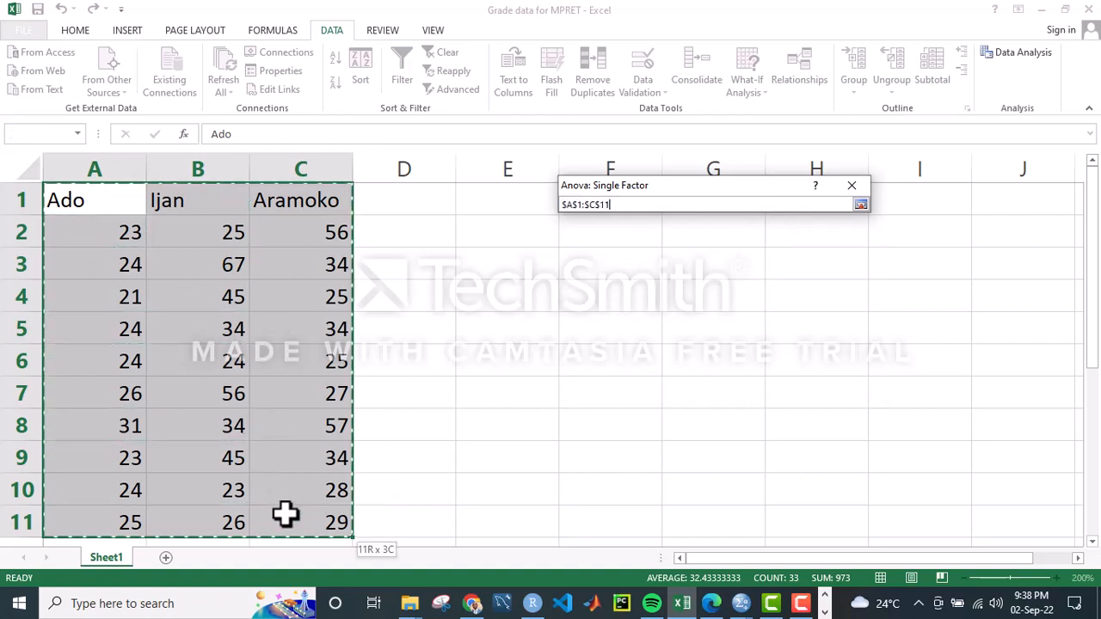
left_click(861, 205)
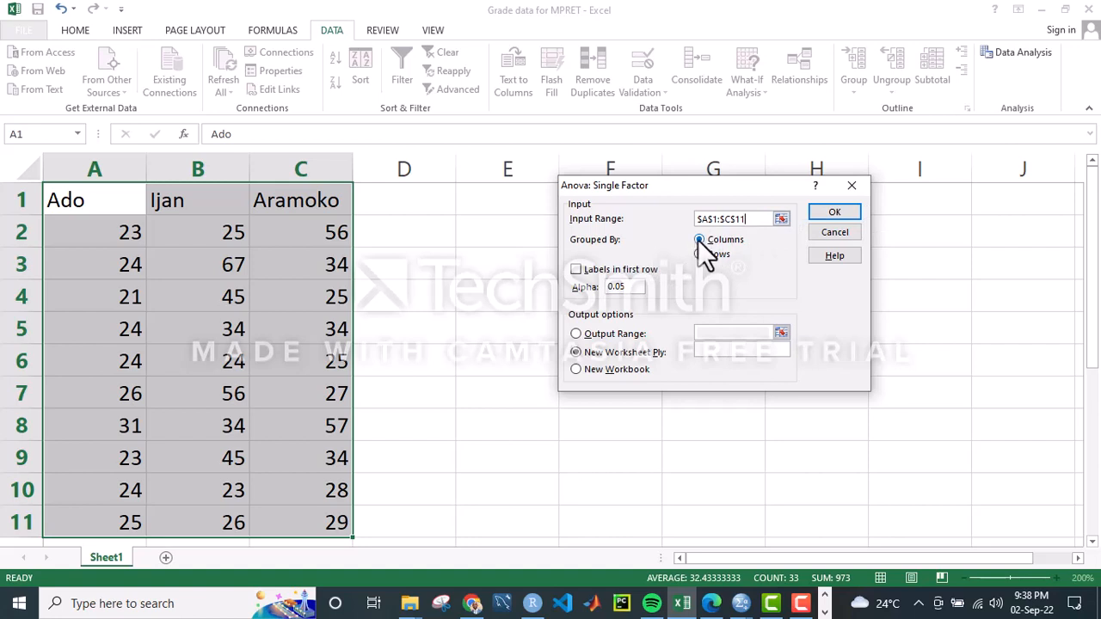
left_click(575, 269)
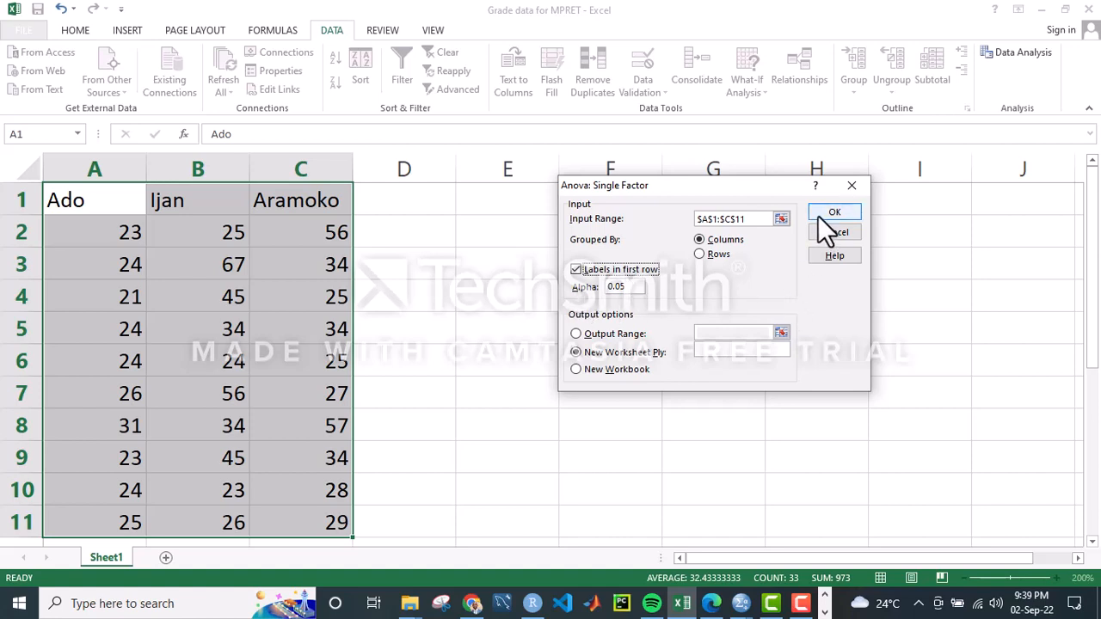
Set the ANOVA output range to E2:H12 on the same sheet and run the analysis.
left_click(610, 332)
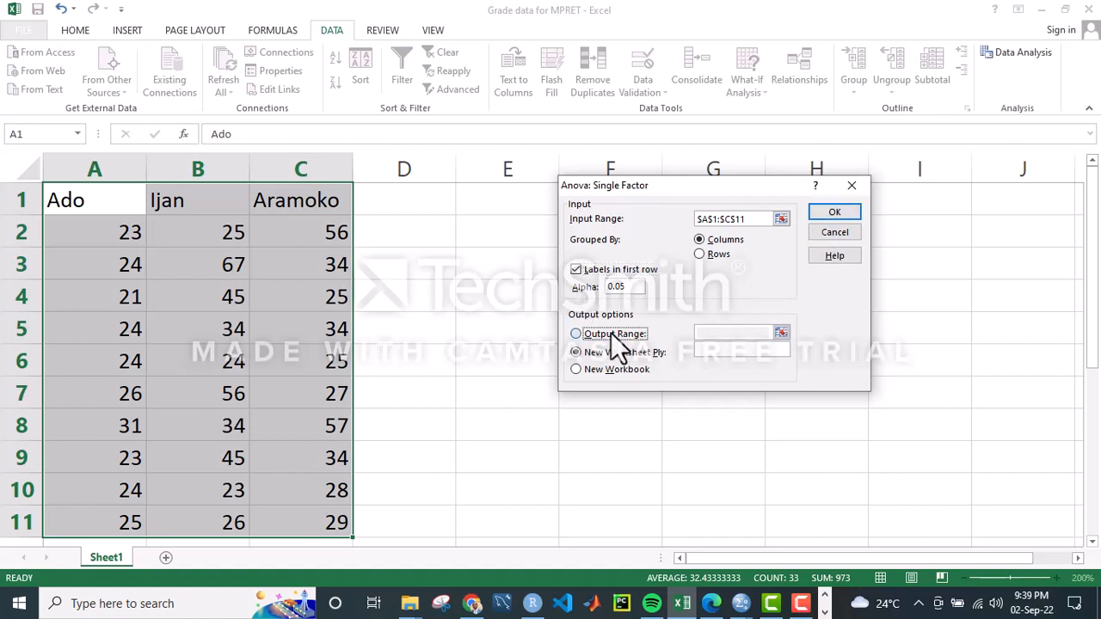
left_click(731, 333)
left_click(780, 333)
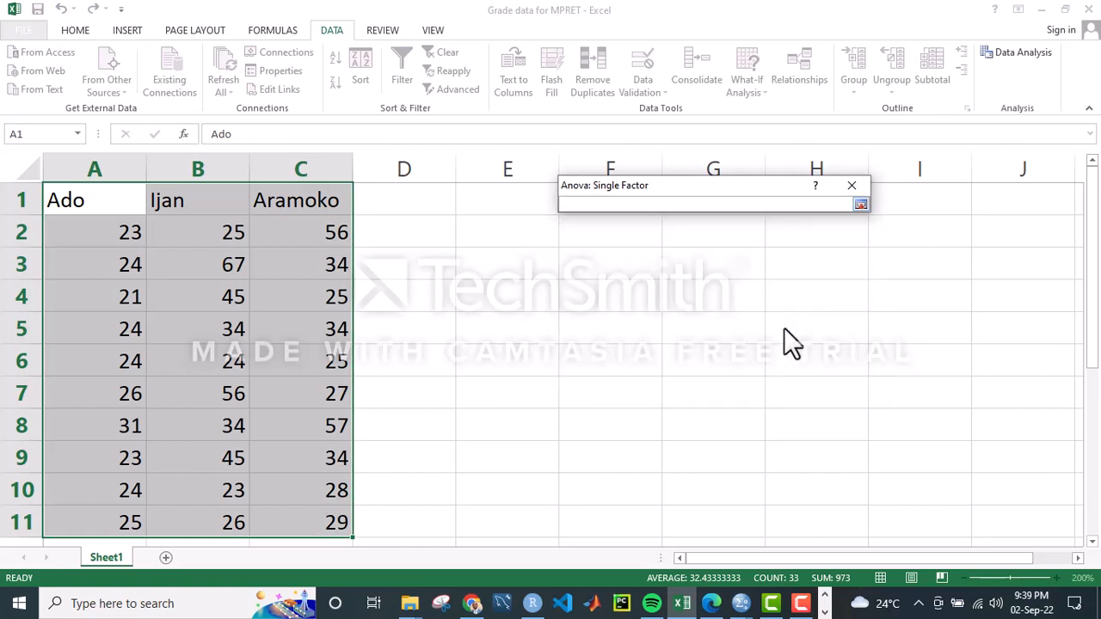
left_click_drag(487, 229, 818, 544)
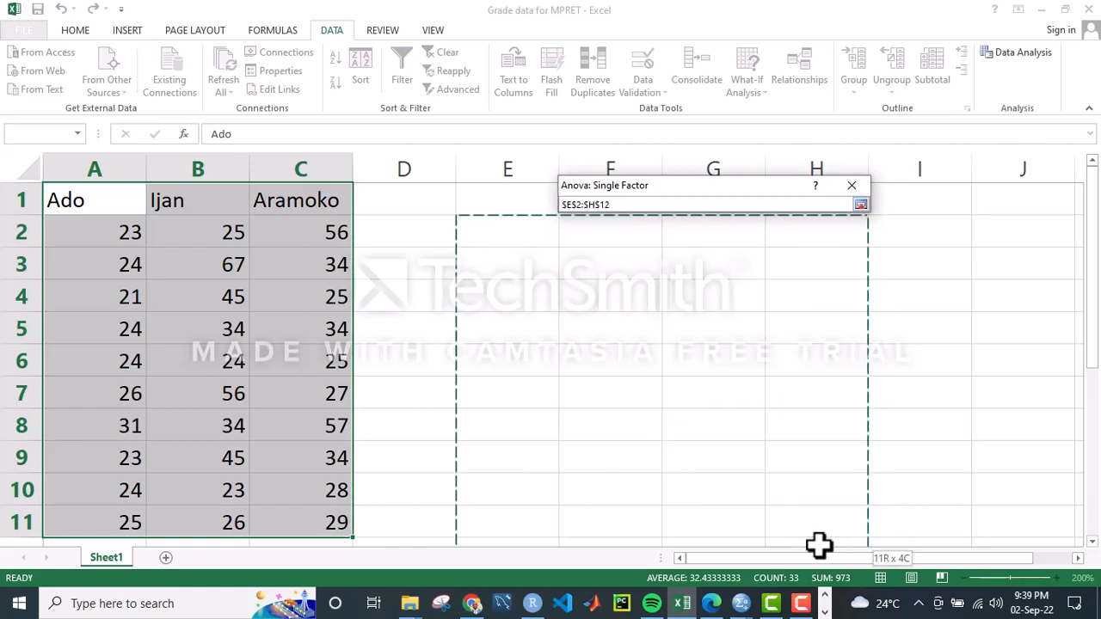
left_click(860, 205)
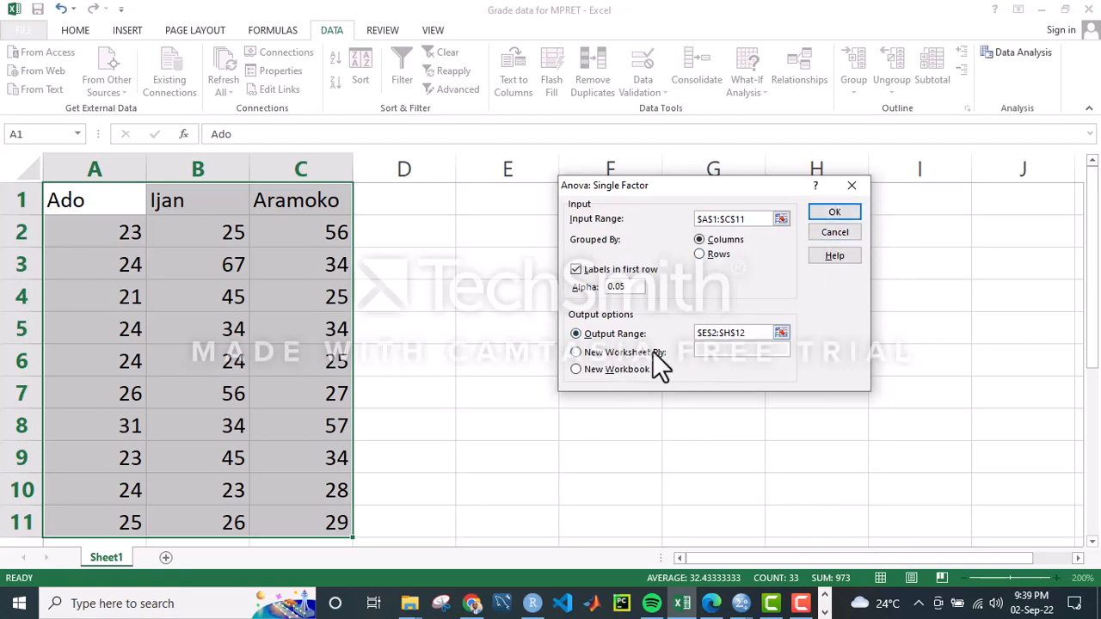
left_click(818, 209)
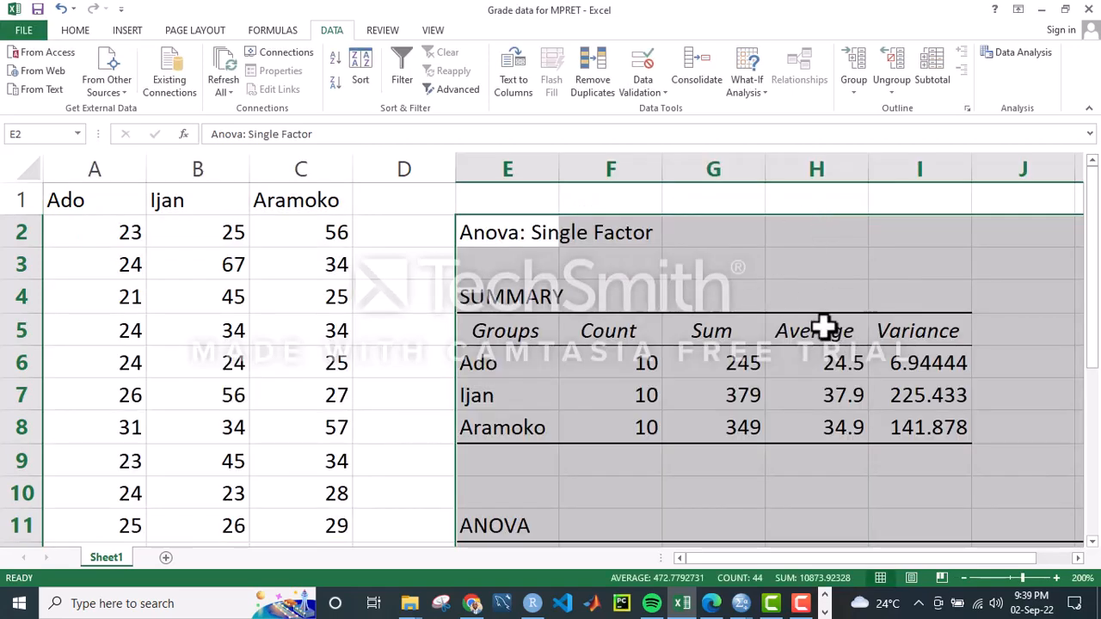
left_click(812, 265)
Widen column E to fit the source-of-variation labels in the ANOVA table.
left_click_drag(898, 555, 947, 558)
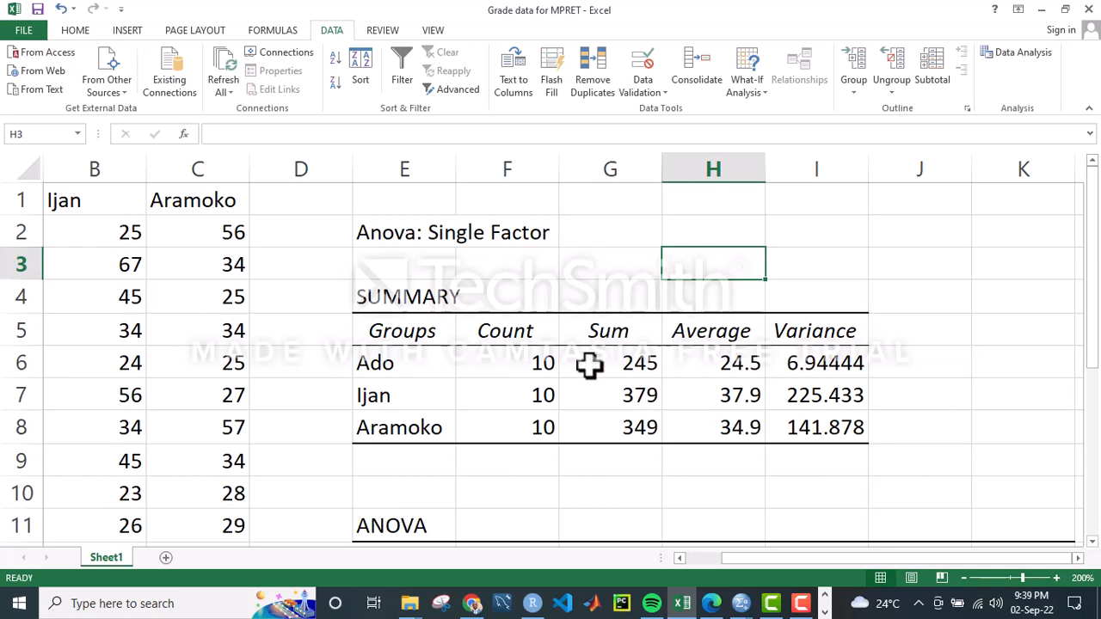
left_click_drag(773, 559, 703, 556)
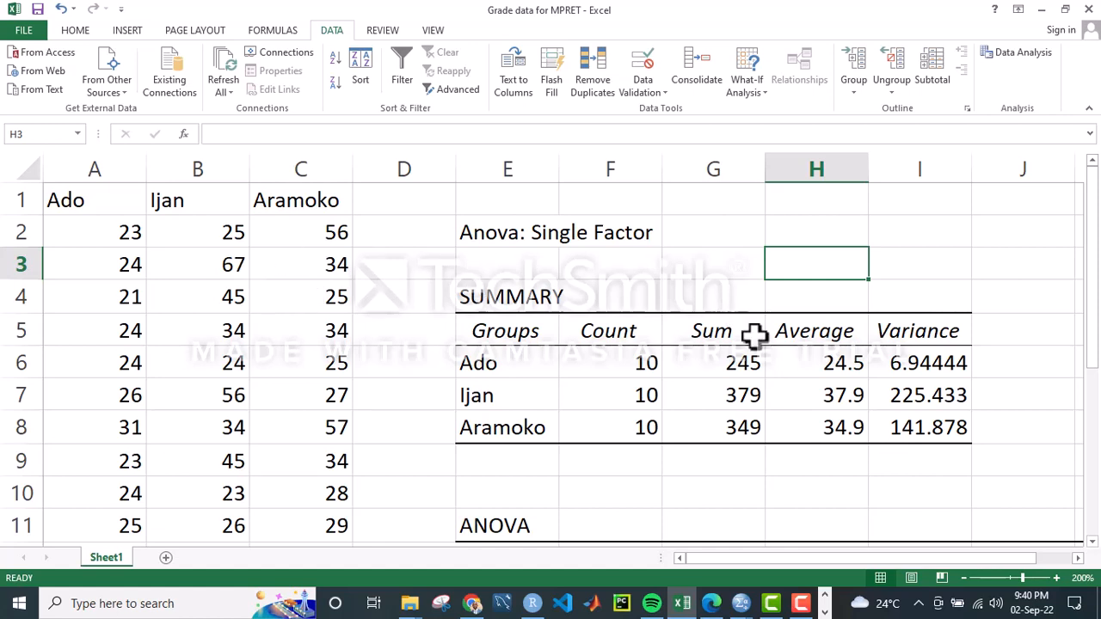
mouse_move(1097, 323)
left_mouse_down()
mouse_move(1097, 353)
mouse_move(1098, 331)
left_mouse_up()
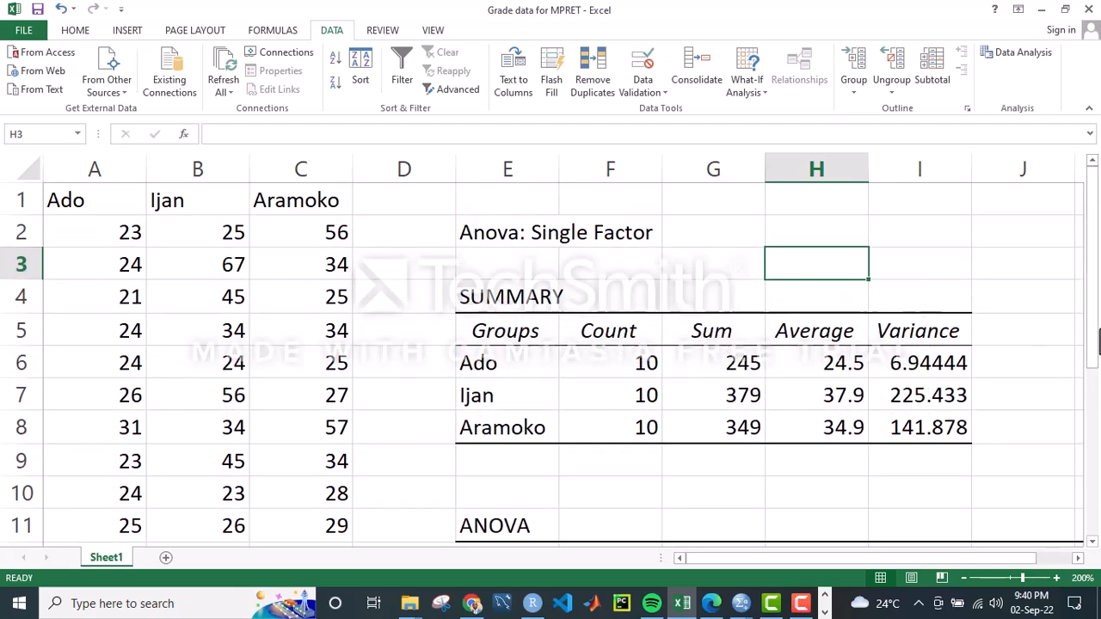
left_click_drag(1097, 349, 1097, 468)
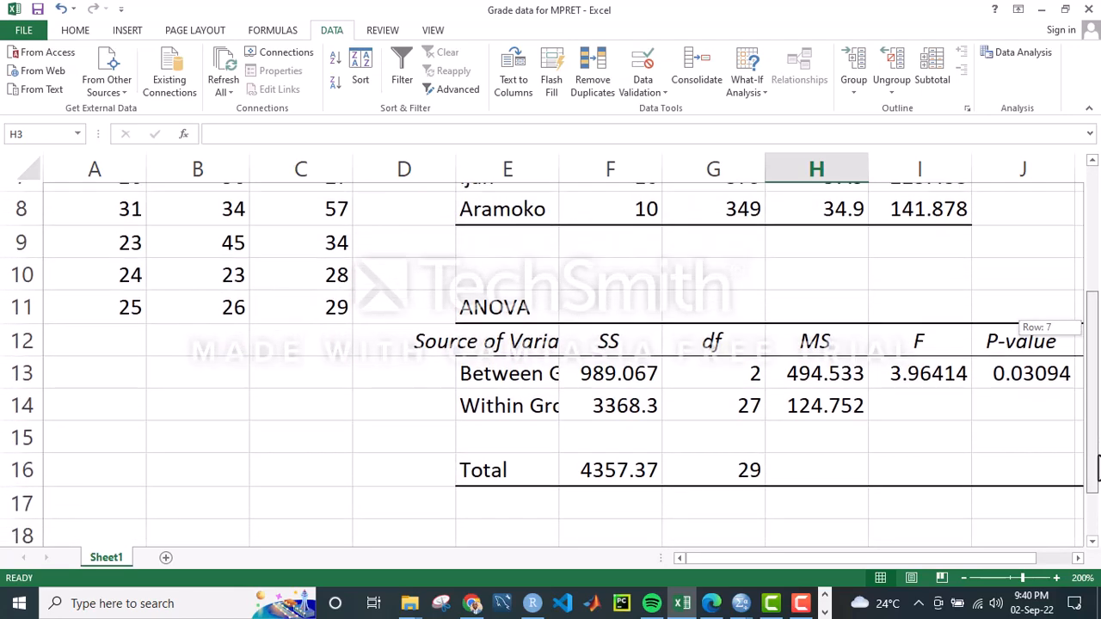
double_click(559, 162)
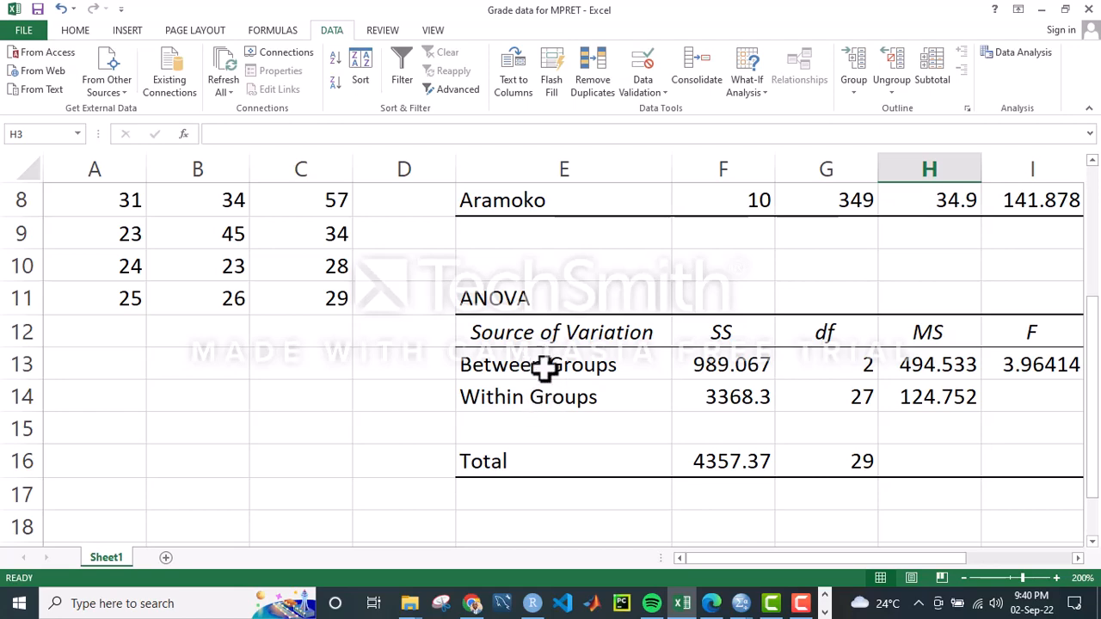
Examine the group summary and the ANOVA table's SS, df, MS, F, P-value and F crit columns.
left_click_drag(1095, 435, 1094, 405)
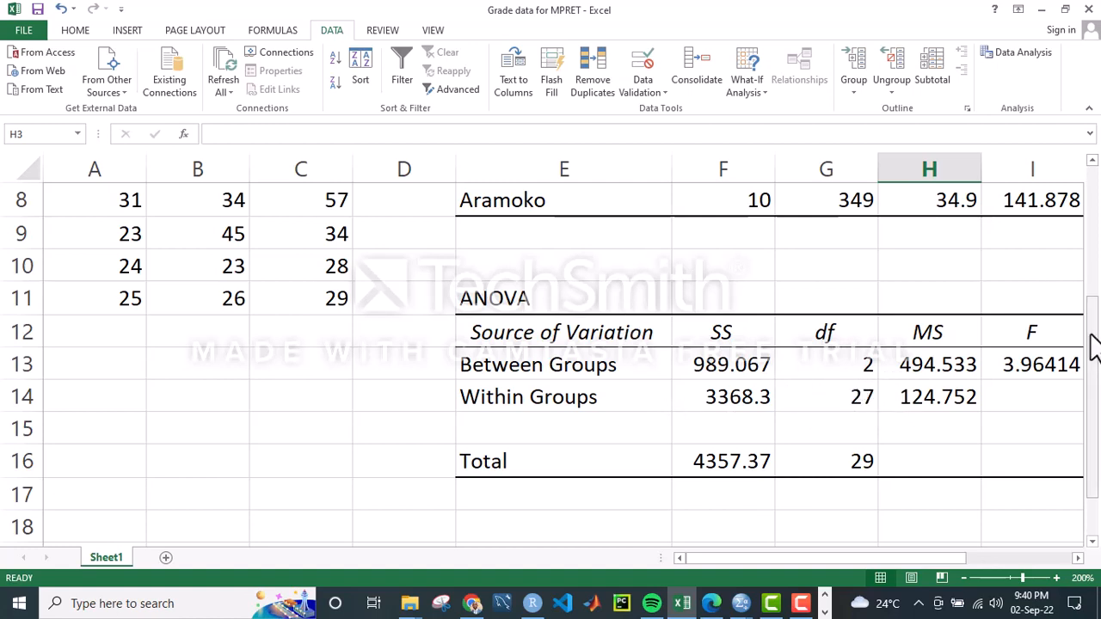
left_click_drag(1094, 347, 1087, 199)
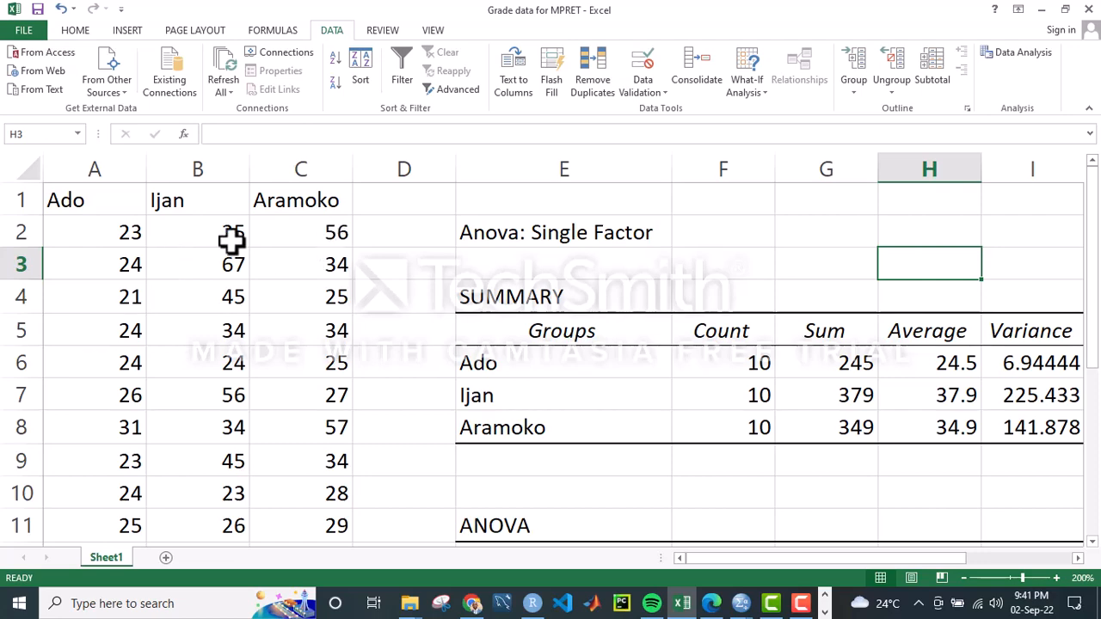
mouse_move(1093, 241)
left_mouse_down()
mouse_move(1093, 268)
mouse_move(1092, 240)
left_mouse_up()
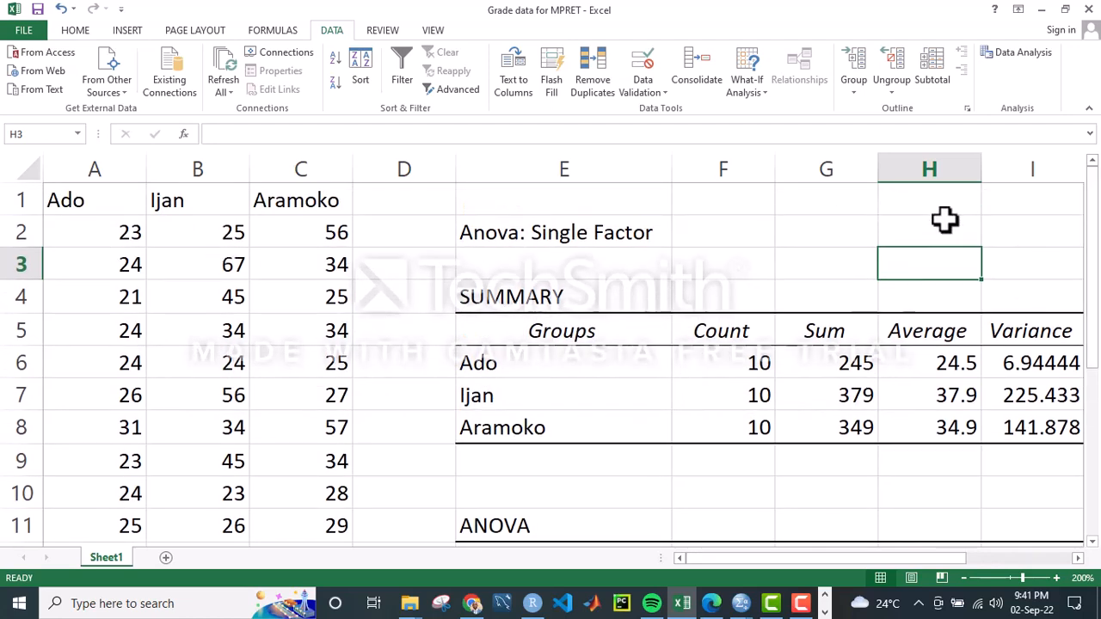
left_click_drag(1093, 288, 1095, 385)
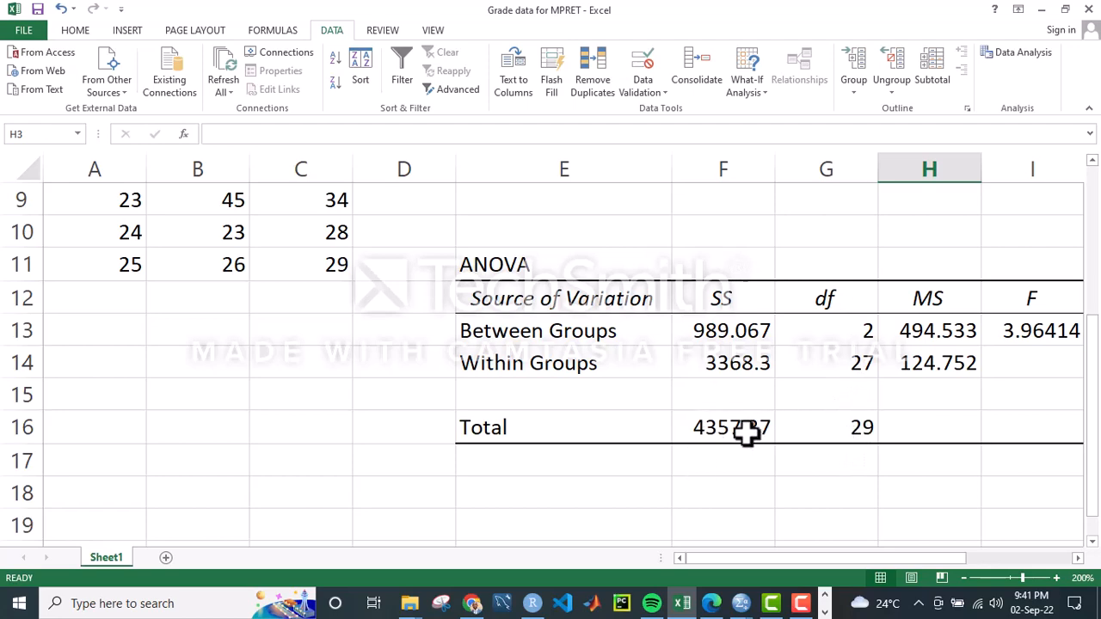
left_click_drag(759, 557, 840, 559)
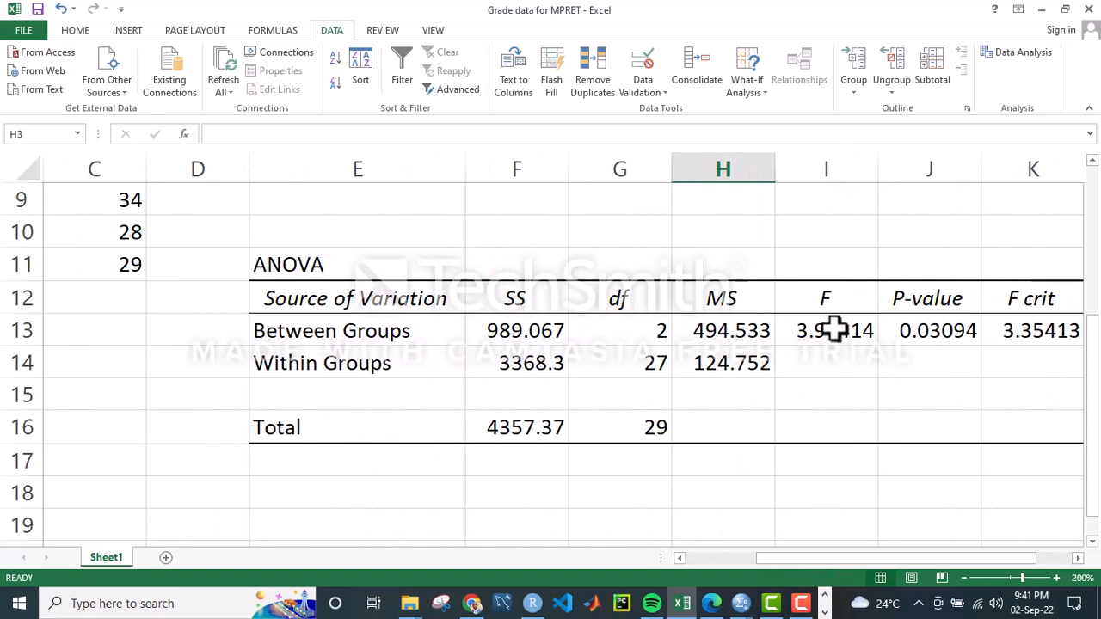
left_click_drag(864, 553, 913, 555)
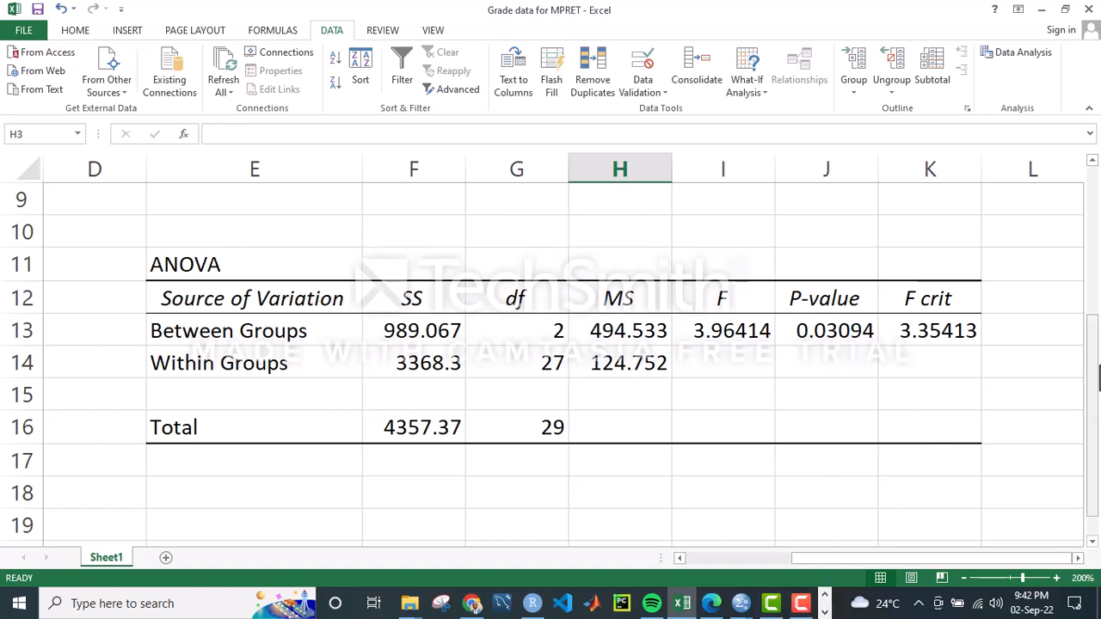
left_click_drag(1092, 380, 1093, 399)
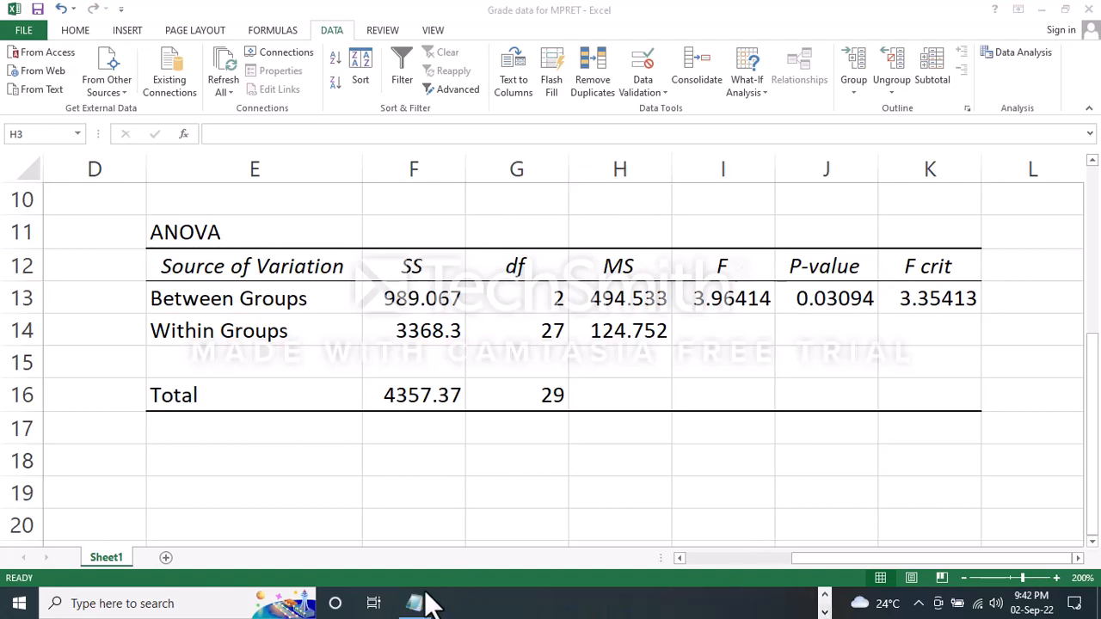
Switch to Notepad to review the hypothesis statement and decision rule, and minimise it again.
left_click(416, 602)
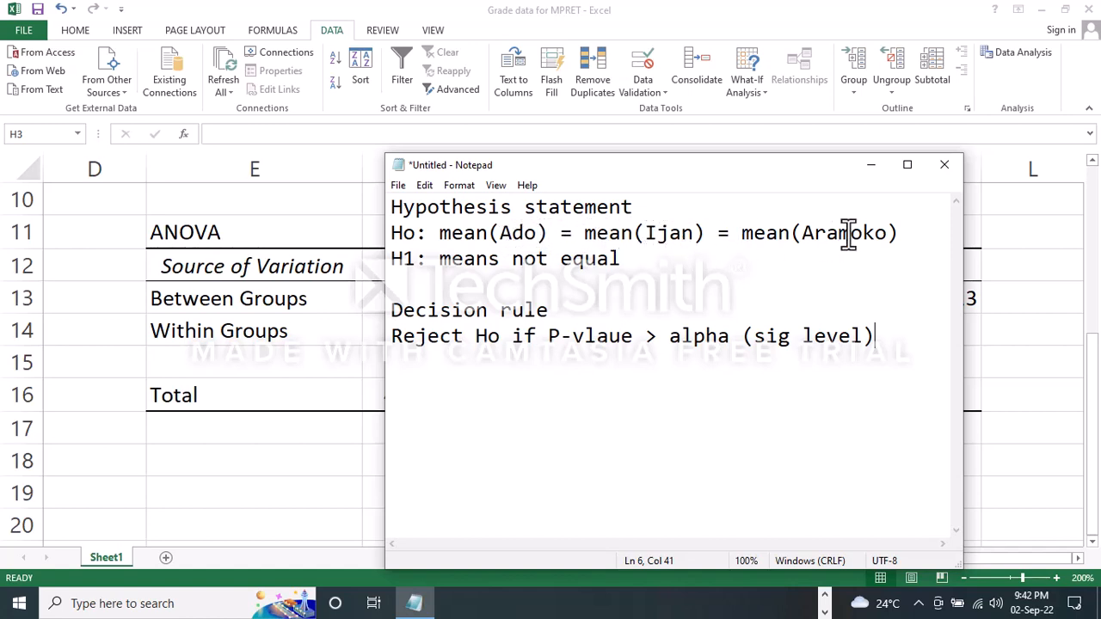
left_click(907, 234)
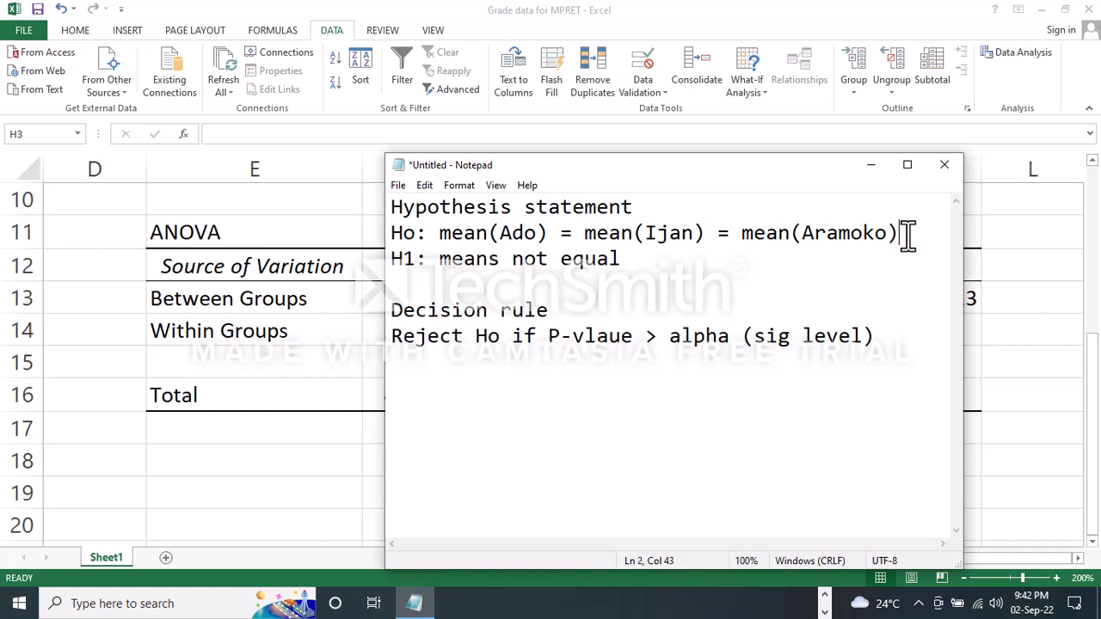
left_click(642, 255)
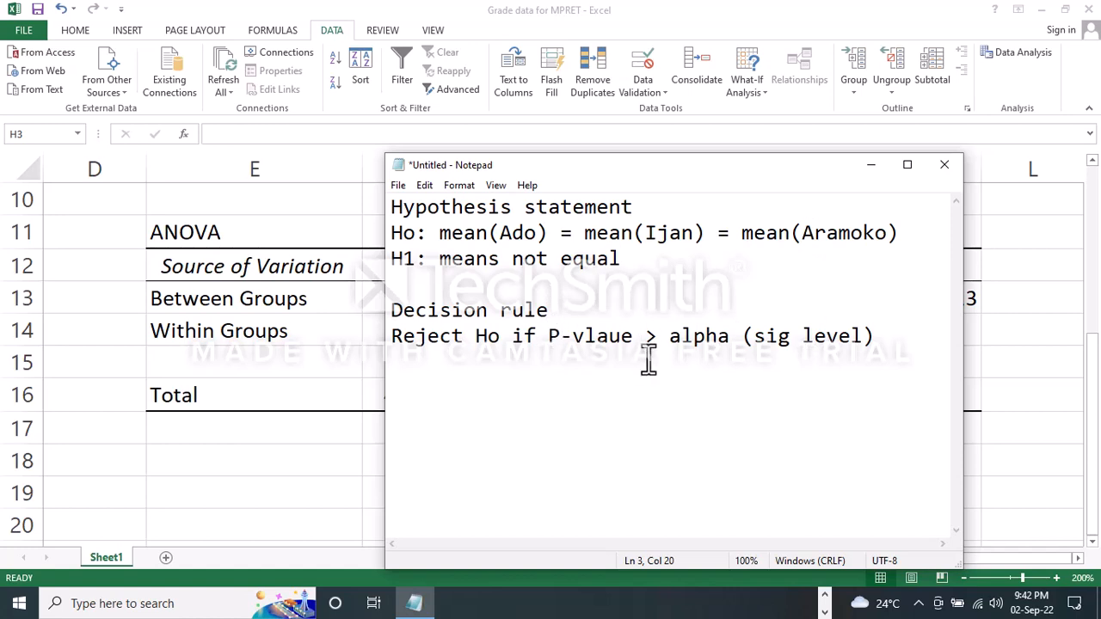
left_click(868, 163)
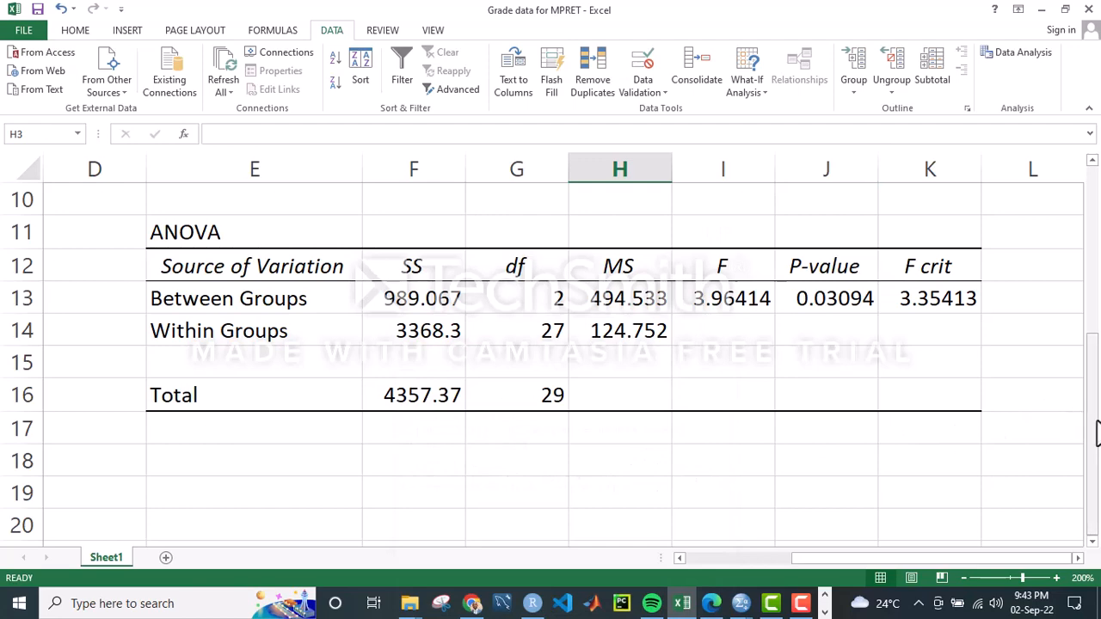
Review the ANOVA output once more and return to the grade columns at the start of the sheet.
mouse_move(1096, 433)
left_mouse_down()
mouse_move(1096, 350)
mouse_move(1095, 432)
left_mouse_up()
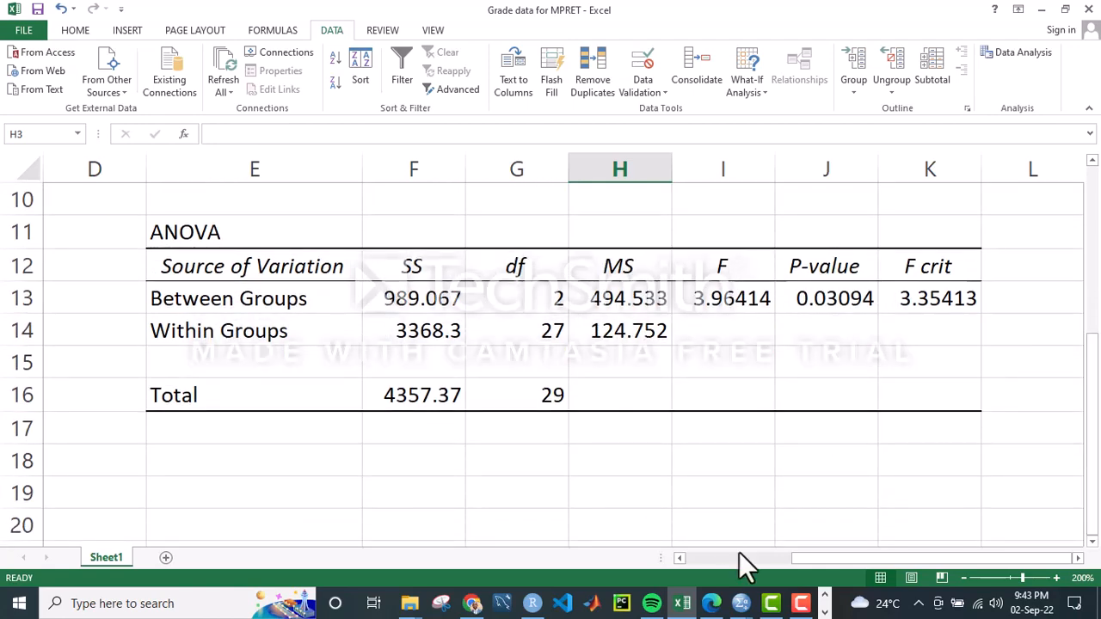
left_click_drag(795, 558, 691, 558)
left_click_drag(1092, 359, 1098, 230)
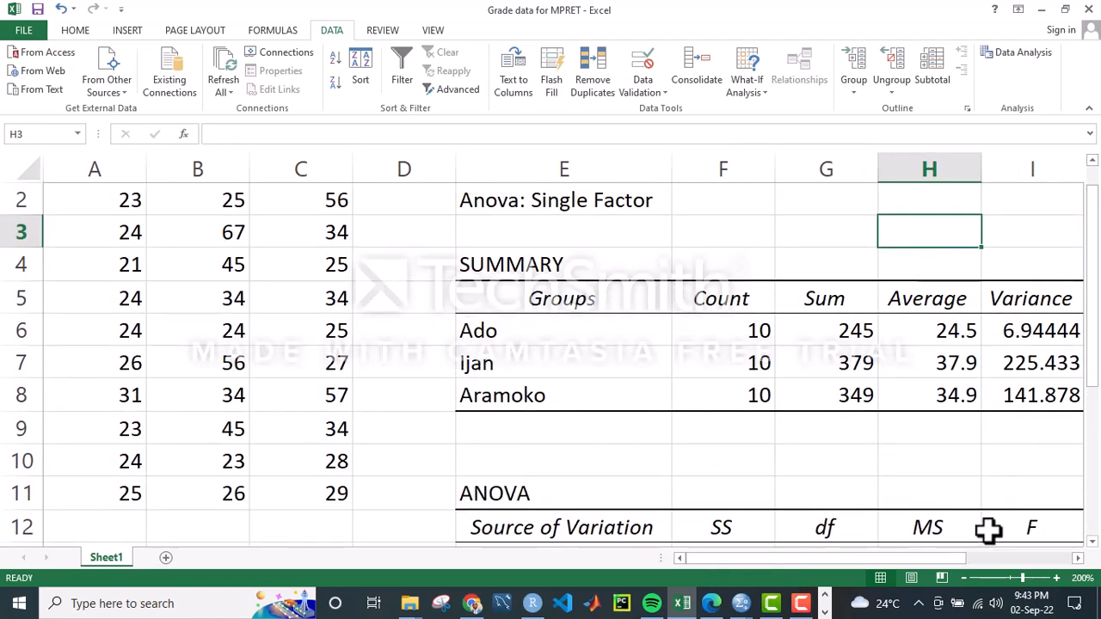
mouse_move(801, 604)
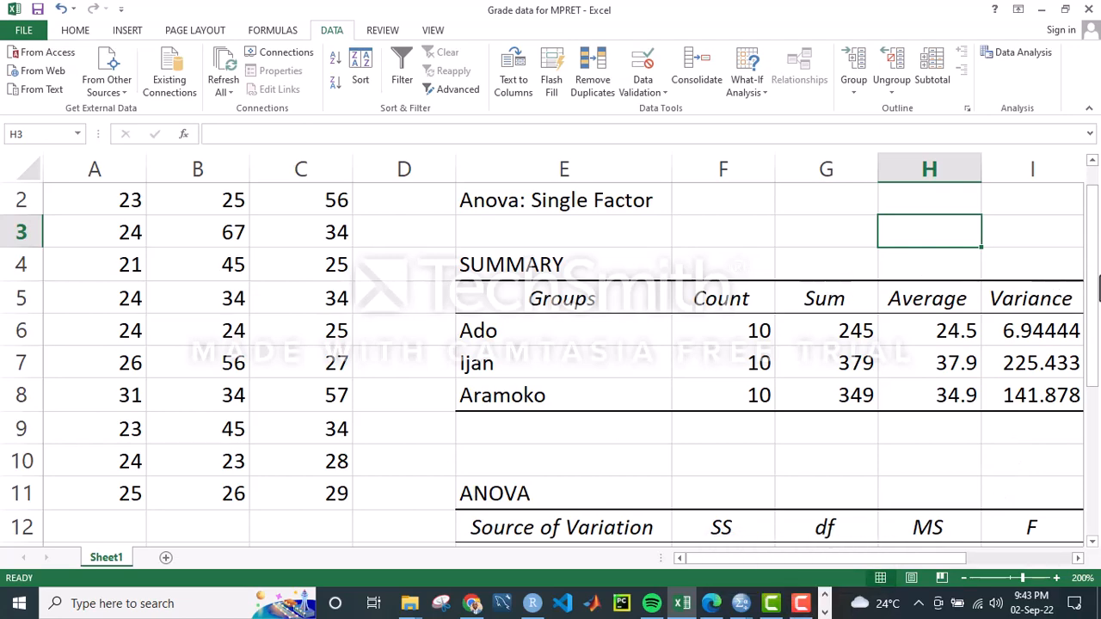
left_click_drag(1098, 248, 1094, 210)
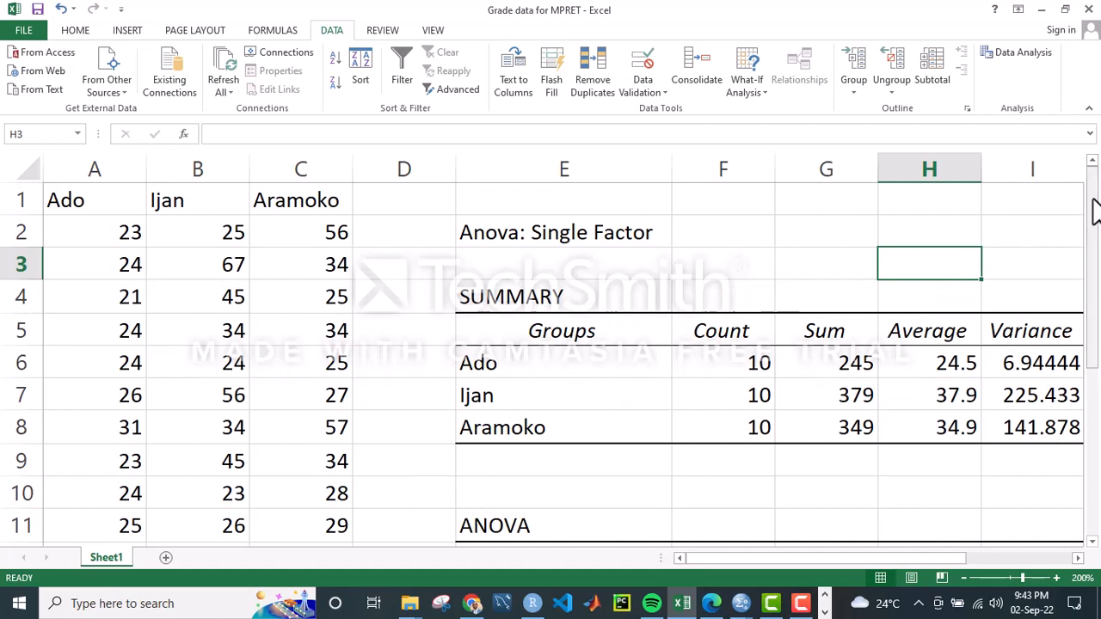
left_click_drag(85, 190, 132, 233)
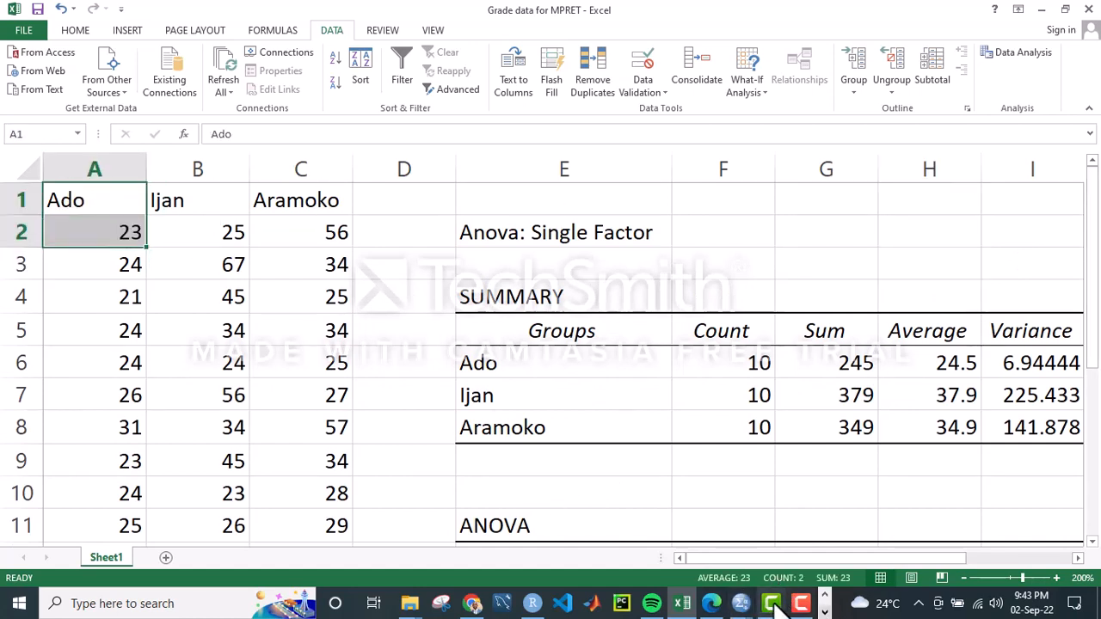
Switch to the SPSS Untitled2 dataset and move the ten Ijan grades into the Ado column from row 11.
left_click(739, 603)
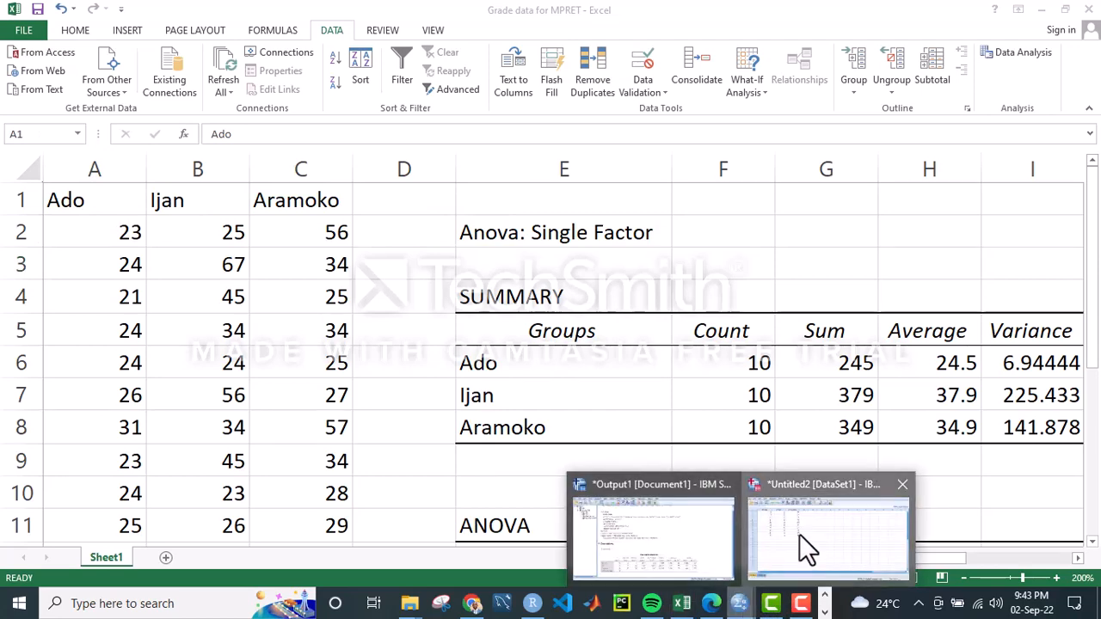
left_click(799, 534)
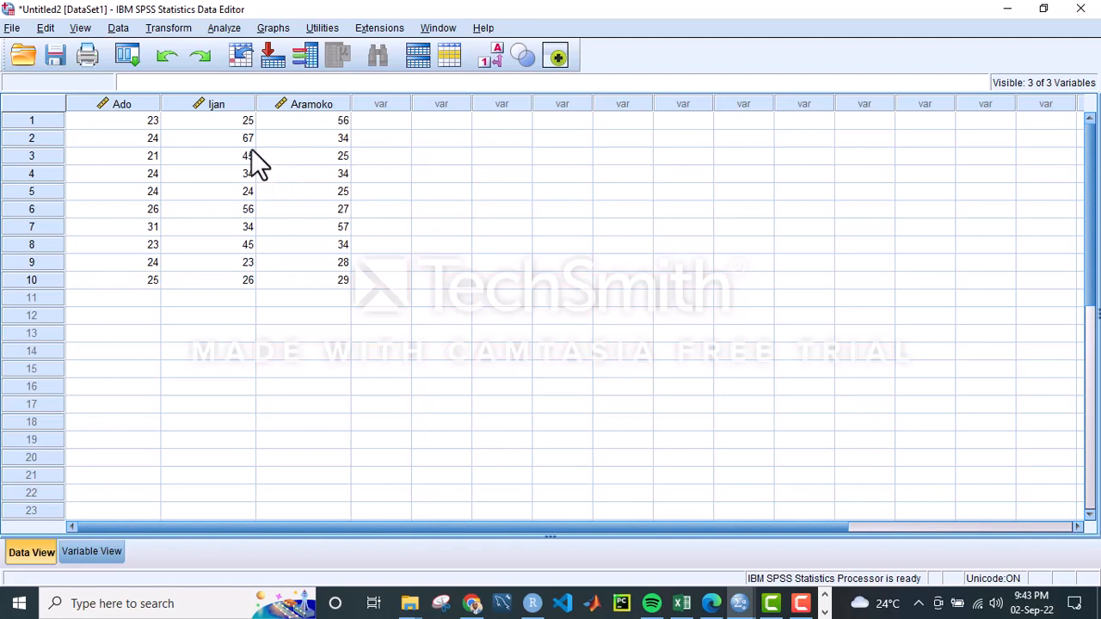
left_click_drag(242, 121, 242, 273)
key("ctrl+c")
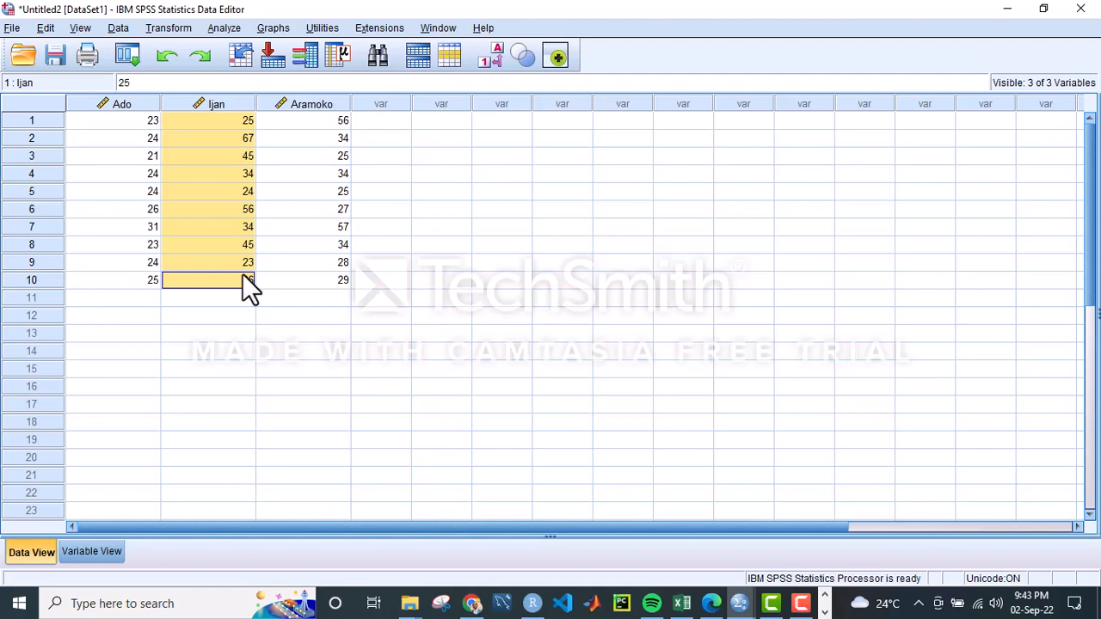
key("Delete")
left_click(153, 301)
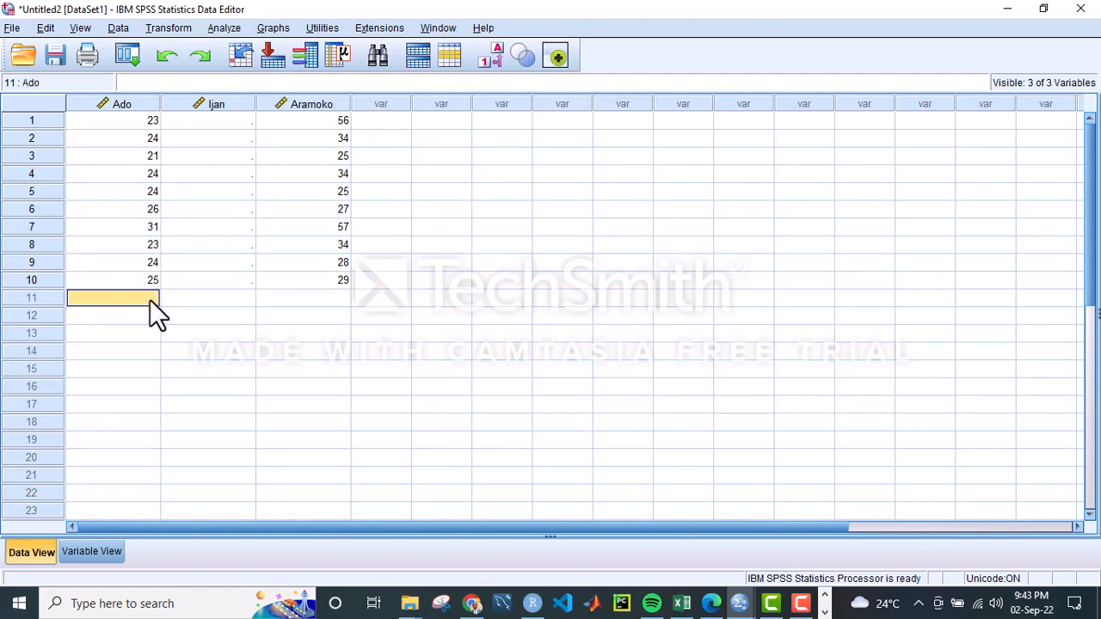
key("ctrl+v")
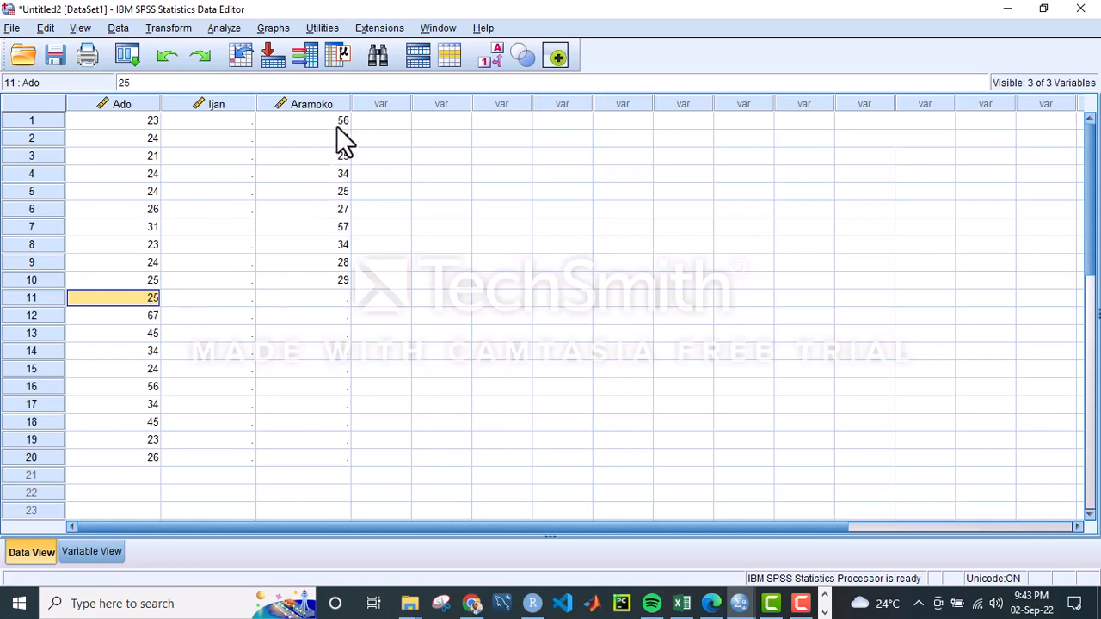
Move the ten Aramoko grades into the Ado column from row 21, below the Ijan grades.
left_click_drag(336, 125, 338, 275)
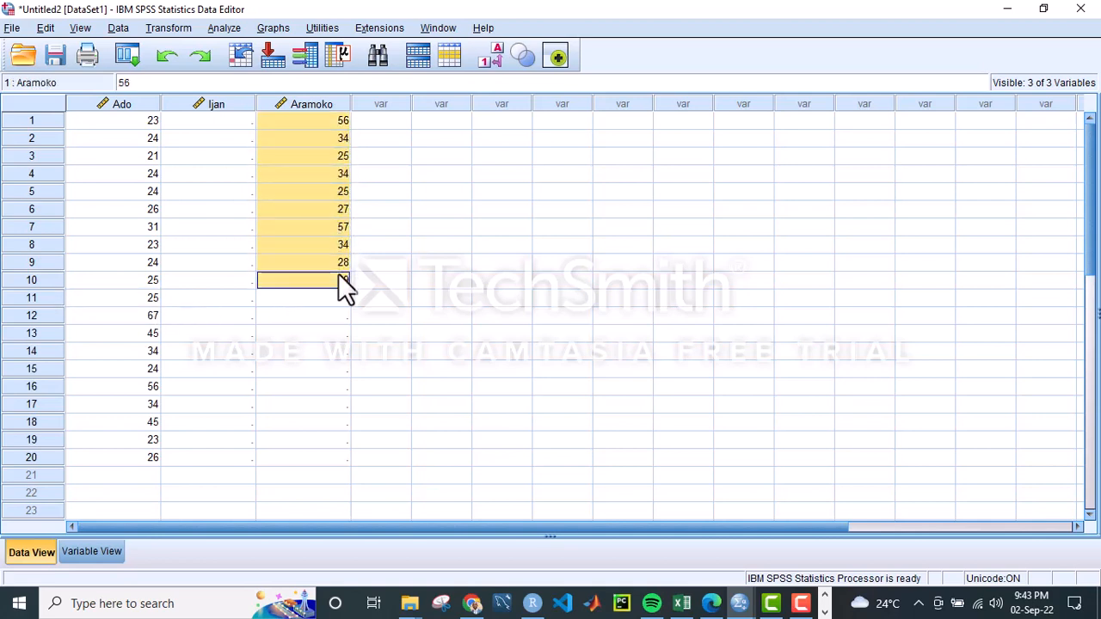
key("Delete")
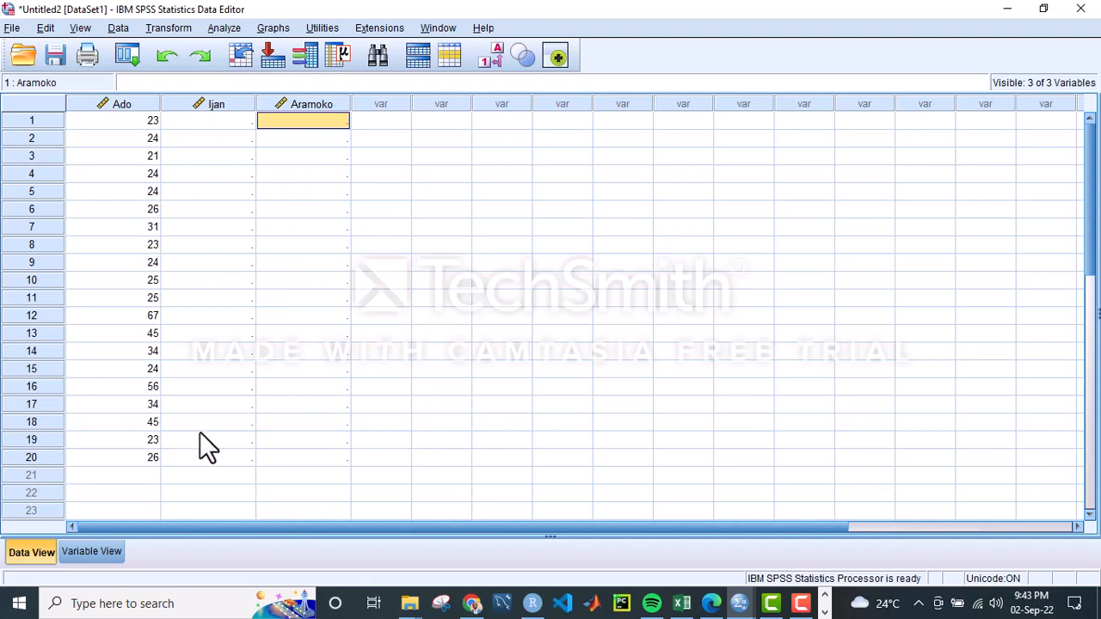
left_click(151, 469)
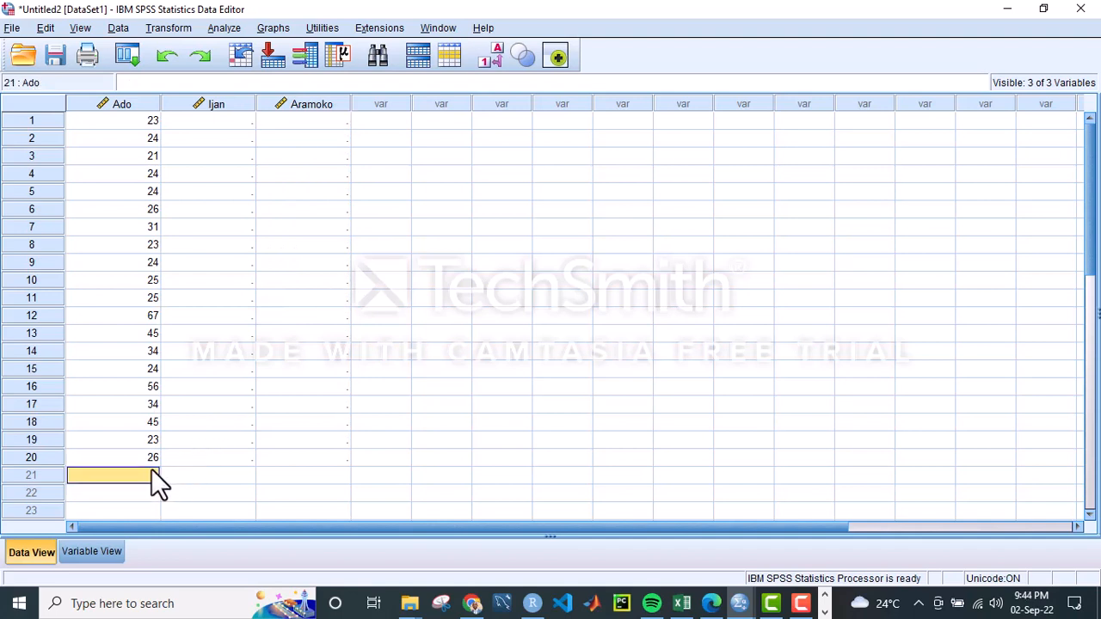
key("ctrl+v")
left_click(206, 120)
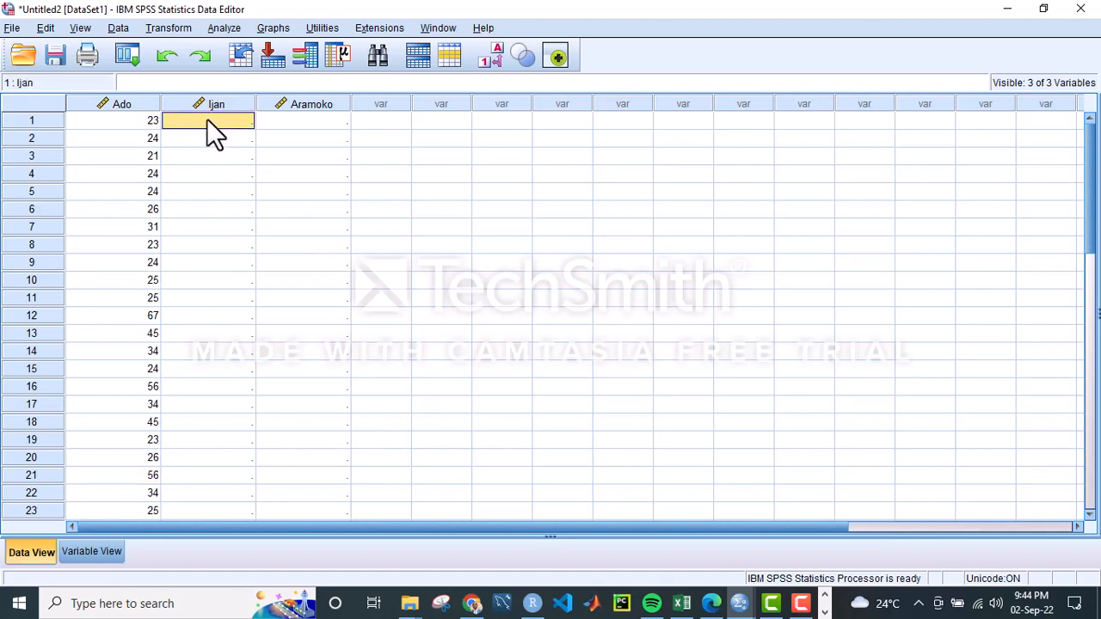
Delete the emptied Ijan and Aramoko variables from the dataset.
left_click_drag(206, 104, 309, 117)
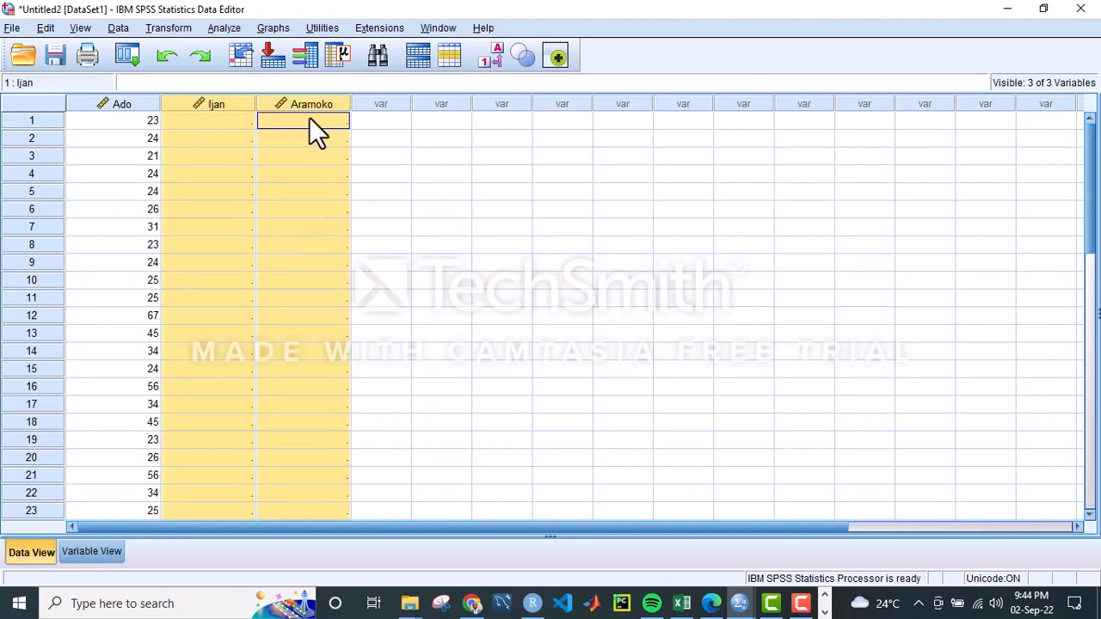
right_click(309, 117)
left_click(352, 250)
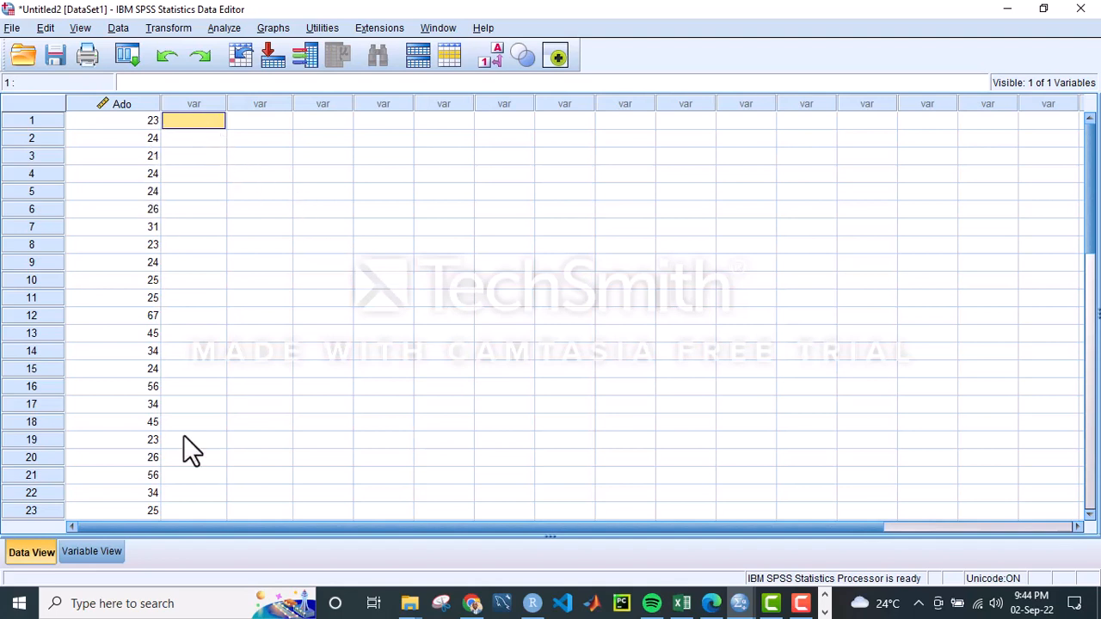
Rename the Ado variable as Grade and set its label to "Grade values".
left_click(78, 551)
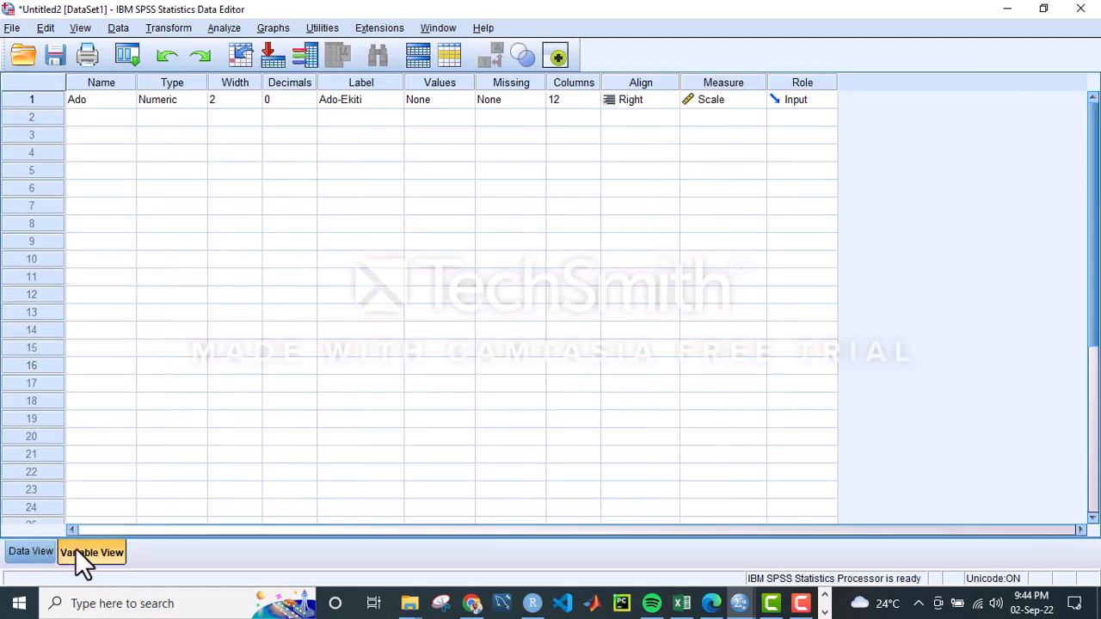
left_click(93, 103)
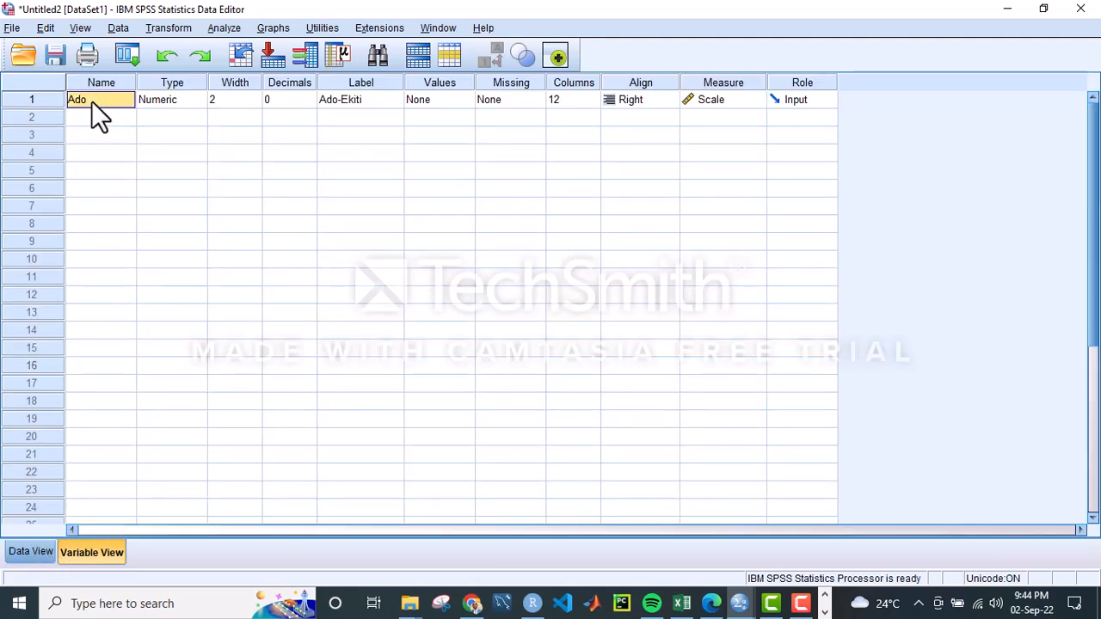
type("Grade")
left_click(329, 99)
type("G")
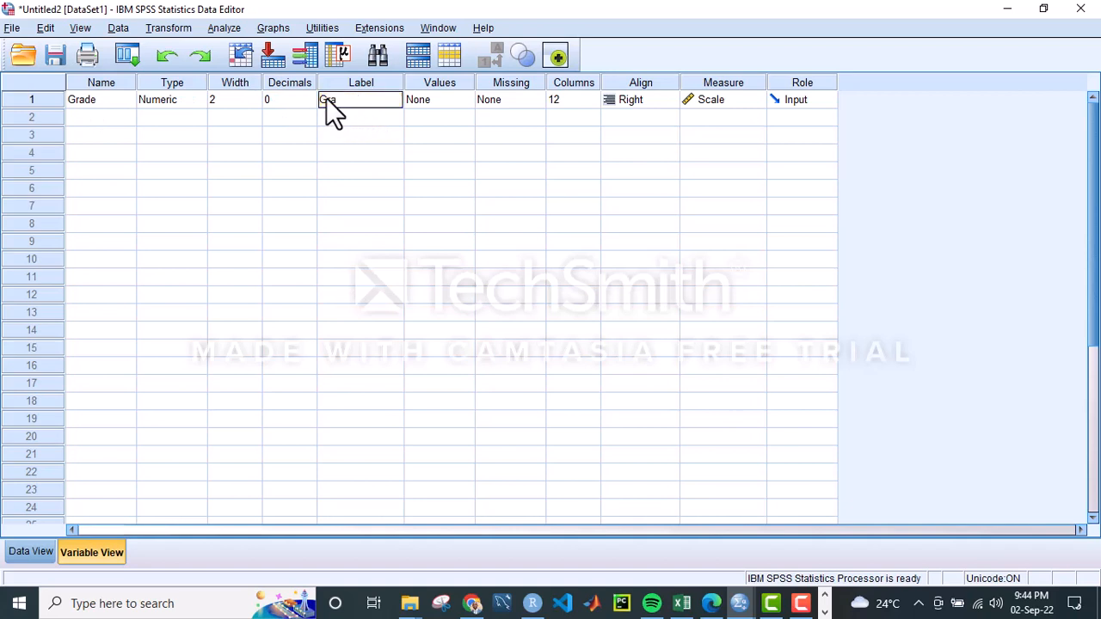
type("rade values")
Enter the group code 1 for rows 1 to 10 in a new data column beside Grade.
left_click(33, 551)
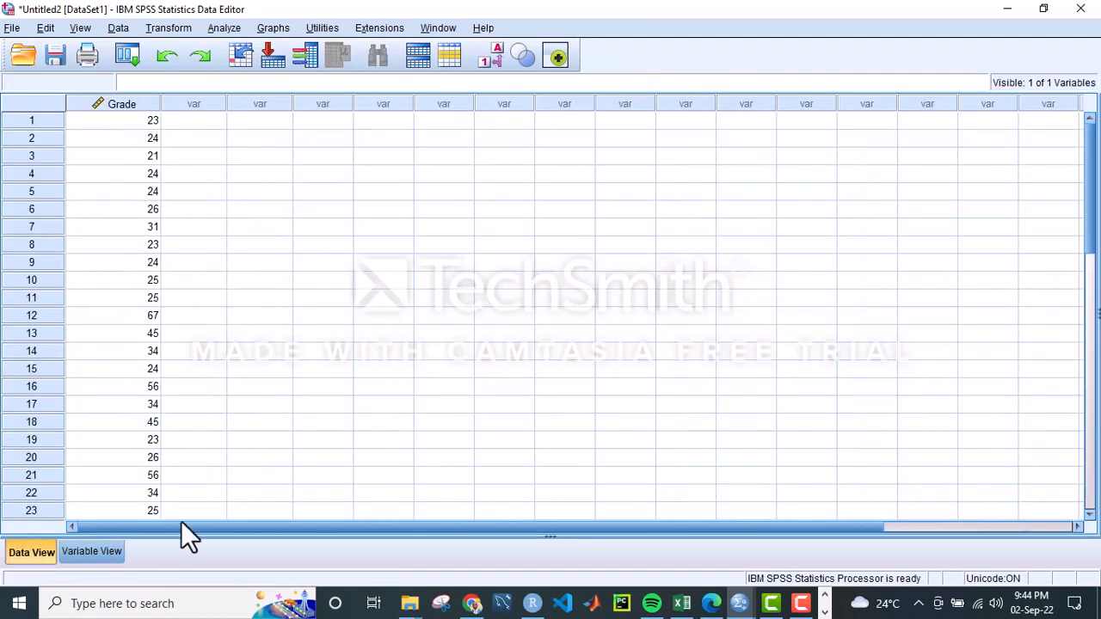
left_click(190, 115)
type("1")
key("Return")
type("1")
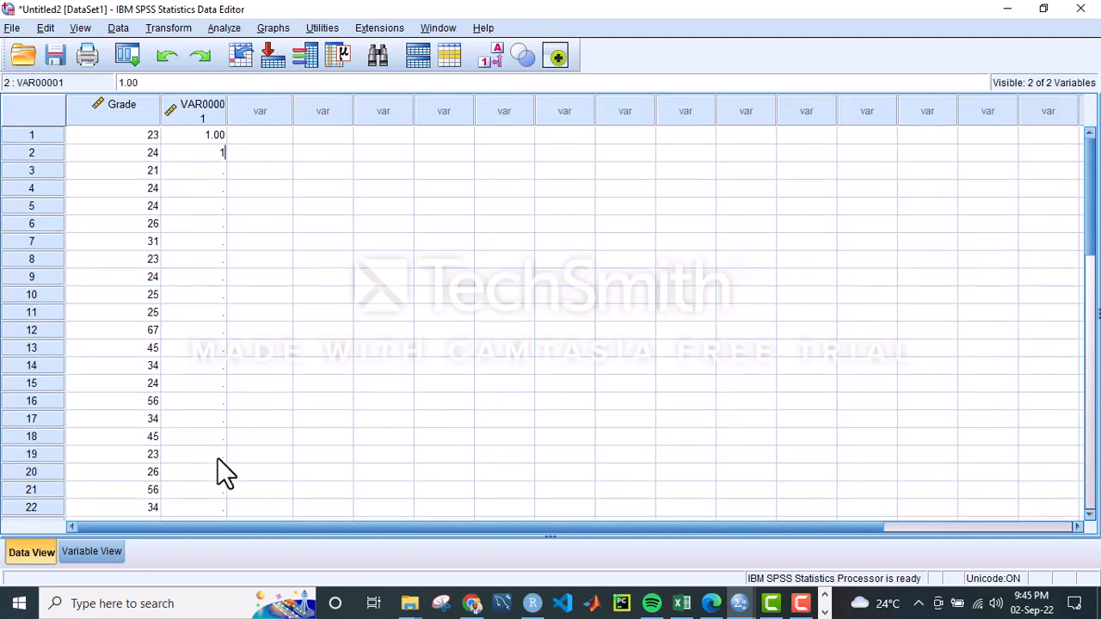
key("Return")
type("1")
key("Return")
key("1")
key("Return")
type("1")
key("Return")
type("1")
key("Return")
type("1")
key("Return")
type("1")
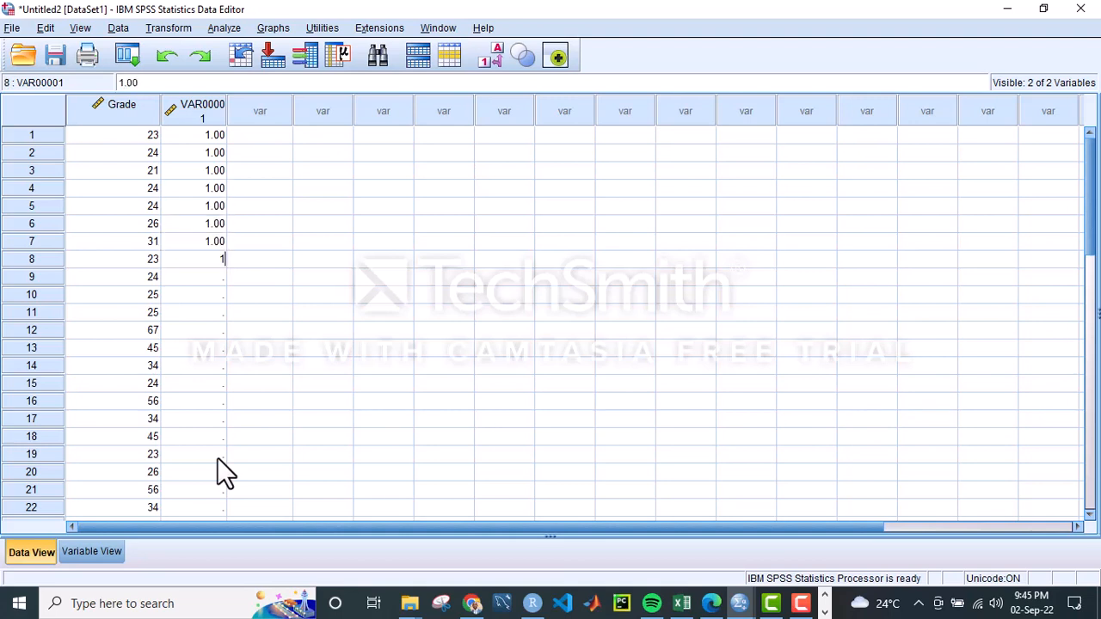
key("Return")
type("1")
key("Return")
key("1")
key("Return")
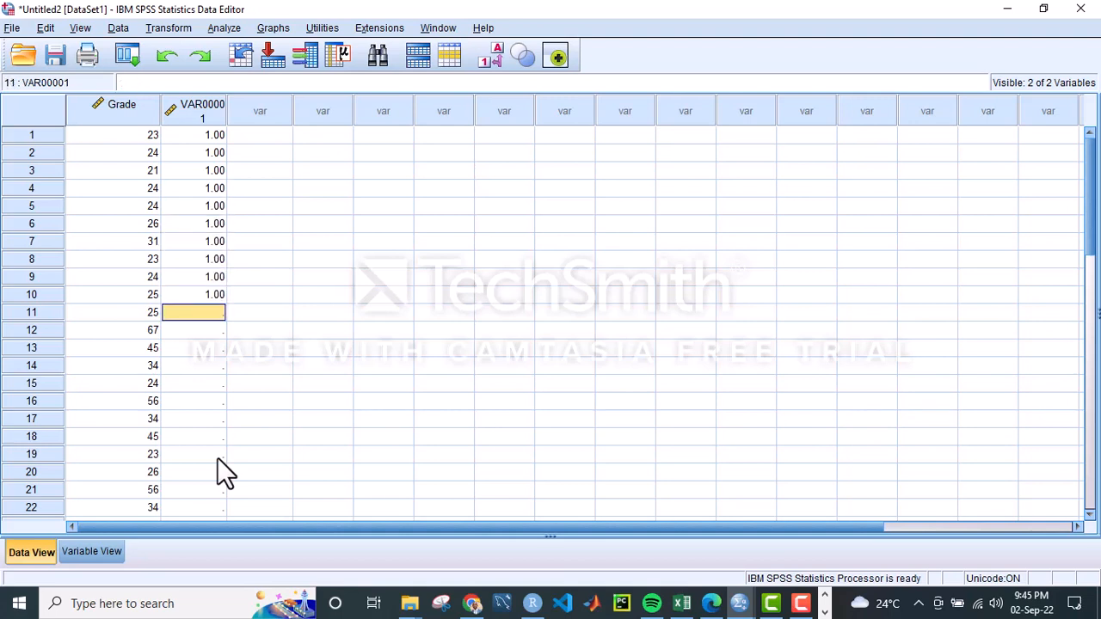
Enter the group code 2 for rows 11 to 20 in the column beside Grade.
type("2")
key("Return")
type("2")
key("Return")
key("2")
key("Return")
type("2")
key("Return")
type("2")
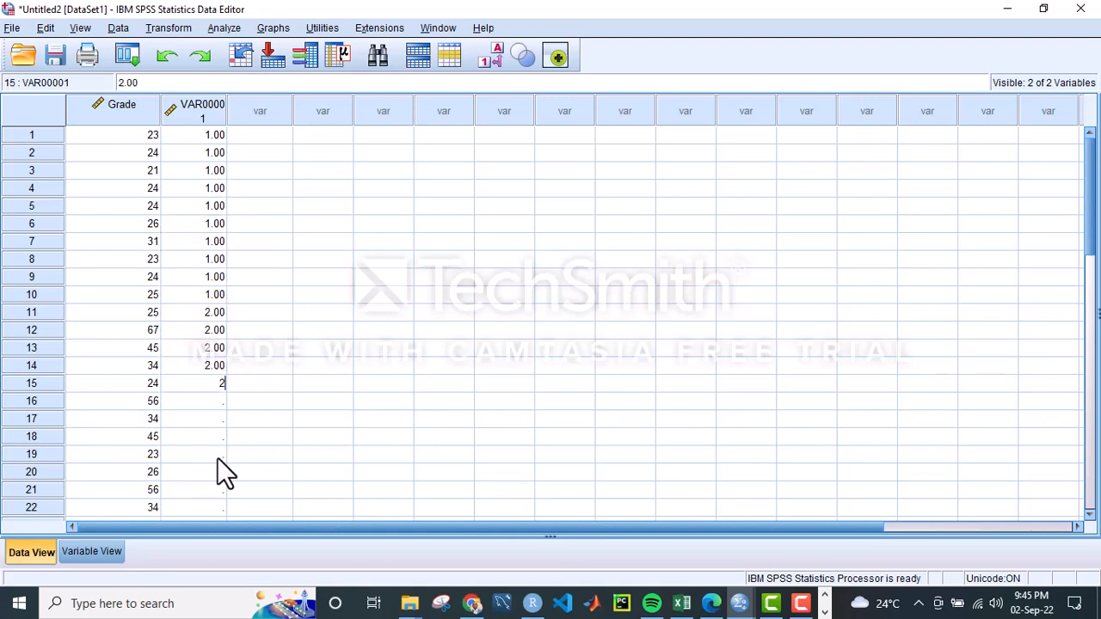
key("Return")
type("2")
key("Return")
type("2")
key("Return")
type("2")
key("Return")
type("2")
key("Return")
type("2")
key("Return")
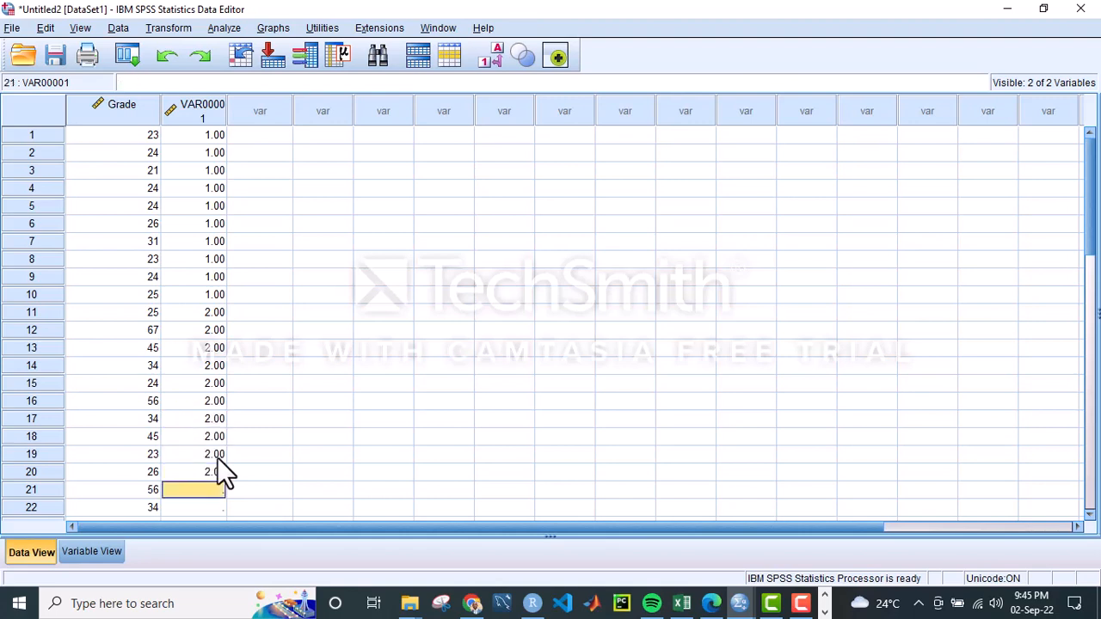
Enter the group code 3 for rows 21 to 30 in the column beside Grade.
type("3")
key("Return")
type("3")
key("Return")
type("3")
key("Return")
type("3")
key("Return")
key("3")
key("Return")
key("3")
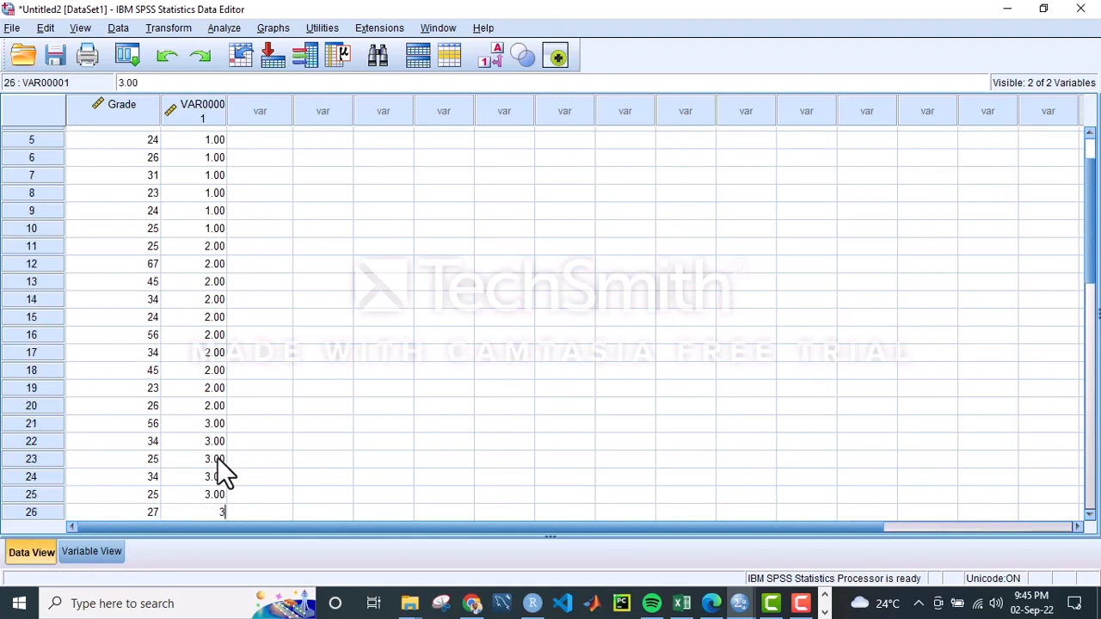
key("Return")
type("3")
key("Return")
type("3")
key("Return")
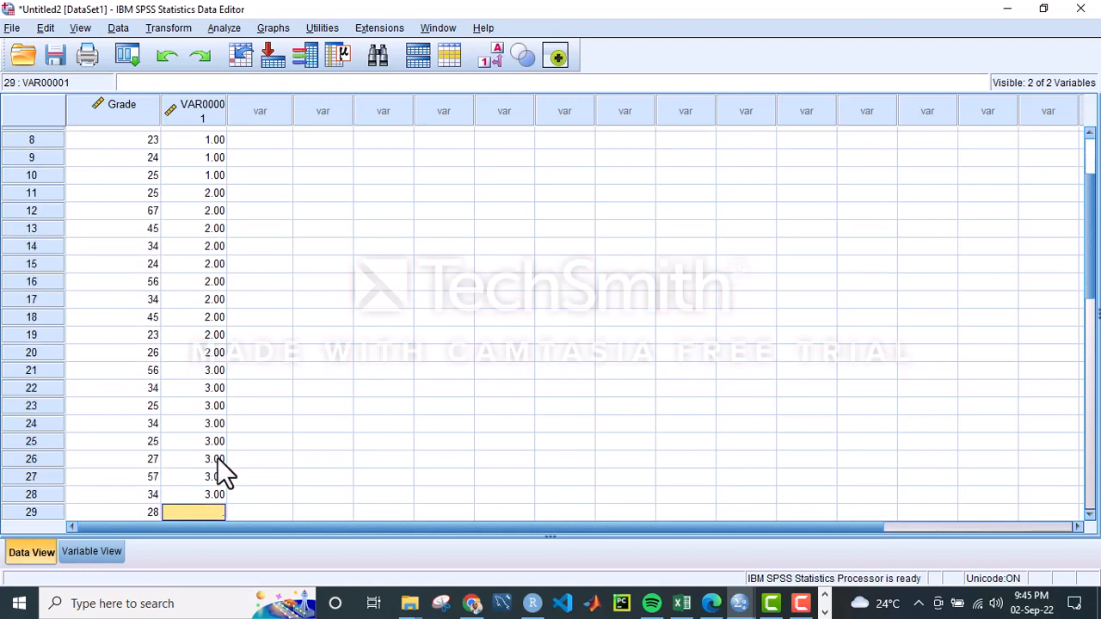
type("3")
key("Return")
type("3")
key("Return")
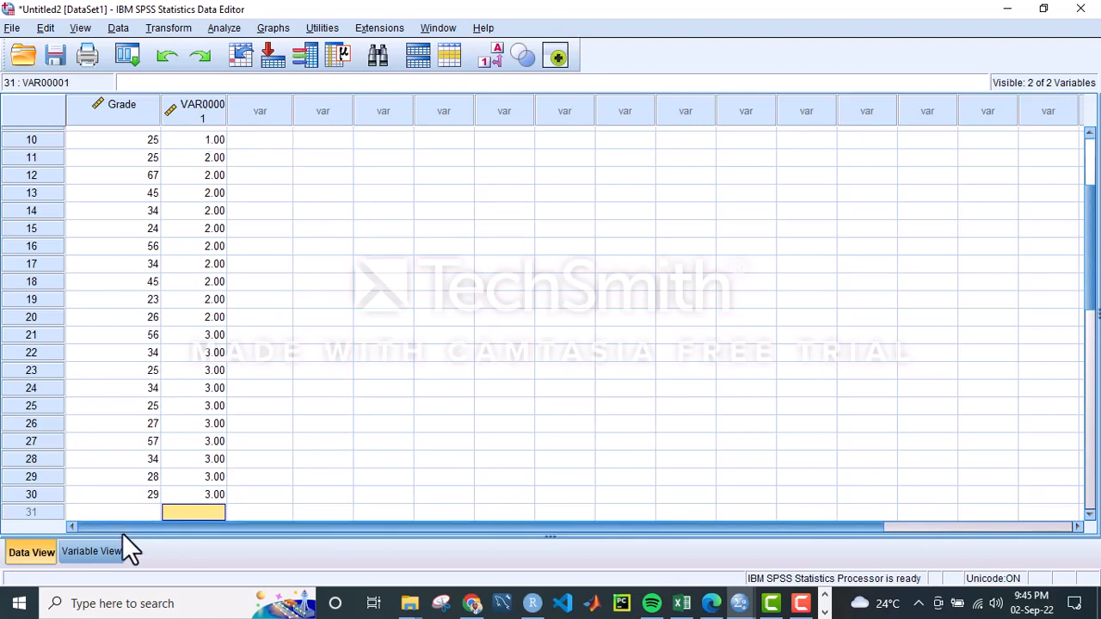
Rename the group code variable as locations and set its label to "Locations of grades".
left_click(94, 554)
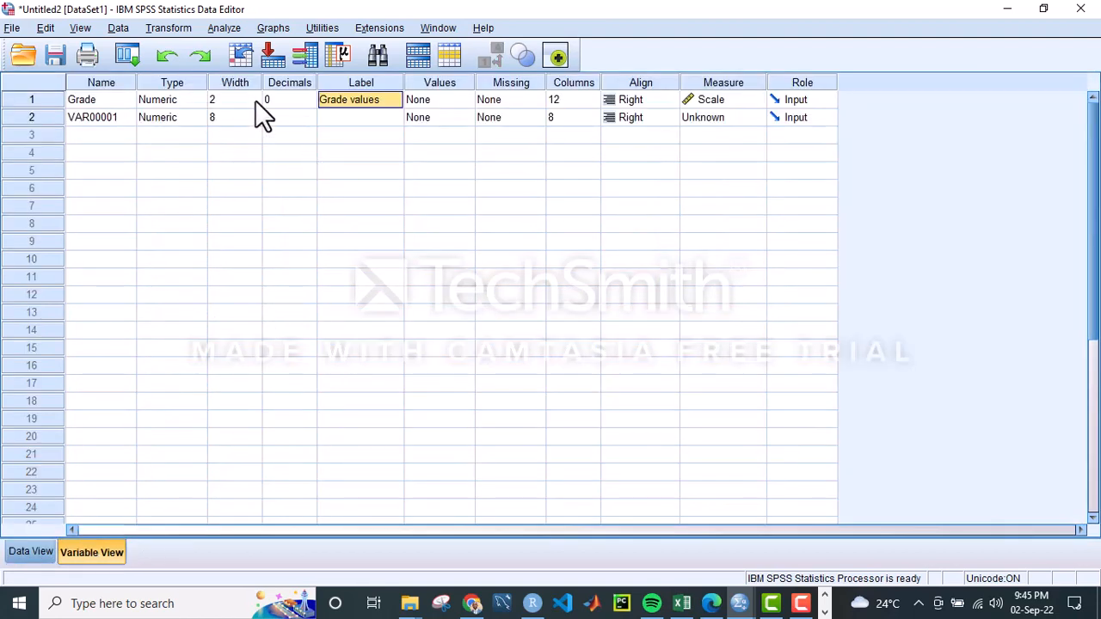
left_click(110, 115)
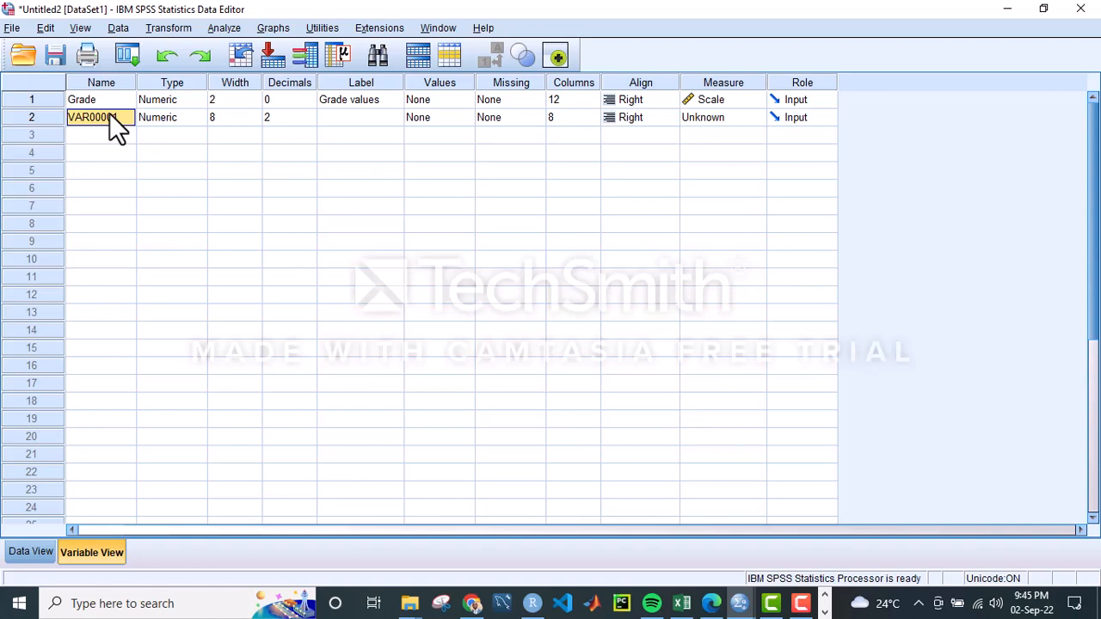
type("locations")
left_click(360, 118)
type("Lo")
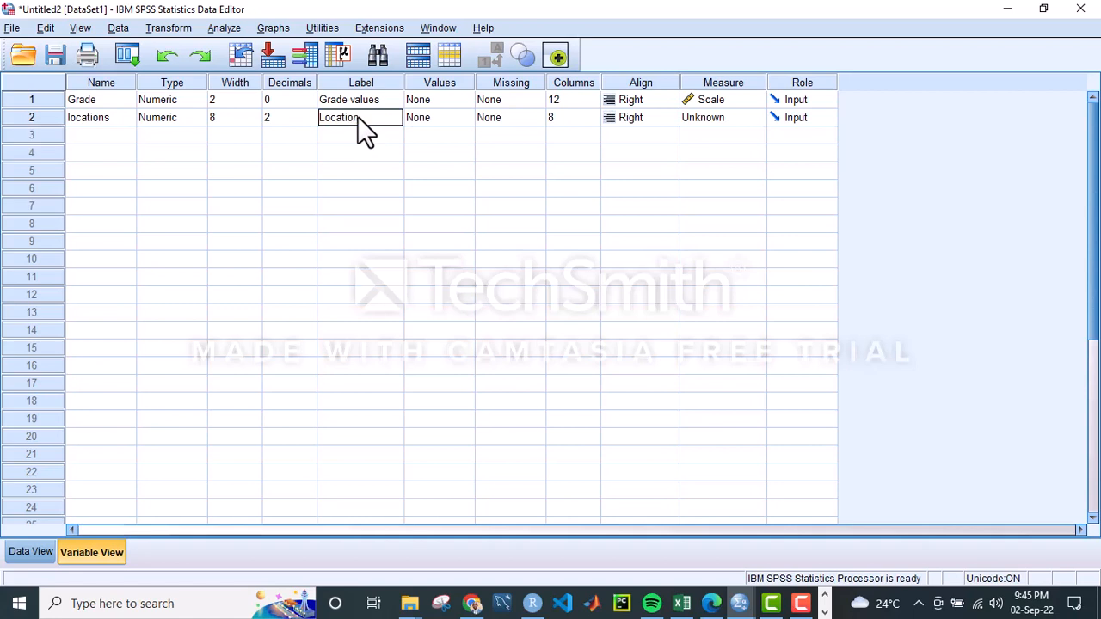
type("cation of")
left_click(360, 121)
type("s")
left_click(385, 117)
type("grades")
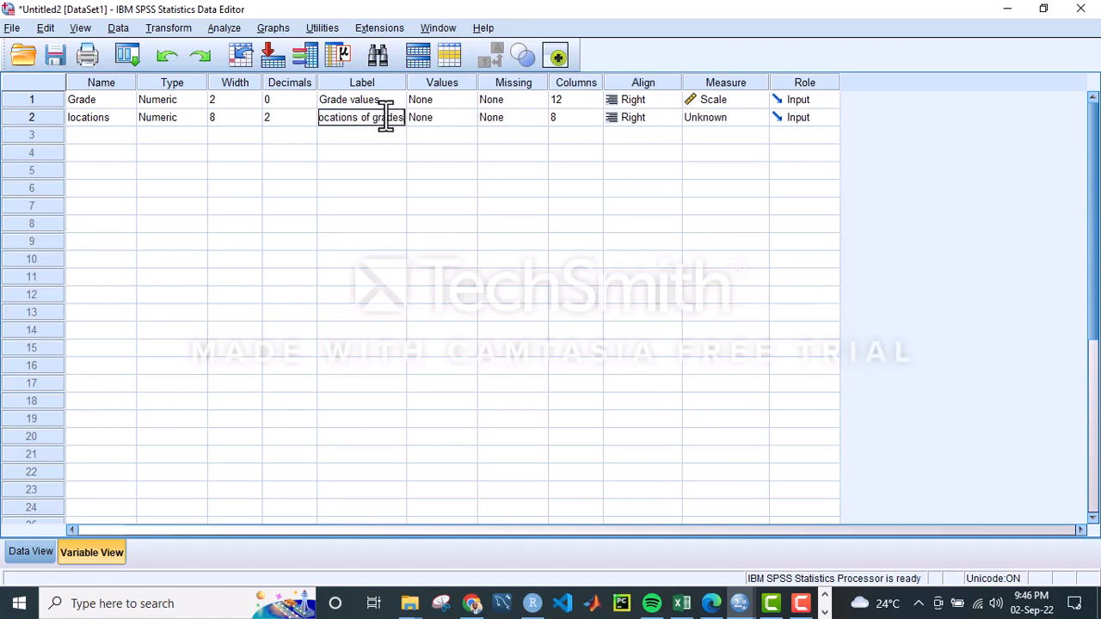
left_click(462, 117)
left_click(466, 119)
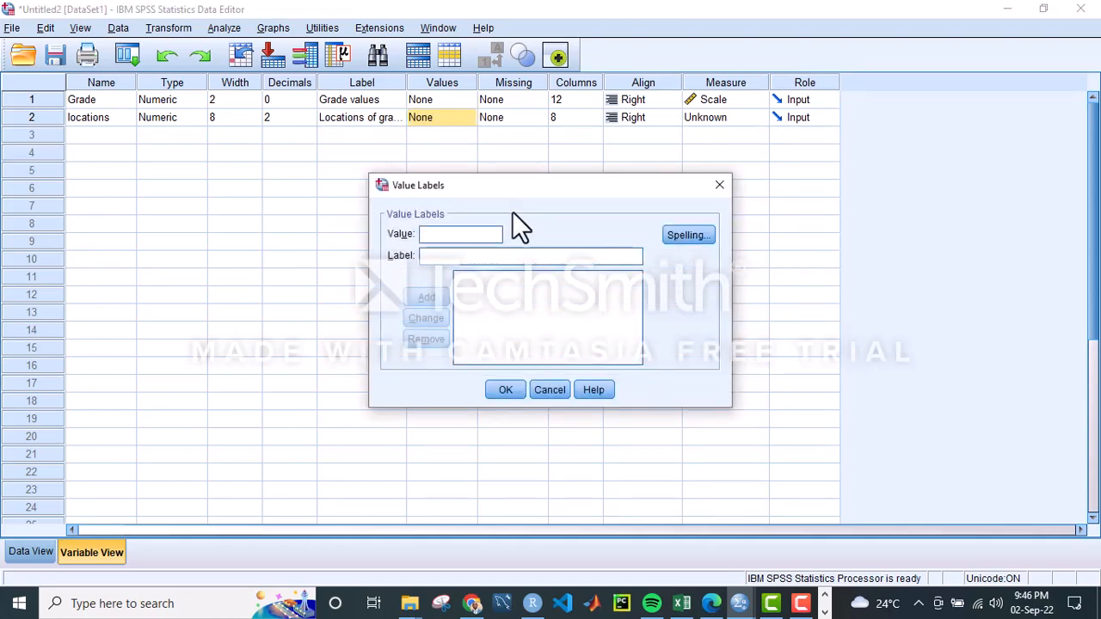
left_click(719, 185)
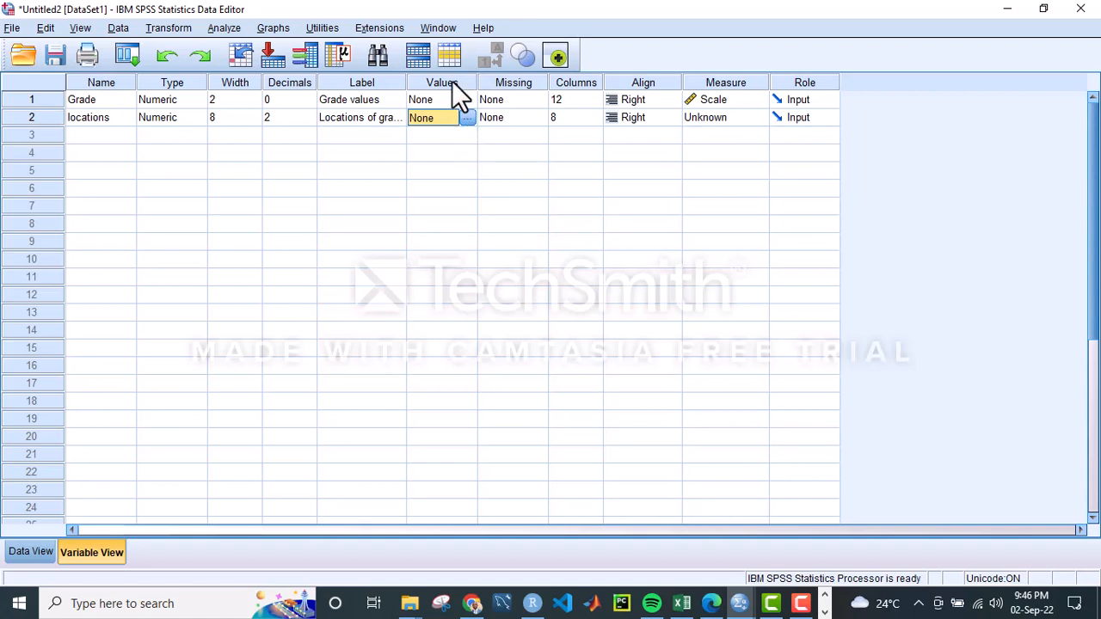
Add value labels to the locations variable: 1 as Ado and 2 as Ijan.
left_click(471, 120)
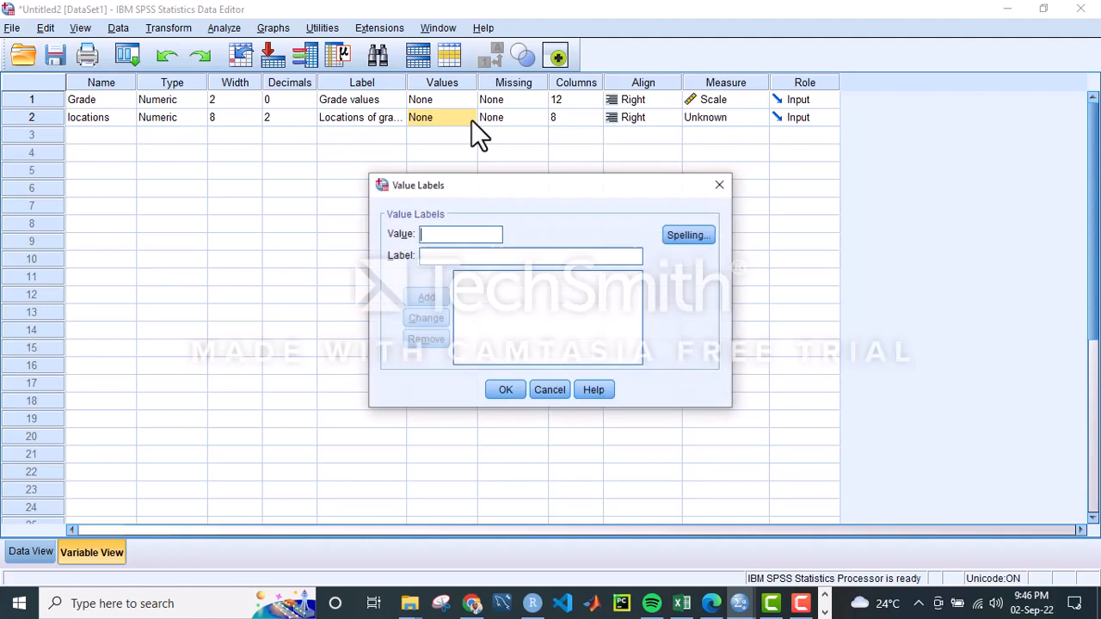
type("1")
left_click(440, 254)
type("Add")
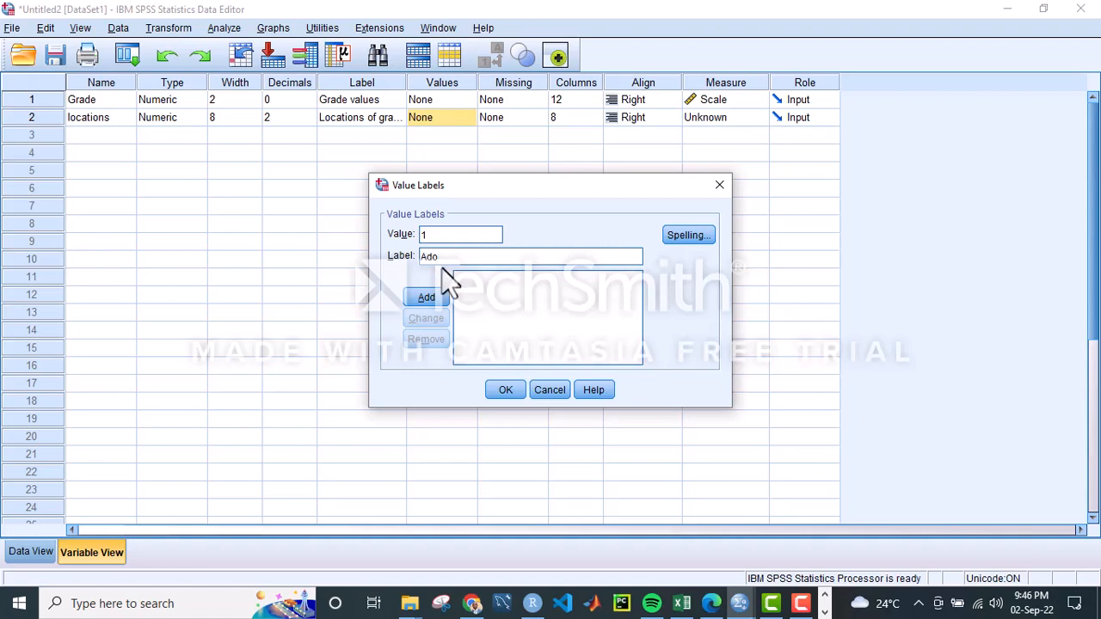
left_click(433, 298)
type("2")
left_click(432, 255)
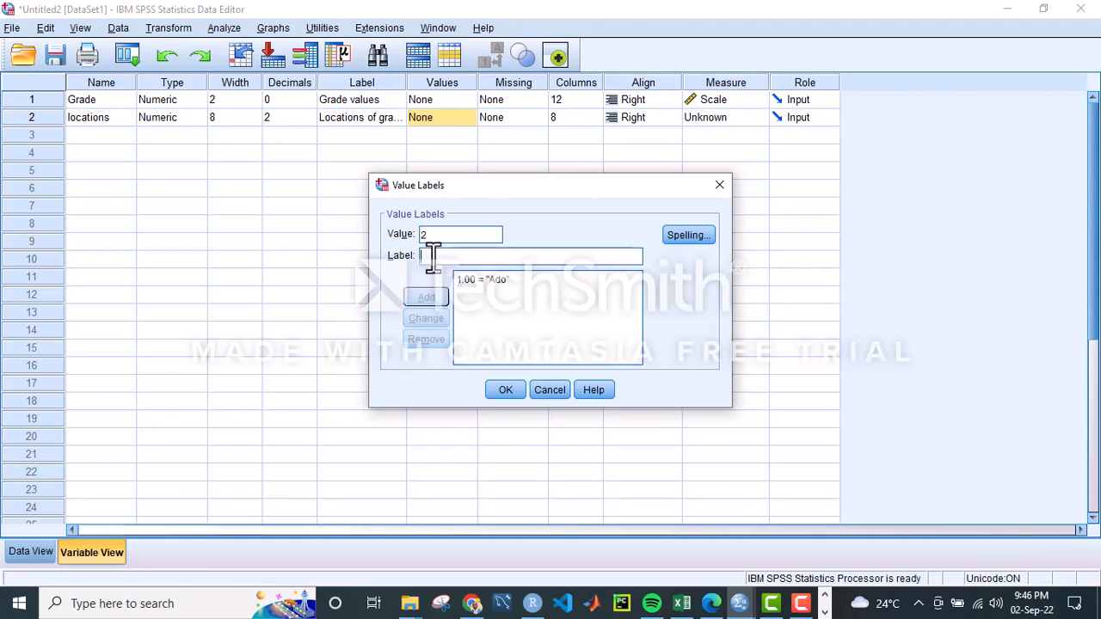
type("Ijan")
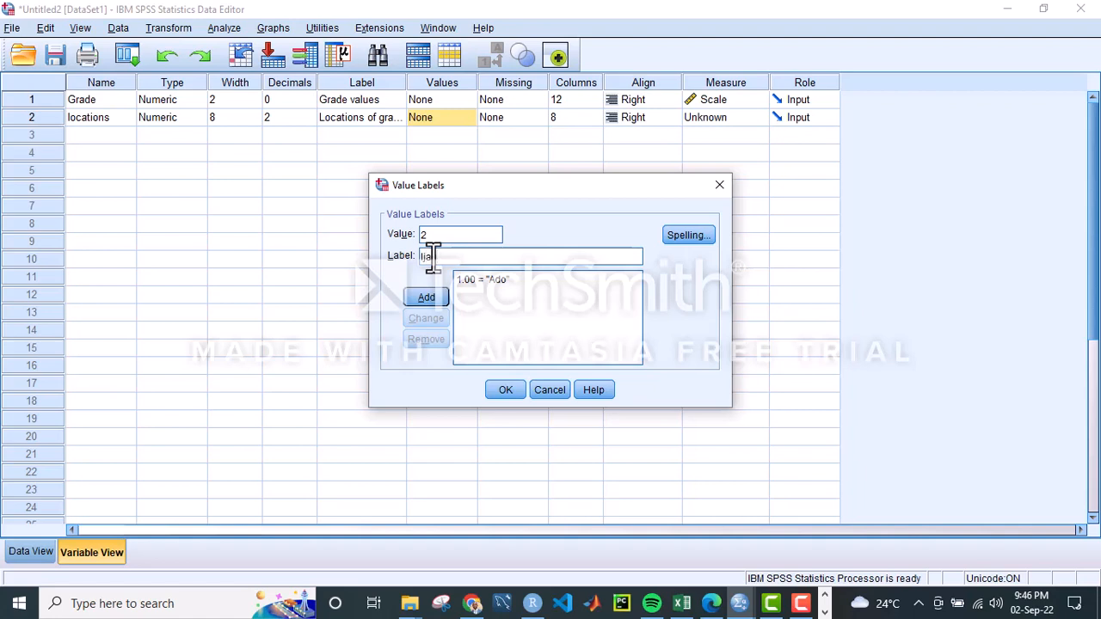
left_click(432, 299)
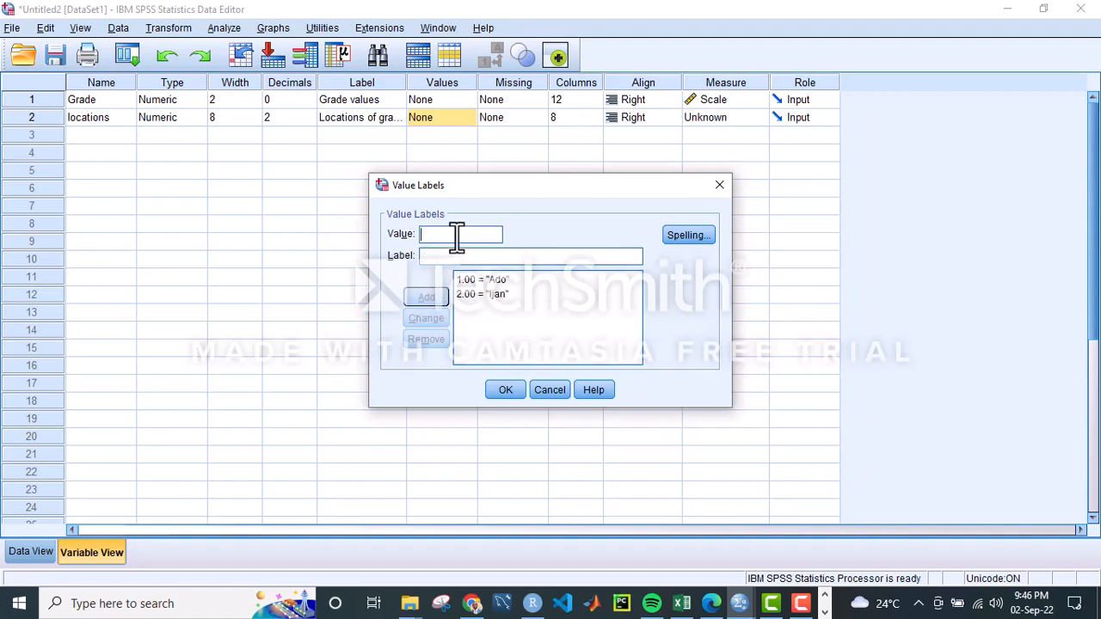
Add the value label 3 as Aramoko for the locations variable and apply the value labels.
type("3")
type("Ara")
type("mik")
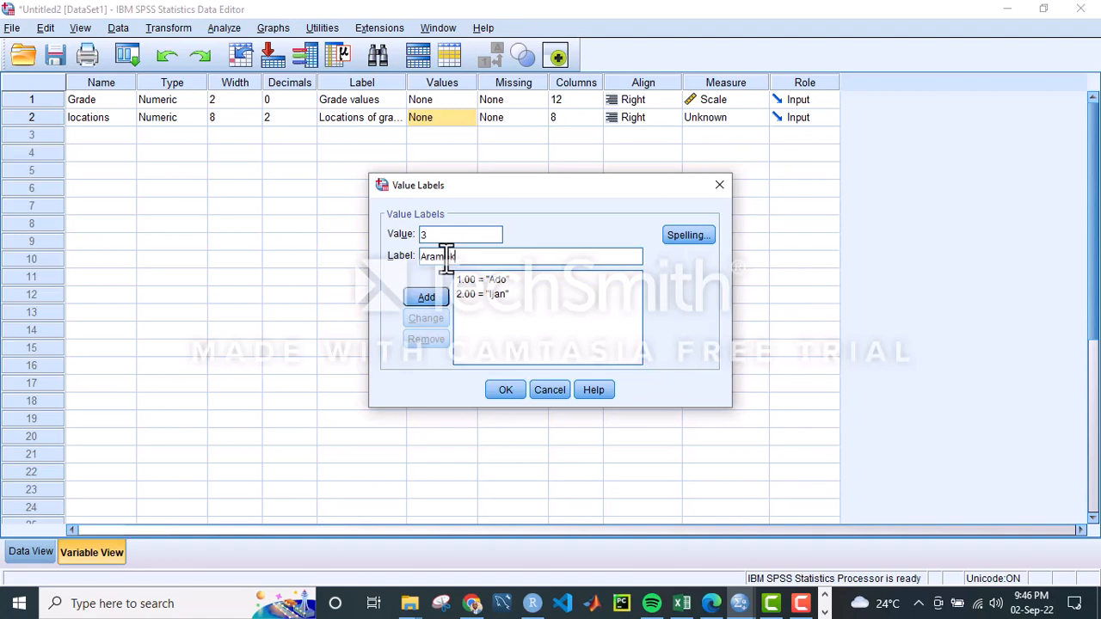
type("o")
left_click(427, 293)
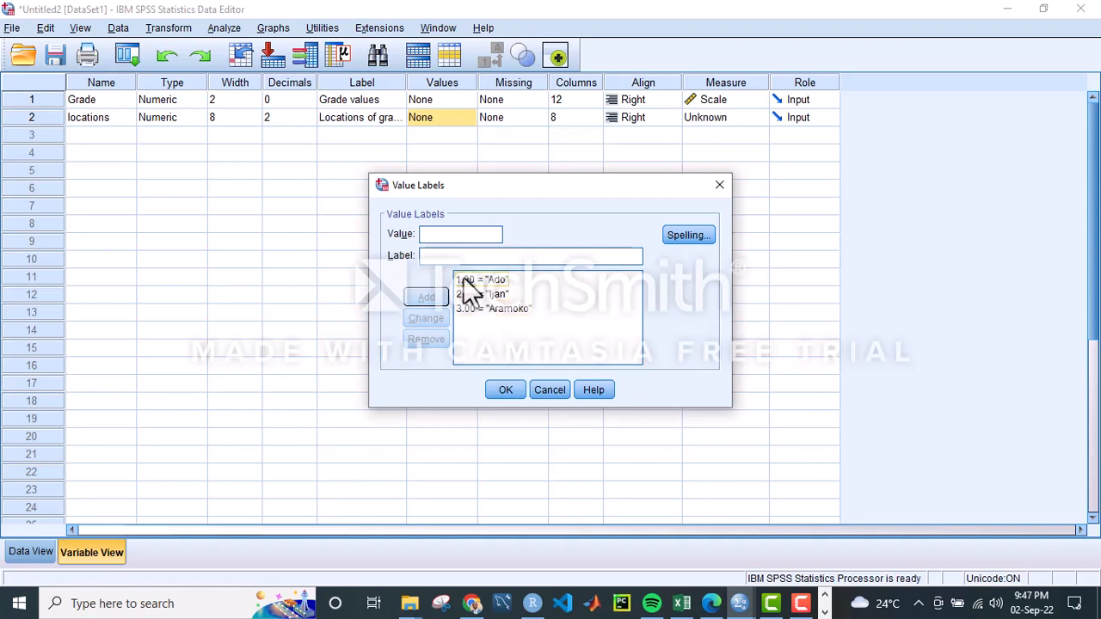
left_click(501, 386)
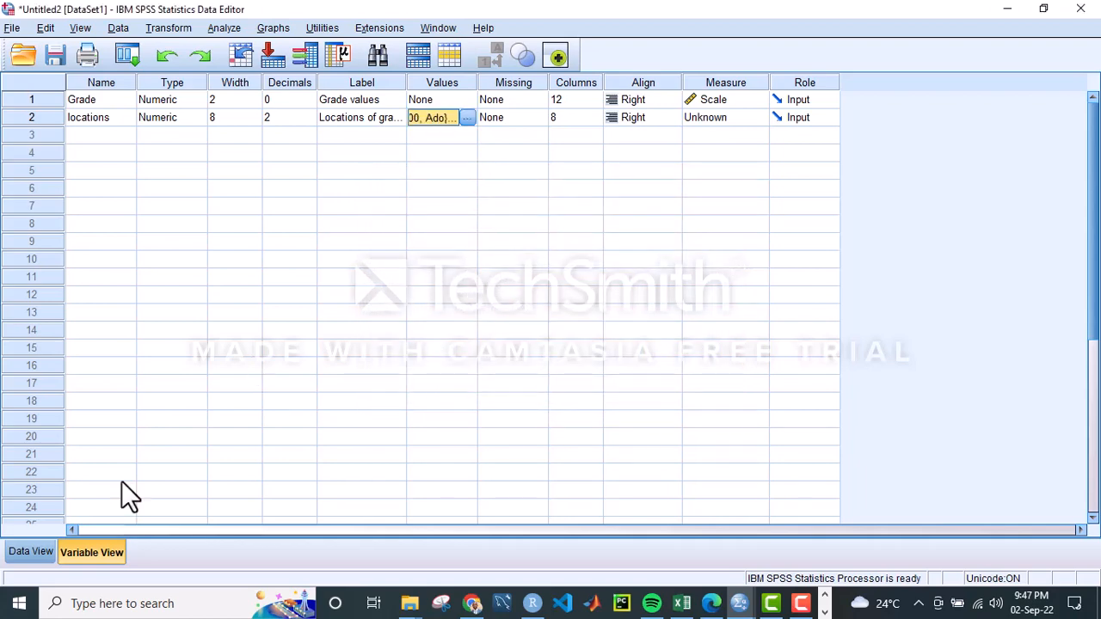
Display value labels instead of the numeric location codes in the data and return to the first rows.
left_click(37, 552)
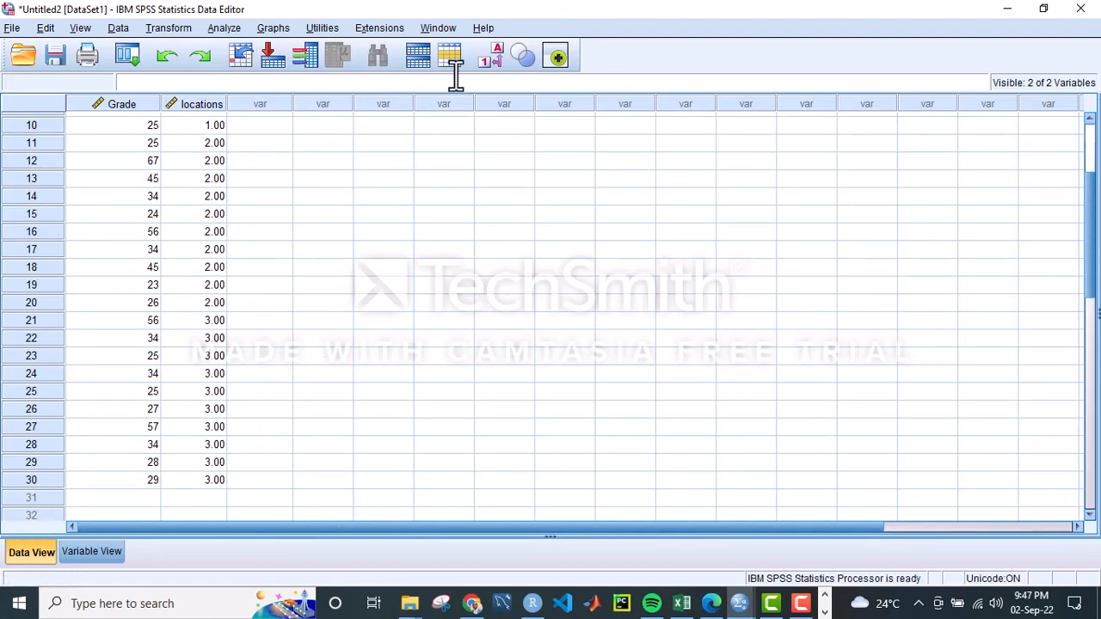
left_click(492, 48)
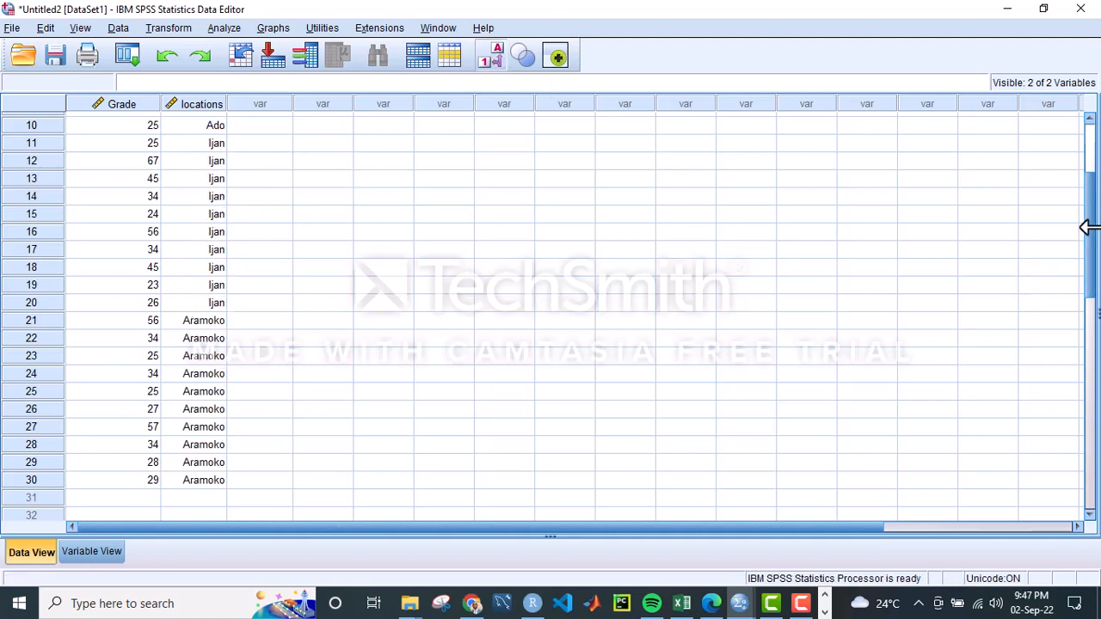
scroll(1090, 239, "up", 1)
left_click_drag(1090, 245, 1054, 91)
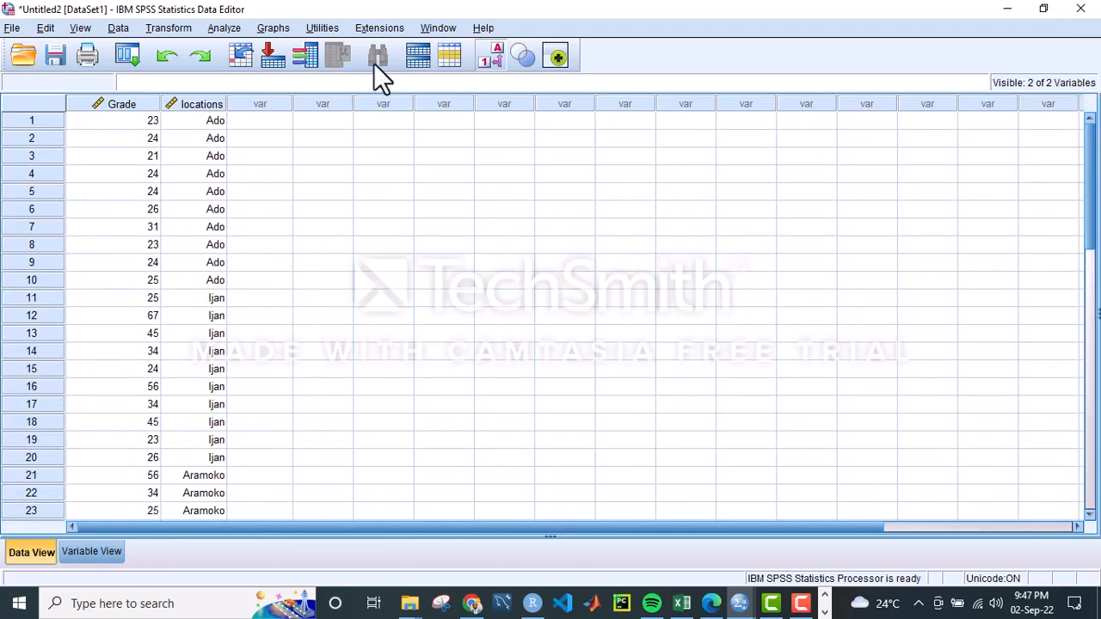
Set up a One-Way ANOVA with Grade values as the dependent variable and Locations of grades as the factor.
left_click(225, 29)
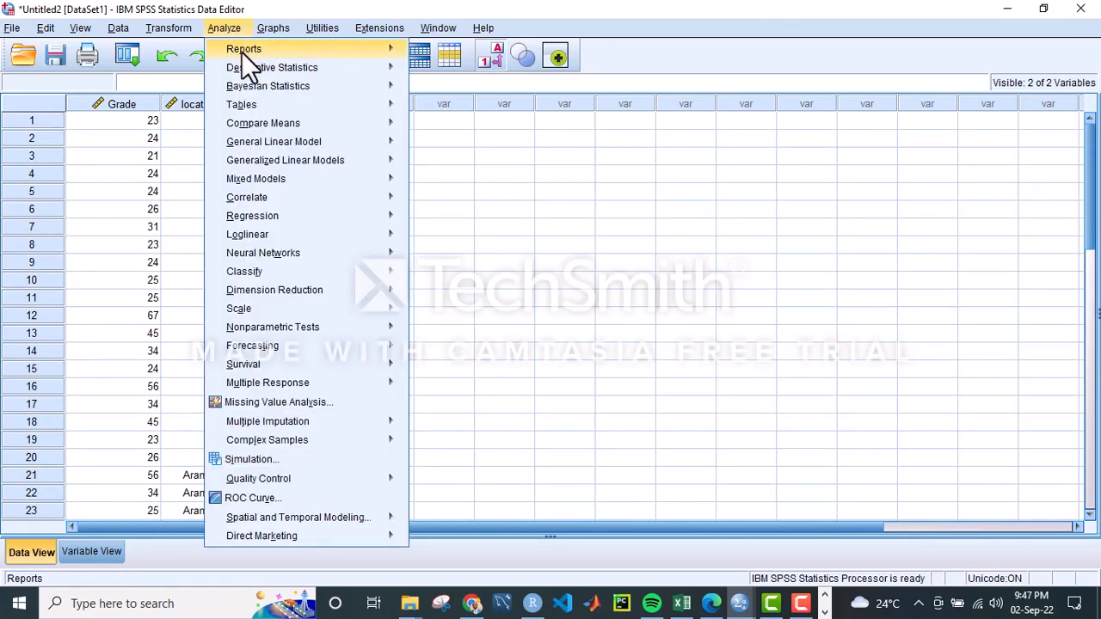
mouse_move(266, 120)
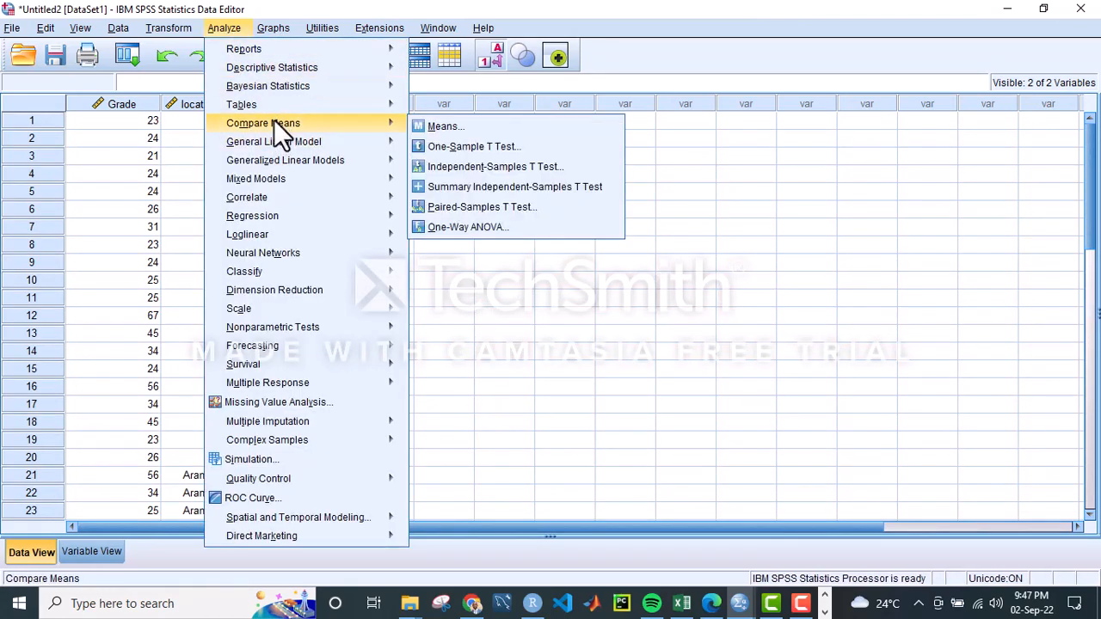
left_click(465, 228)
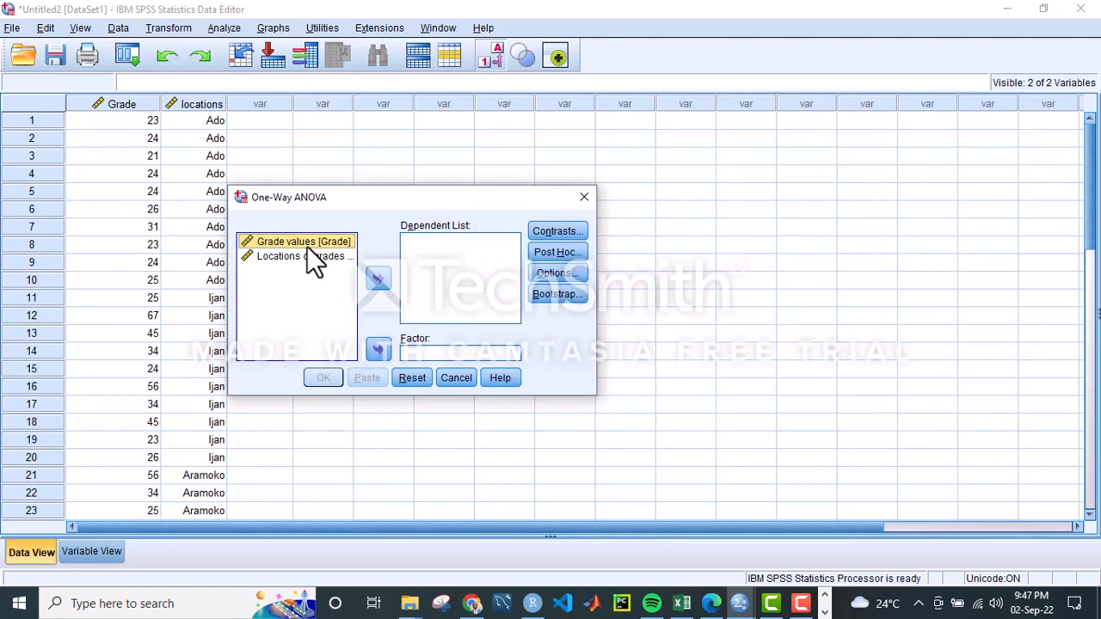
left_click(379, 277)
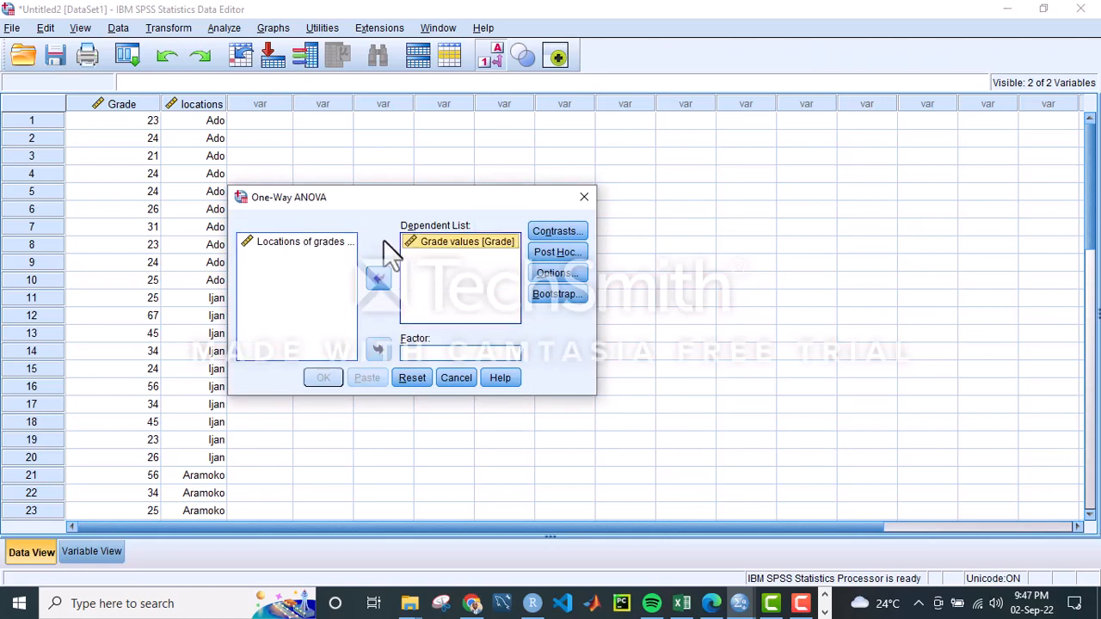
left_click(325, 241)
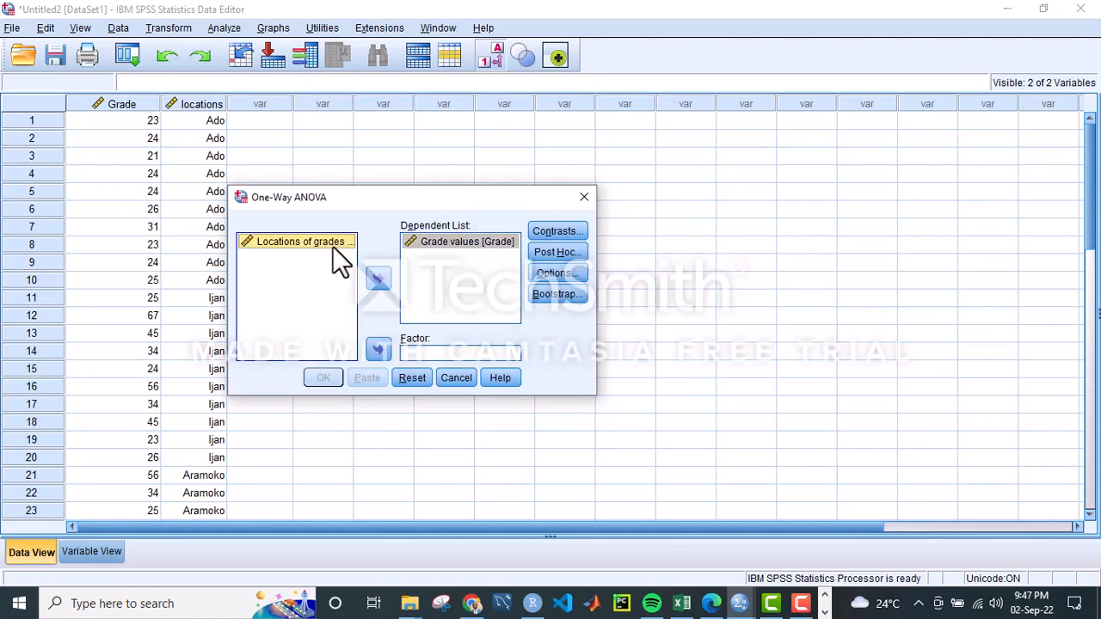
left_click(379, 280)
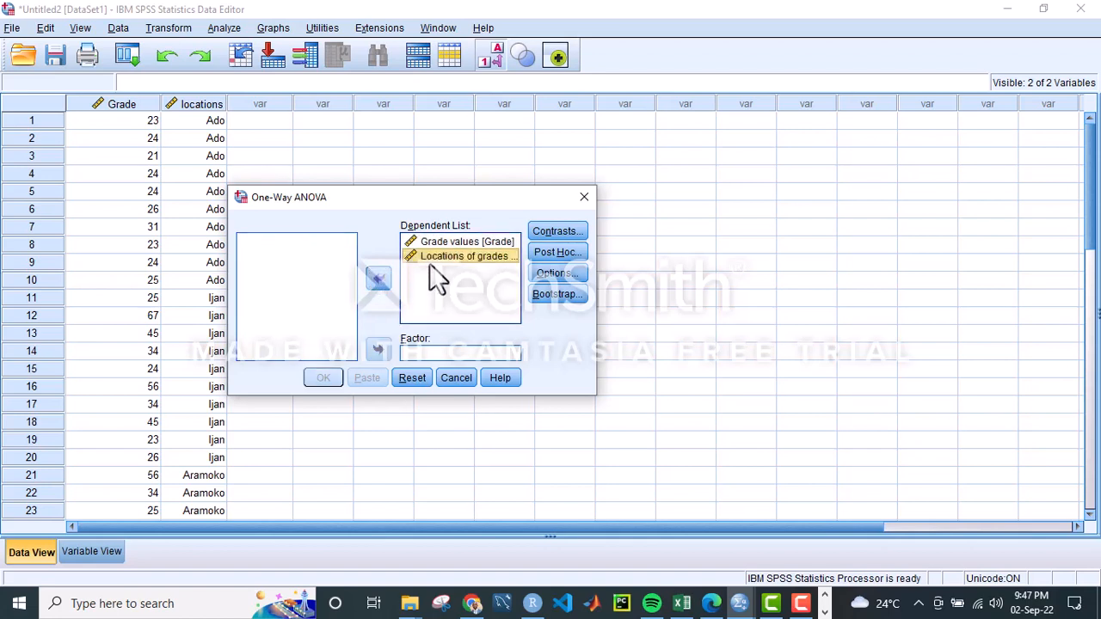
left_click(379, 278)
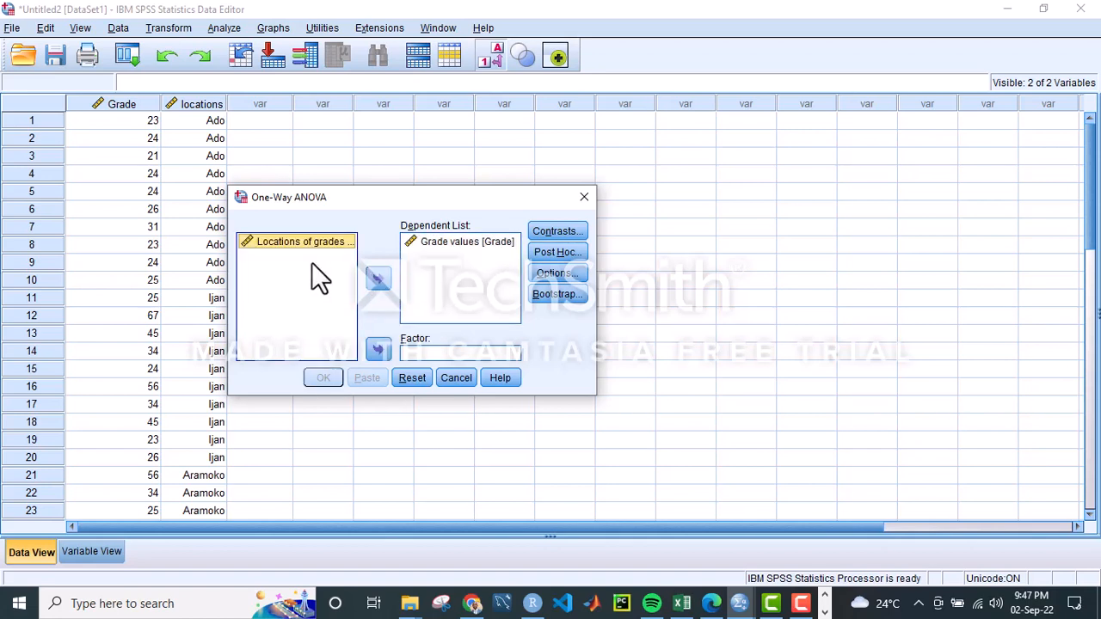
left_click(380, 350)
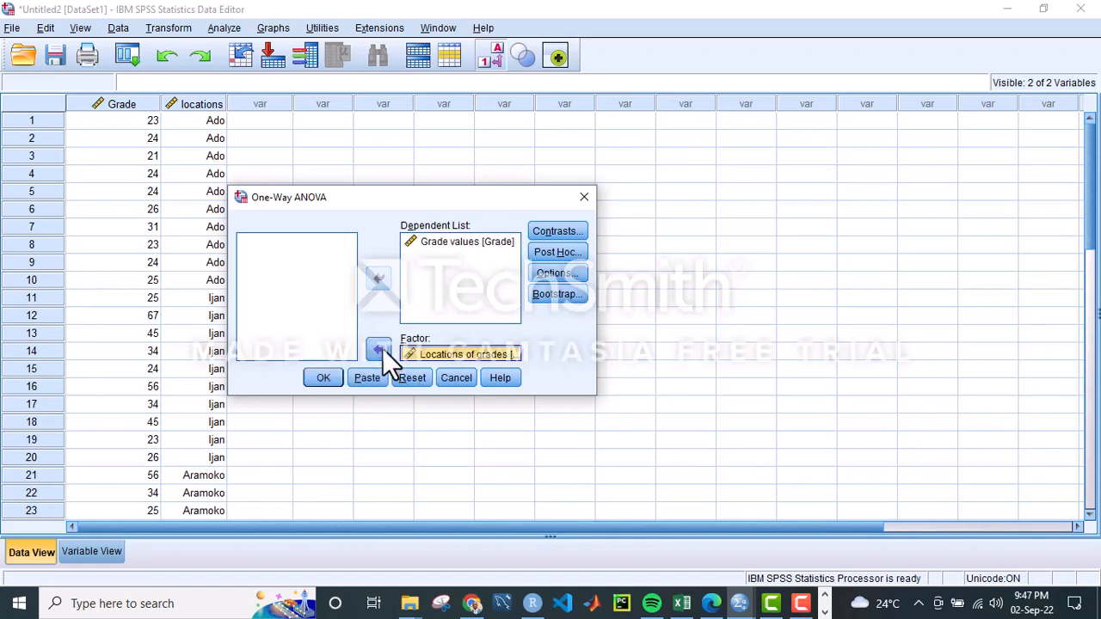
Leave the ANOVA contrasts at their defaults and request LSD post hoc comparisons at the 0.05 significance level.
left_click(541, 230)
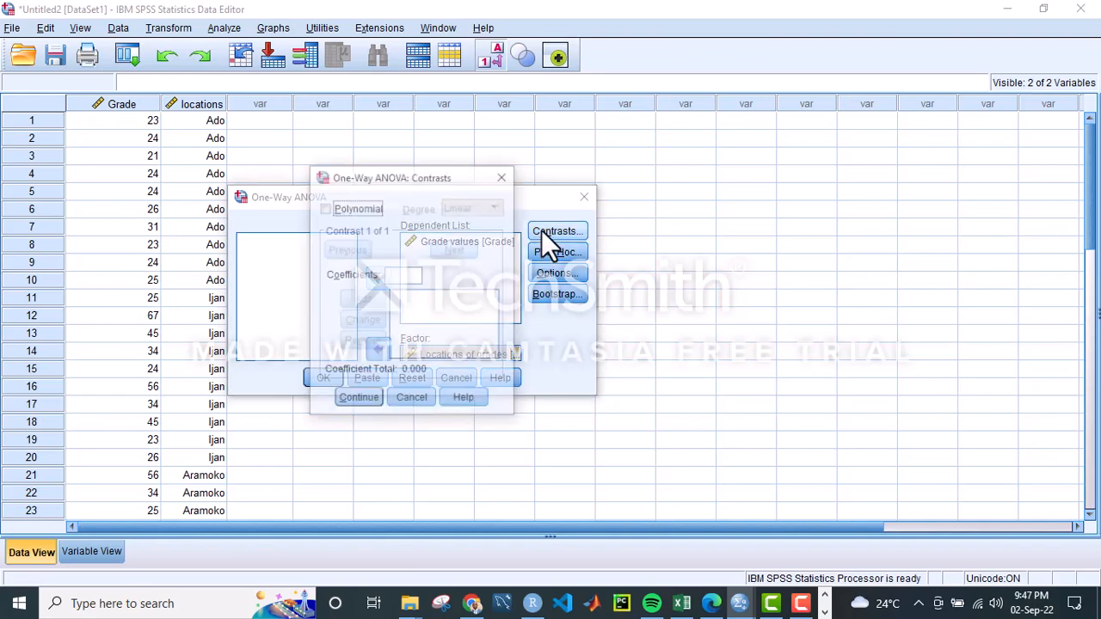
left_click(358, 399)
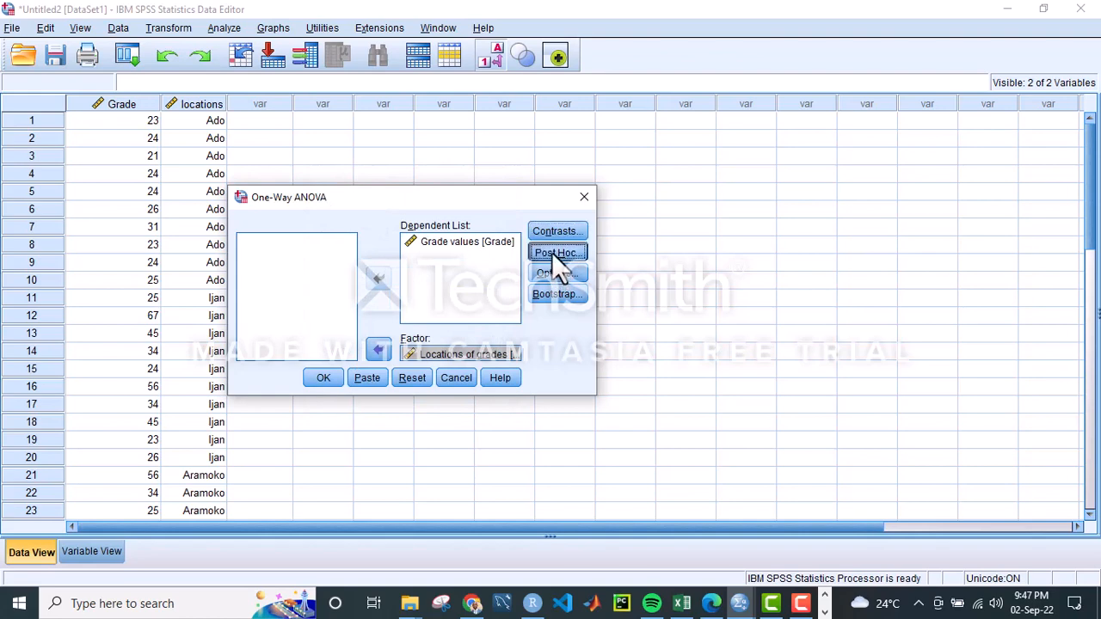
left_click(554, 253)
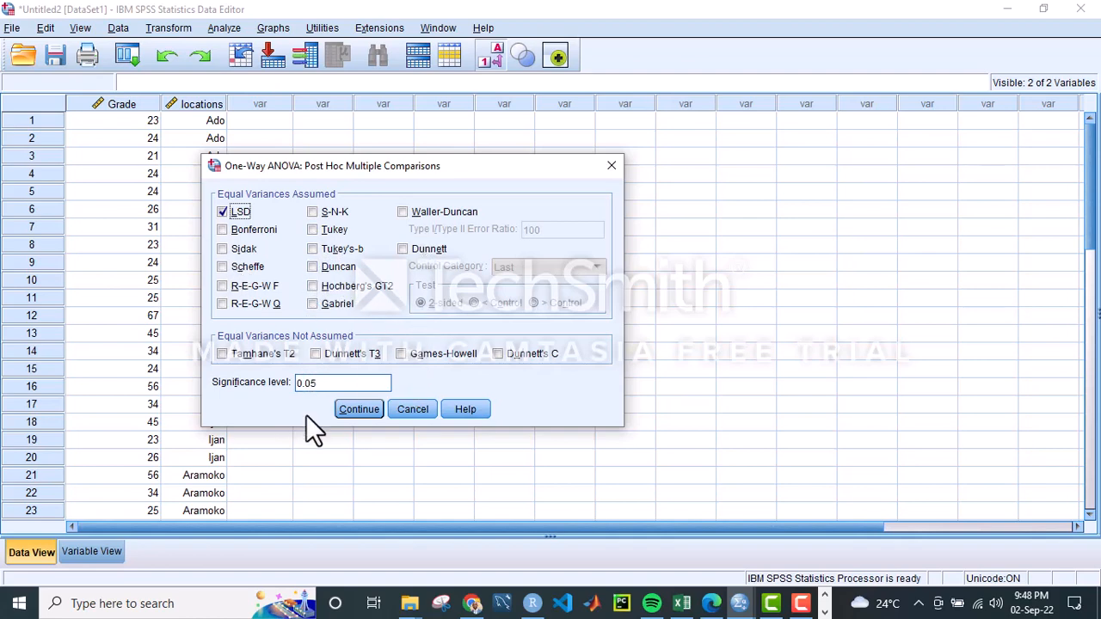
left_click(358, 411)
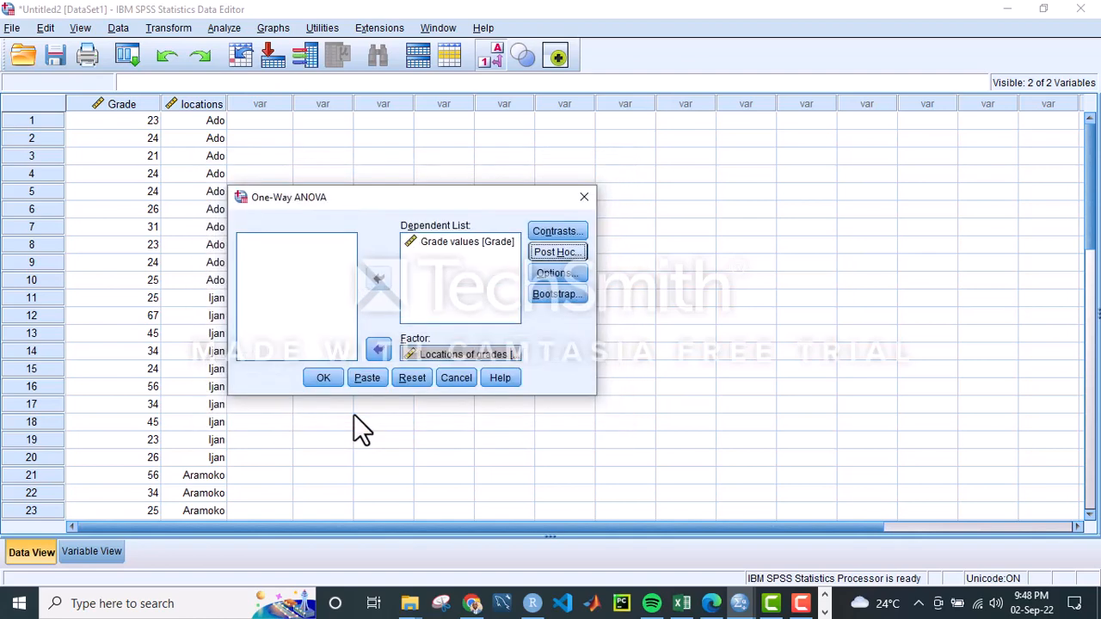
Include descriptive statistics, fixed and random effects, the homogeneity of variance test and a means plot, and run the ANOVA.
left_click(559, 271)
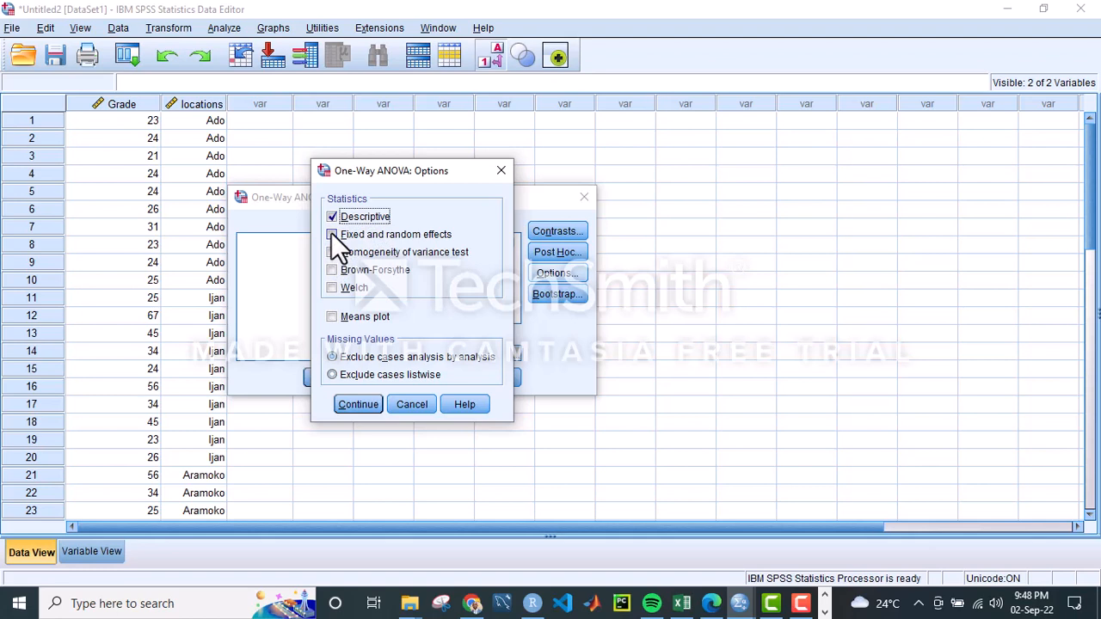
left_click(332, 234)
left_click(332, 252)
left_click(331, 316)
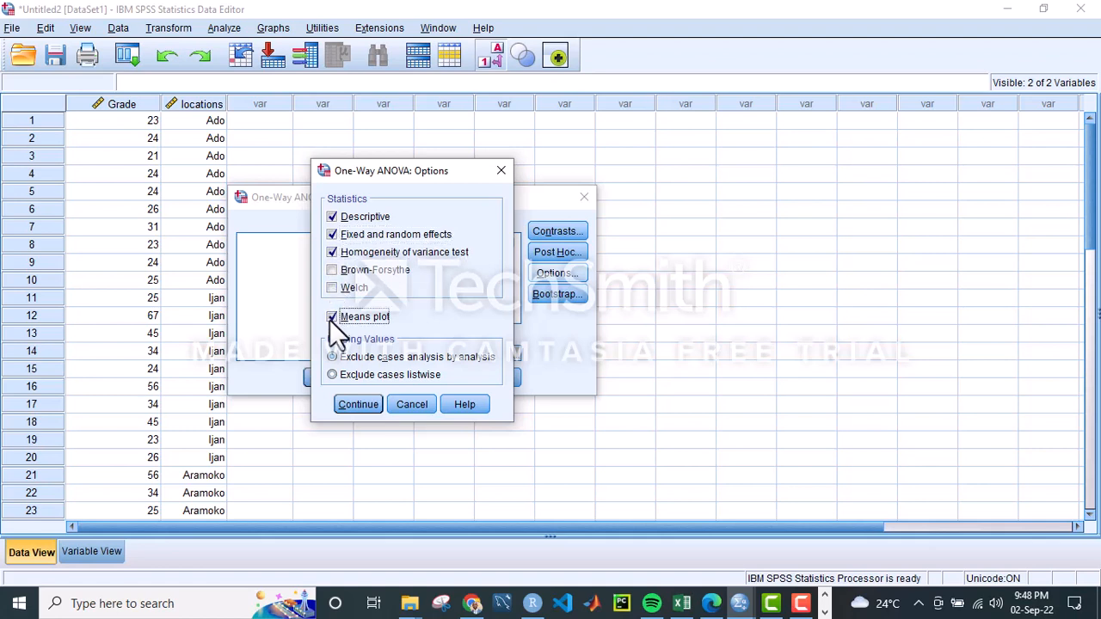
left_click(363, 406)
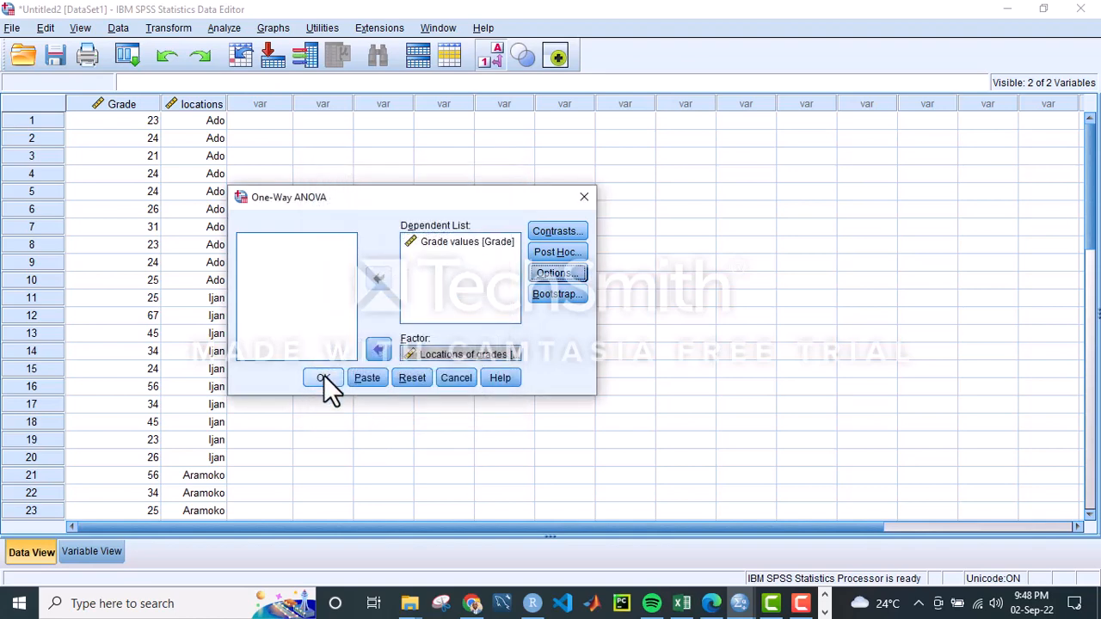
left_click(323, 376)
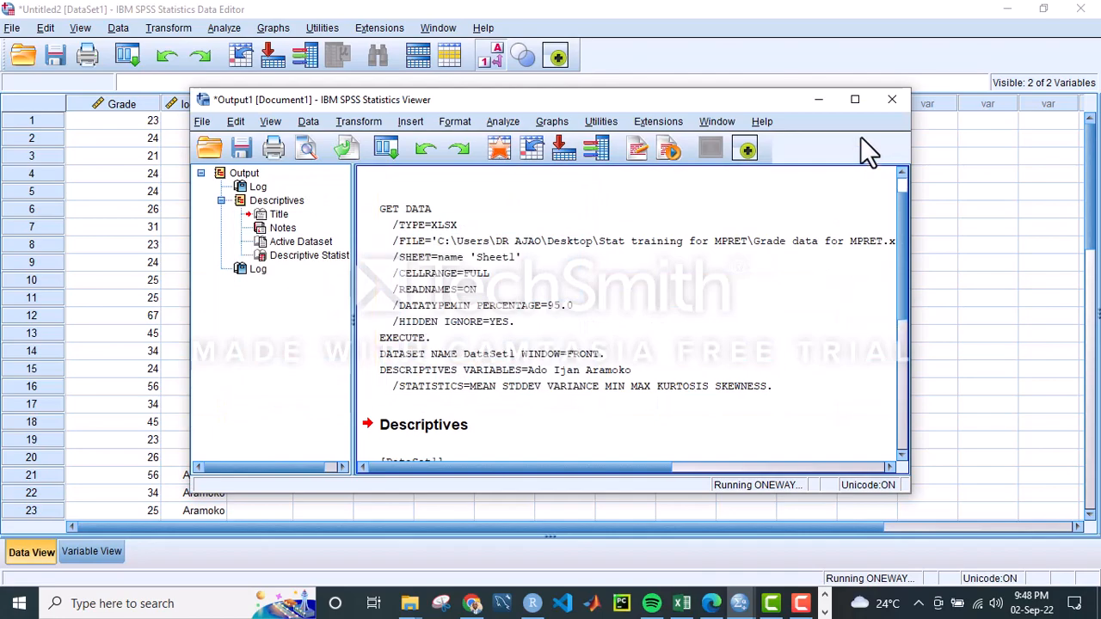
Maximize the output viewer and examine the Oneway Descriptives, Test of Homogeneity of Variances and ANOVA tables.
left_click(854, 98)
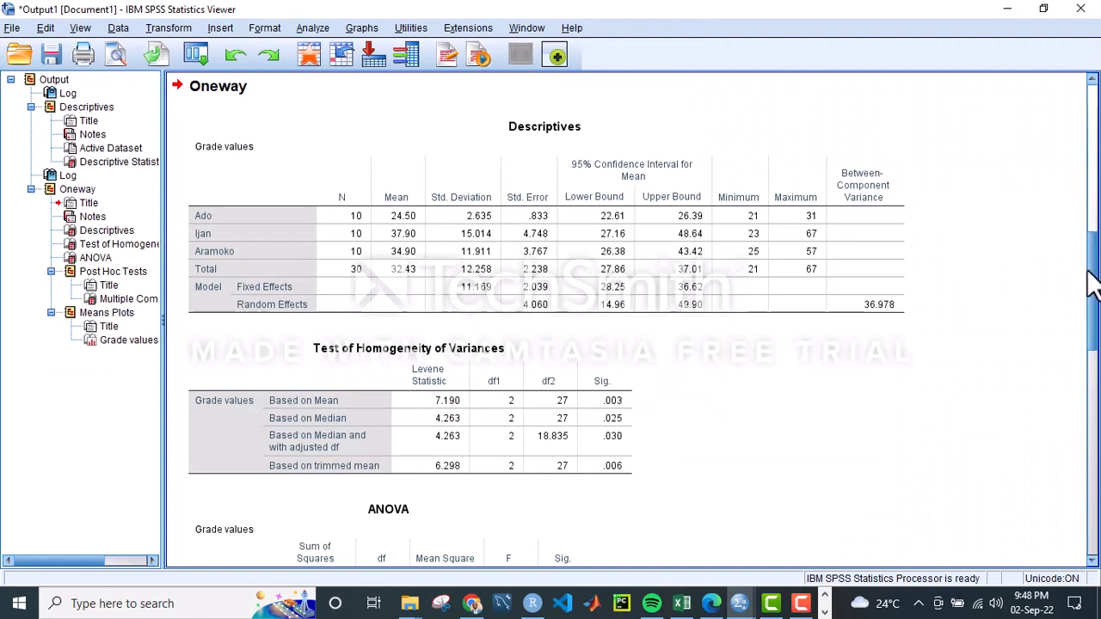
mouse_move(1088, 284)
left_mouse_down()
mouse_move(1081, 162)
mouse_move(1092, 275)
left_mouse_up()
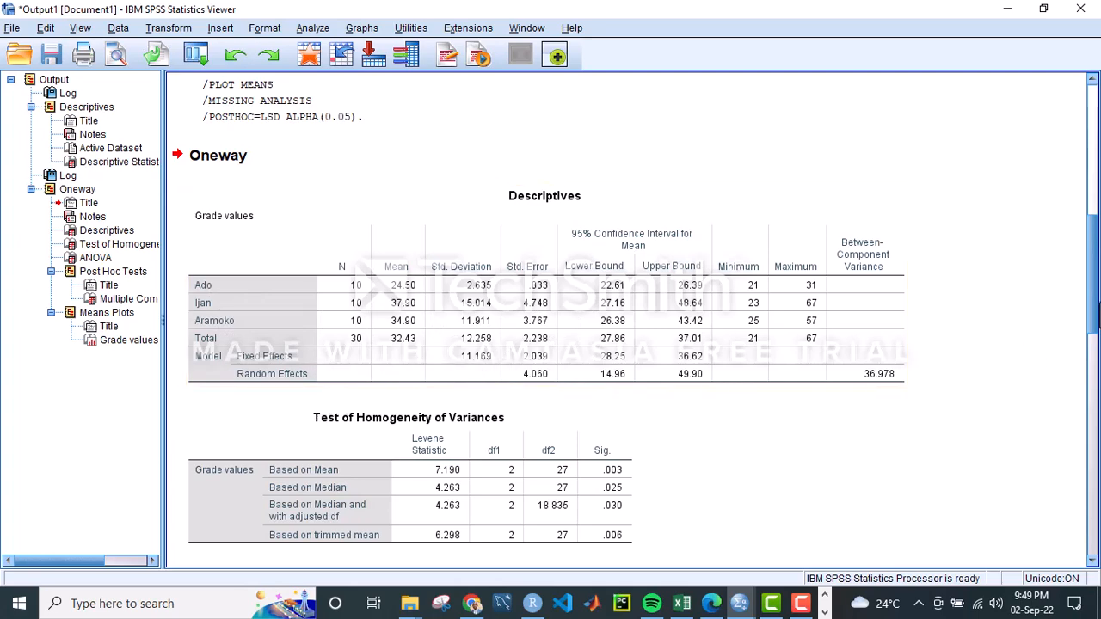
left_click_drag(1090, 299, 1093, 338)
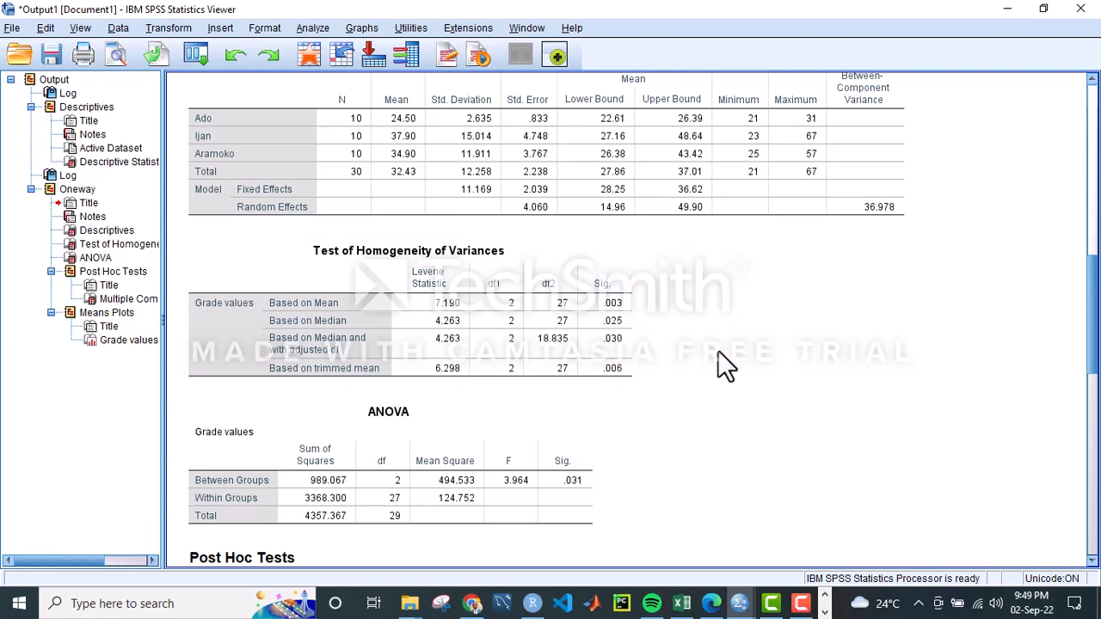
mouse_move(1095, 350)
left_mouse_down()
mouse_move(1095, 389)
mouse_move(1095, 365)
left_mouse_up()
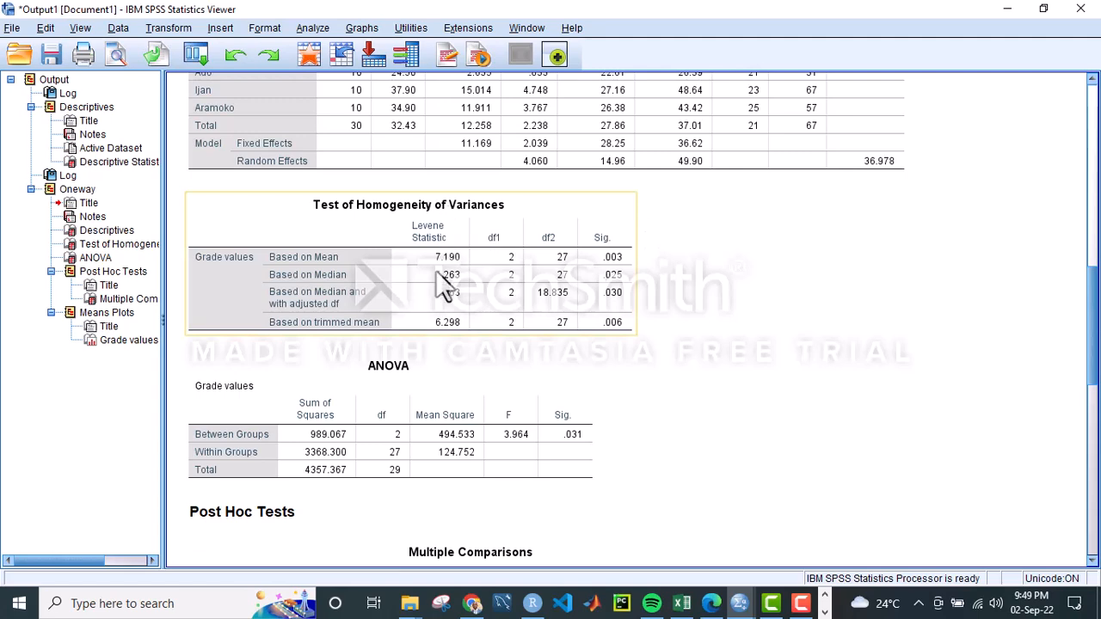
left_click_drag(1092, 317, 1094, 331)
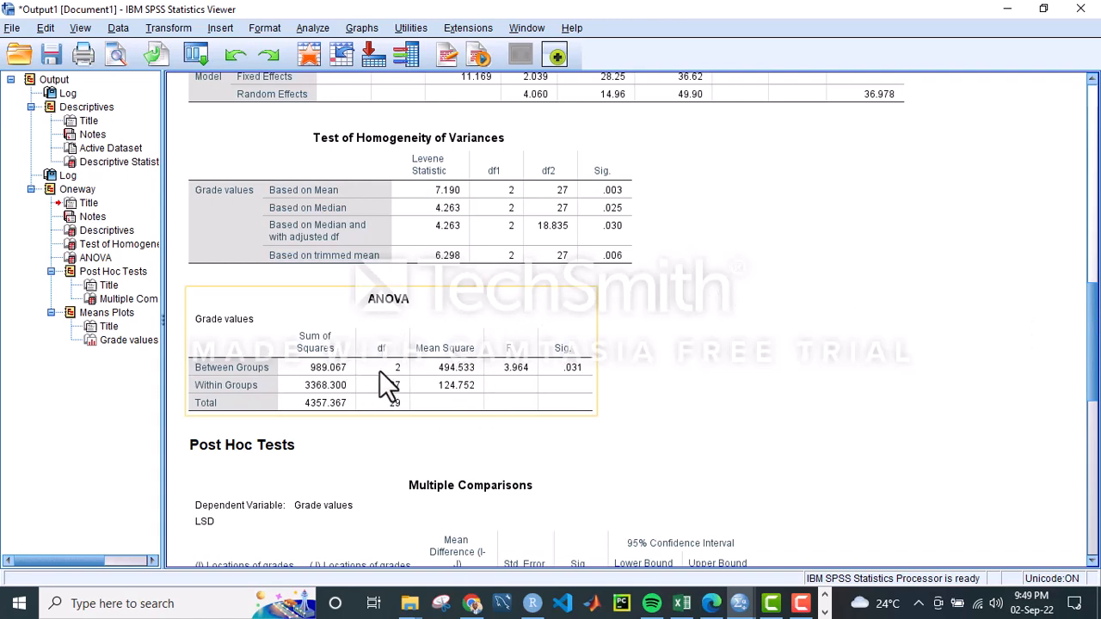
Switch to Excel to compare its single-factor ANOVA table with the SPSS one, and return to the SPSS output.
left_click(681, 605)
left_click_drag(691, 559, 816, 556)
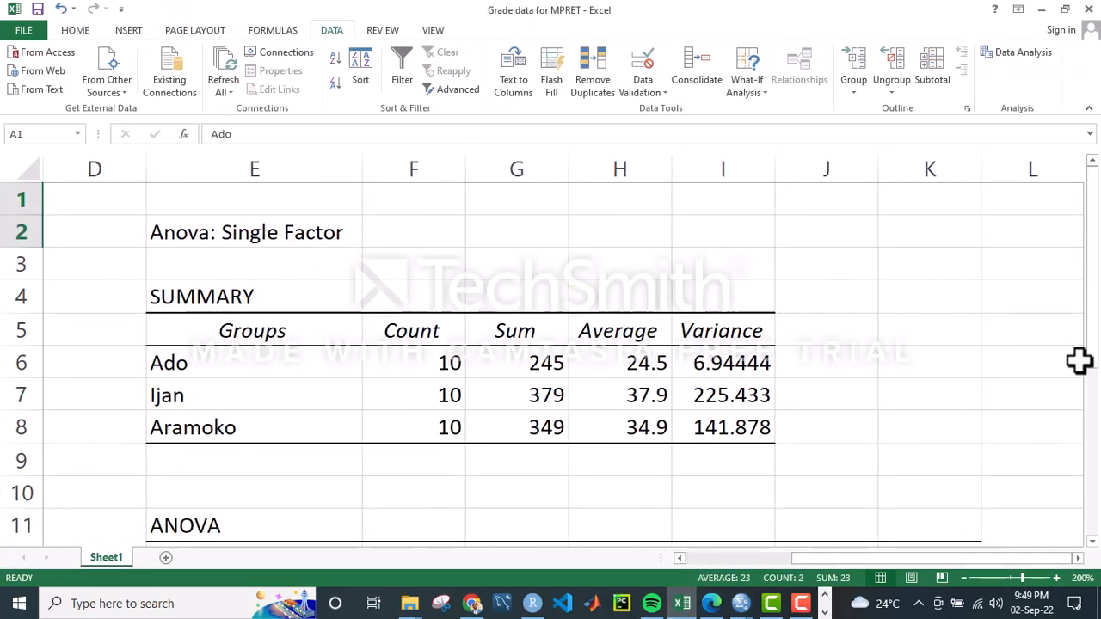
left_click_drag(1092, 370, 1095, 483)
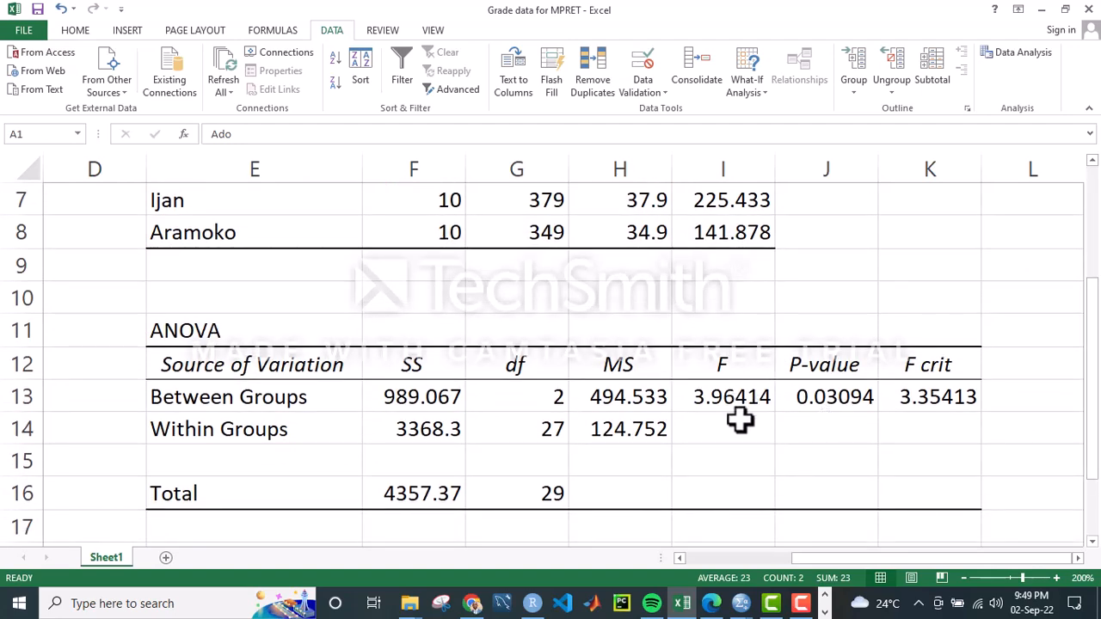
left_click(742, 603)
left_click(678, 552)
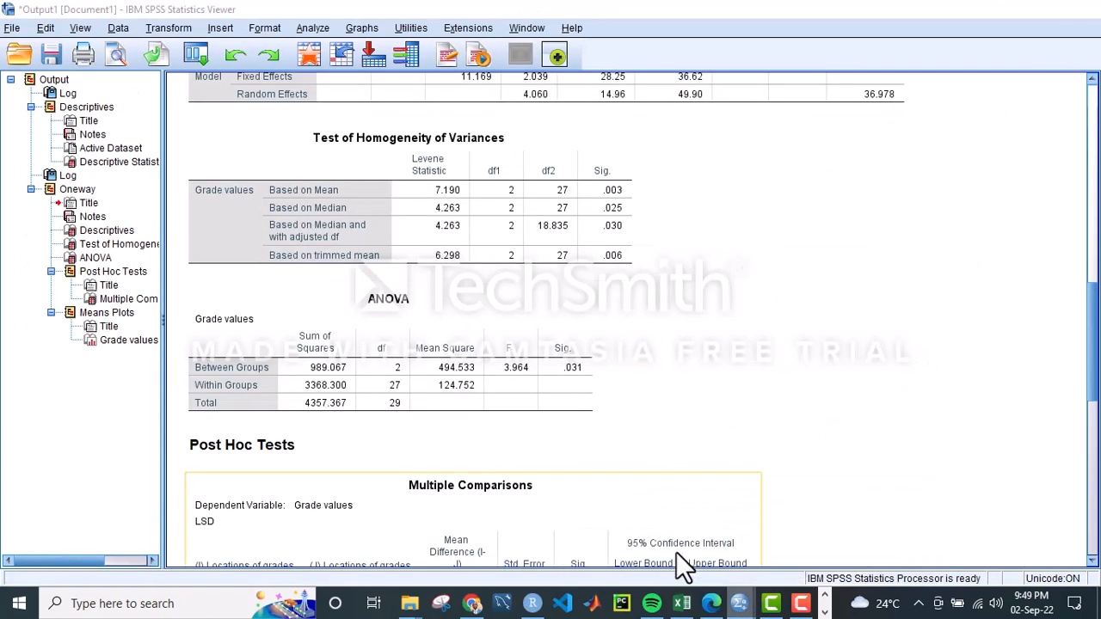
Examine the LSD Multiple Comparisons table and the means plot, and go back up to the Descriptive Statistics output.
left_click_drag(1094, 344, 1094, 369)
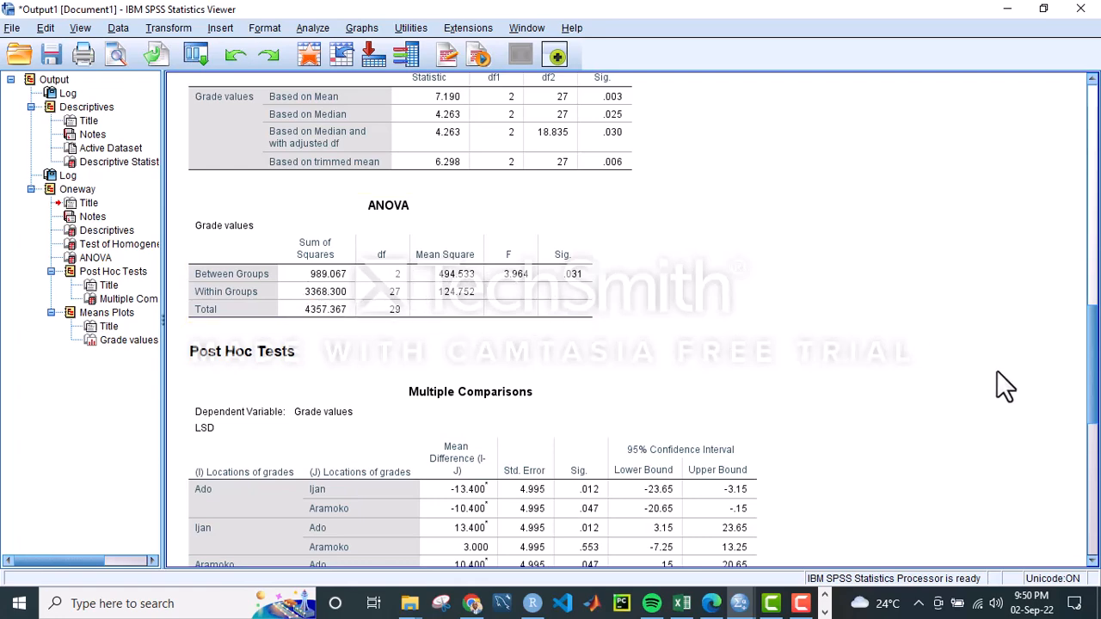
left_click_drag(1093, 373, 1094, 437)
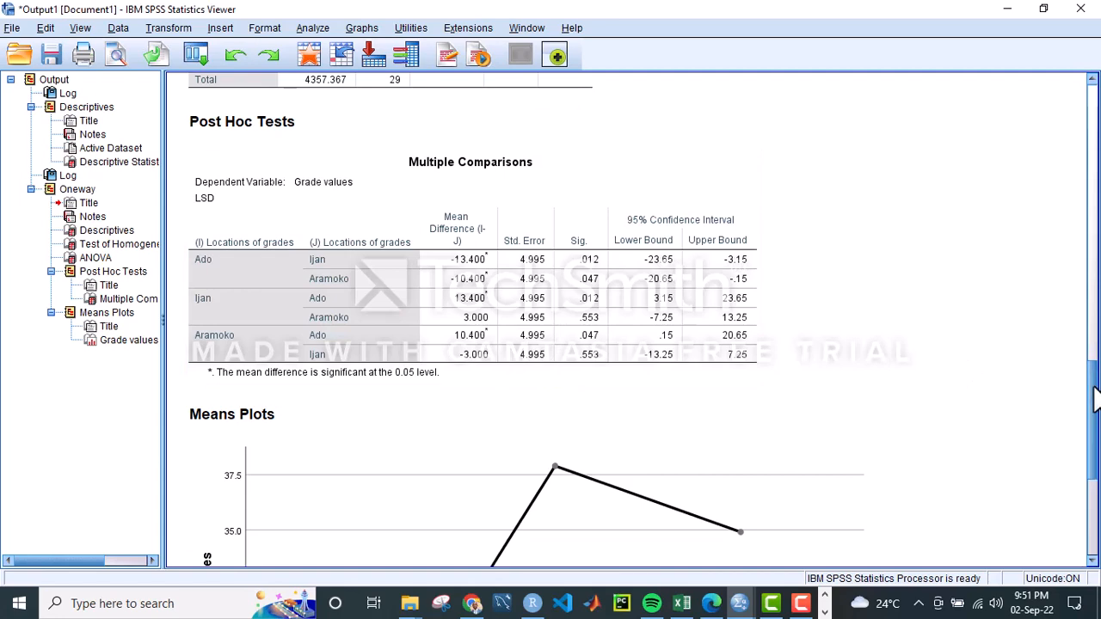
left_click_drag(1093, 387, 1098, 460)
left_click(811, 397)
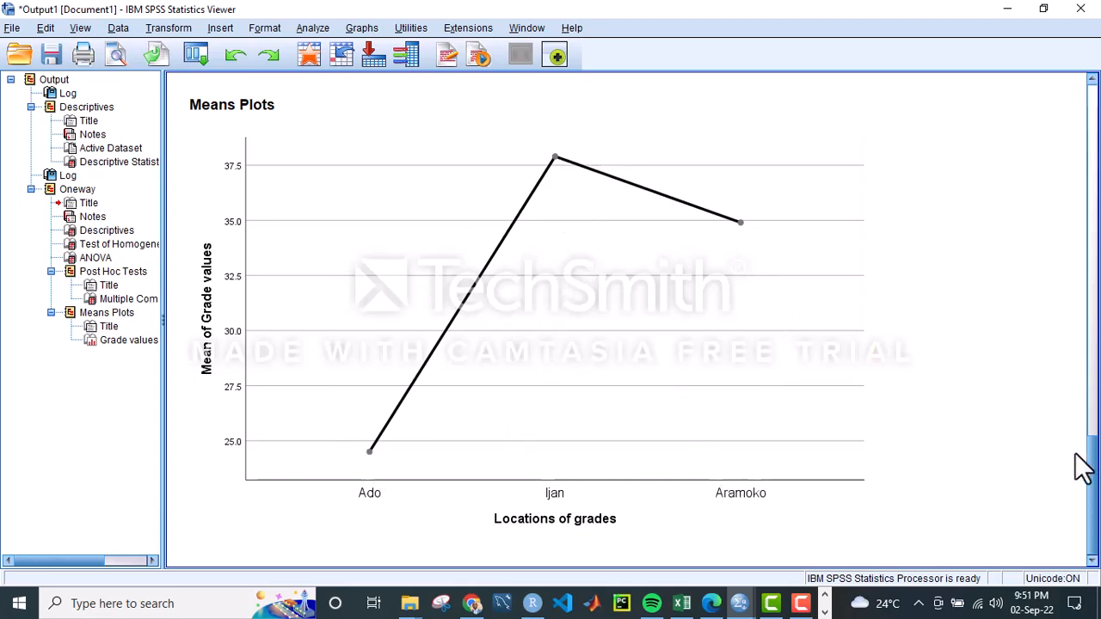
left_click_drag(1094, 469, 1094, 288)
left_click_drag(1092, 252, 1065, 129)
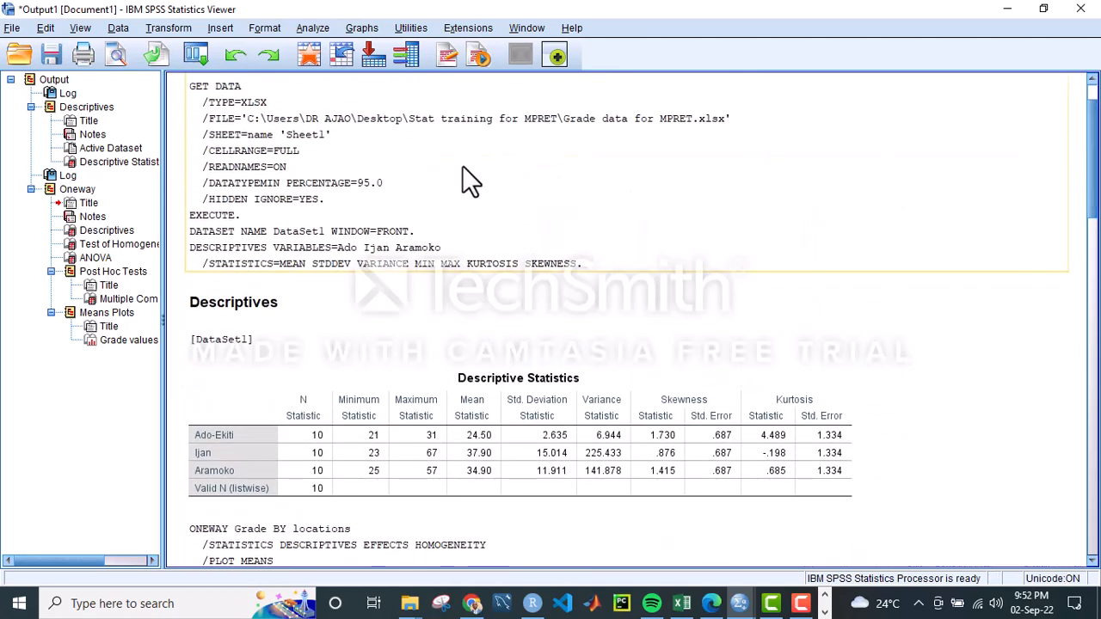